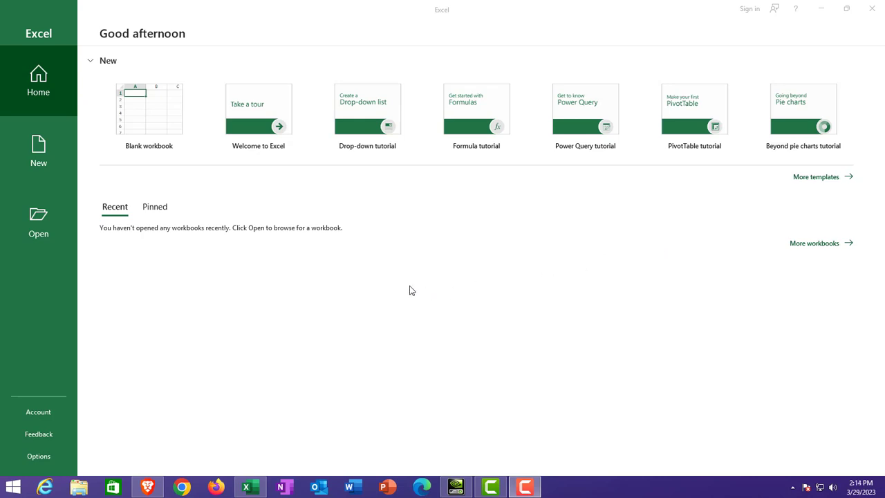
Create a new blank workbook
{"action": "left_click", "coordinate": [163, 126]}
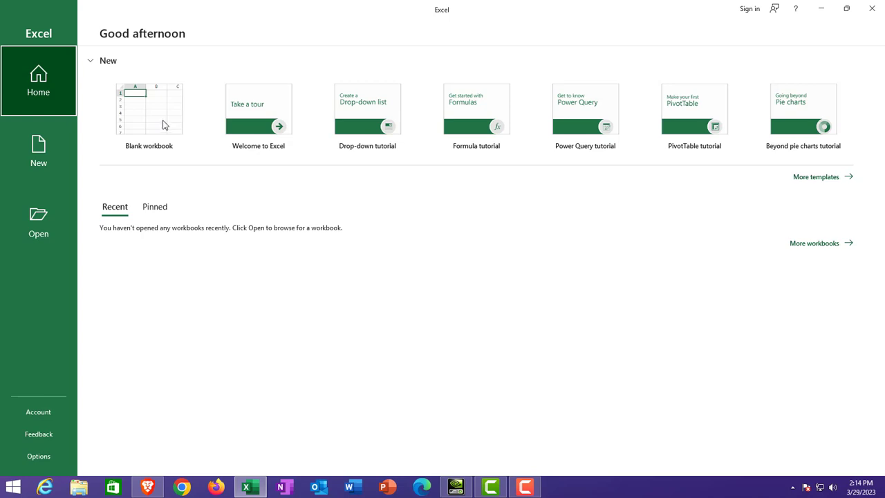
{"action": "left_click", "coordinate": [164, 124]}
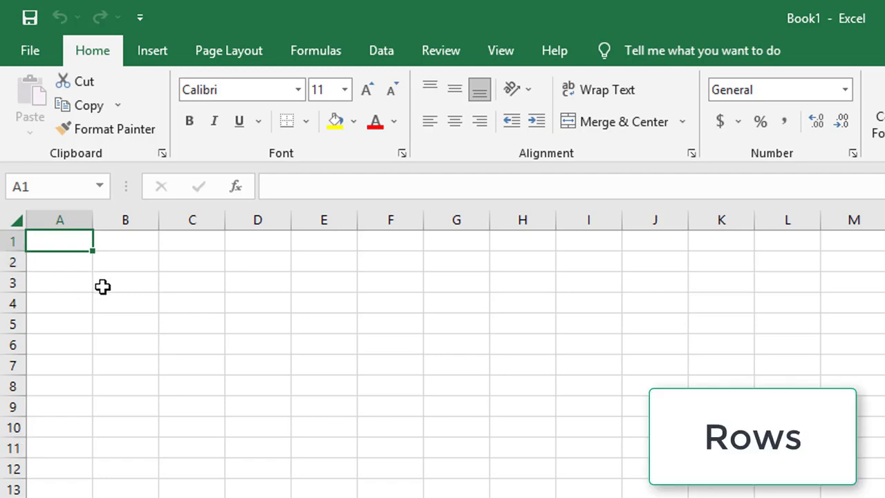
Highlight the cells across rows 3, 5, 7 and 6 one at a time to examine how rows run horizontally
{"action": "left_click_drag", "start_coordinate": [57, 286], "coordinate": [884, 286]}
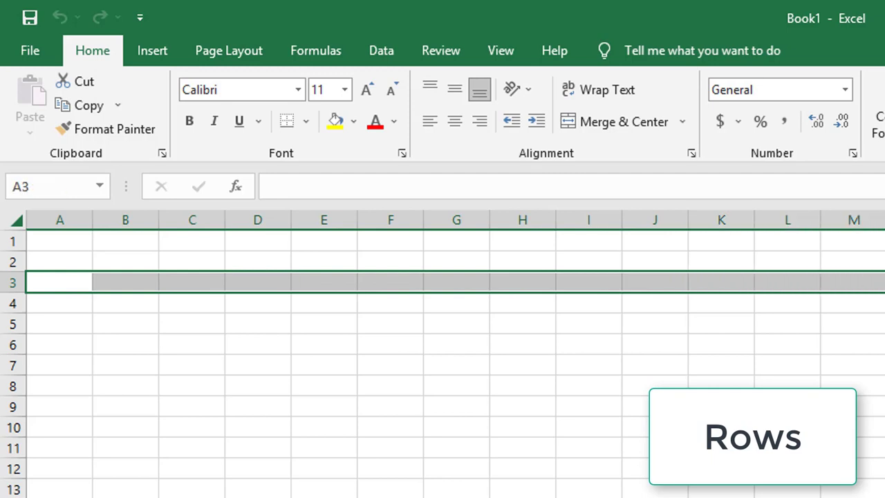
{"action": "left_click_drag", "start_coordinate": [37, 327], "coordinate": [881, 322]}
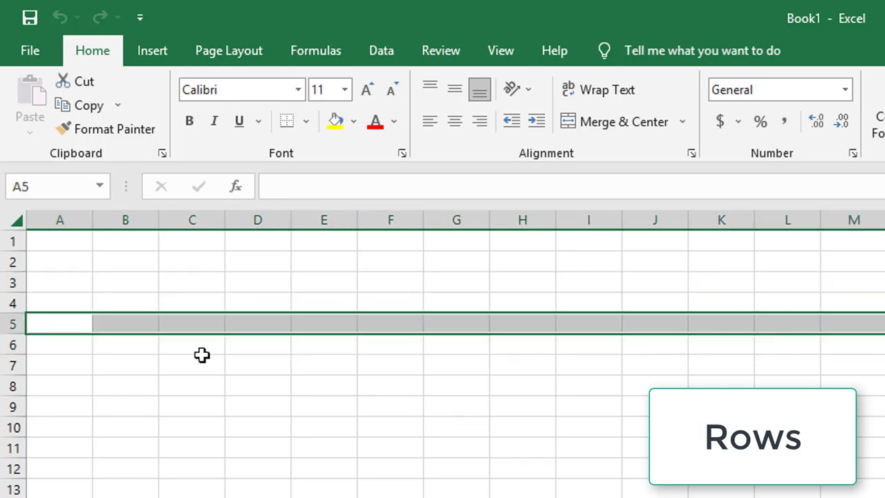
{"action": "left_click_drag", "start_coordinate": [51, 367], "coordinate": [565, 369]}
{"action": "left_click", "coordinate": [606, 337]}
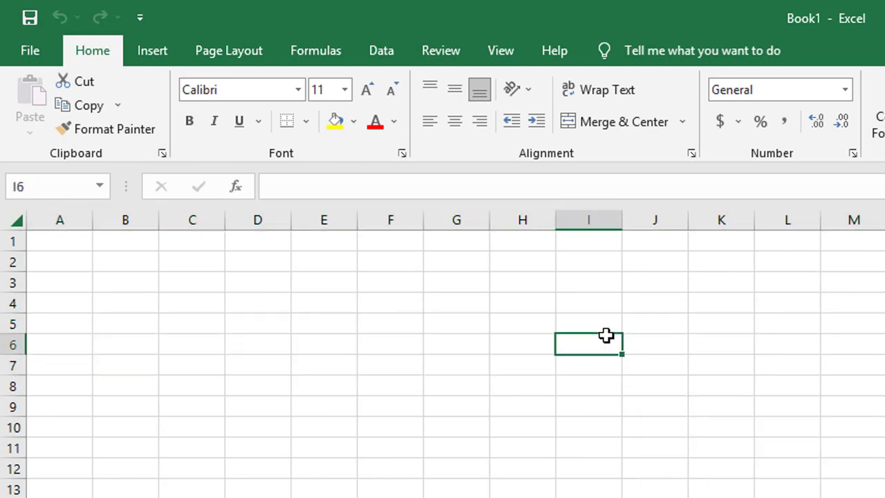
{"action": "left_click_drag", "start_coordinate": [76, 342], "coordinate": [707, 344]}
{"action": "left_click", "coordinate": [581, 318]}
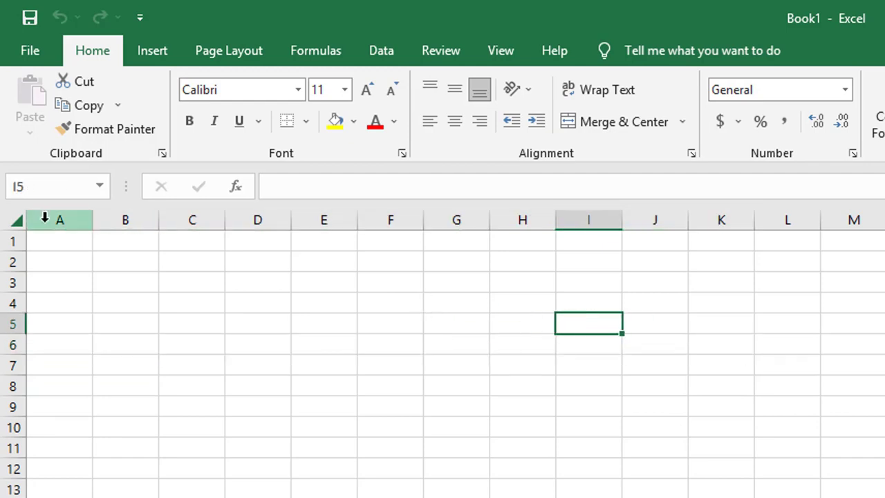
Highlight columns C, E and D one at a time from row 1 downward to examine how columns run vertically
{"action": "left_click", "coordinate": [208, 238]}
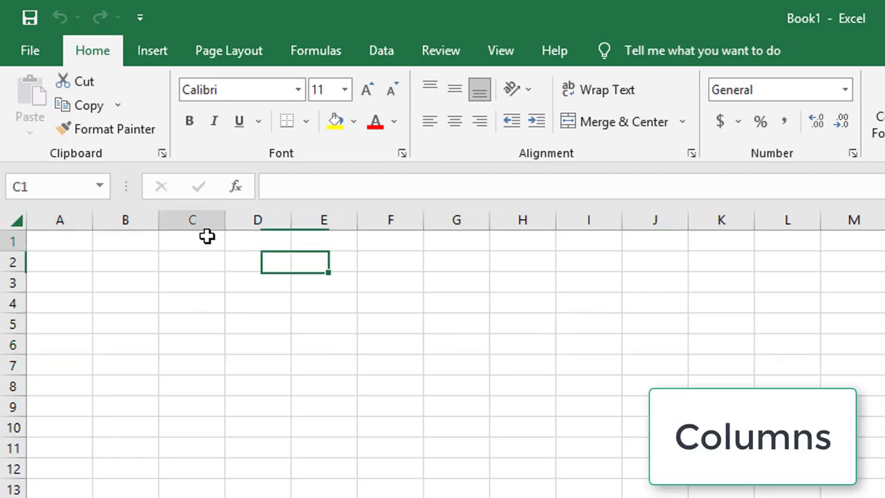
{"action": "left_click_drag", "start_coordinate": [208, 246], "coordinate": [200, 497]}
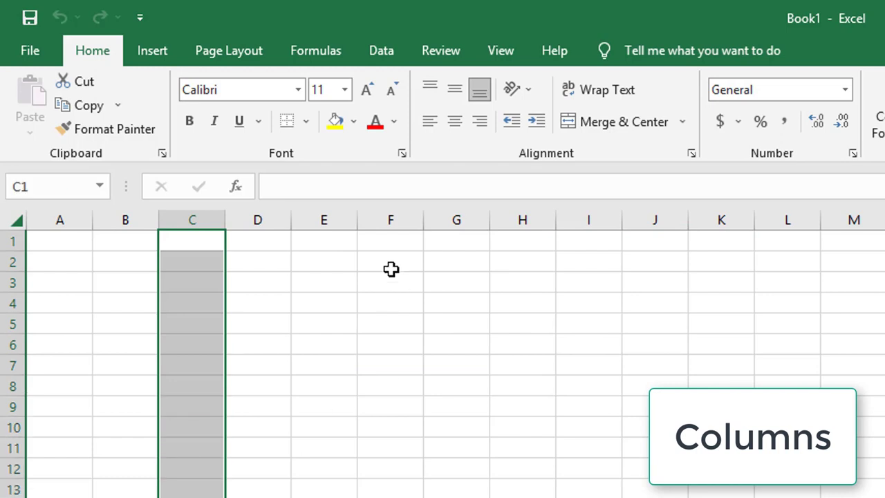
{"action": "left_click_drag", "start_coordinate": [324, 243], "coordinate": [324, 497]}
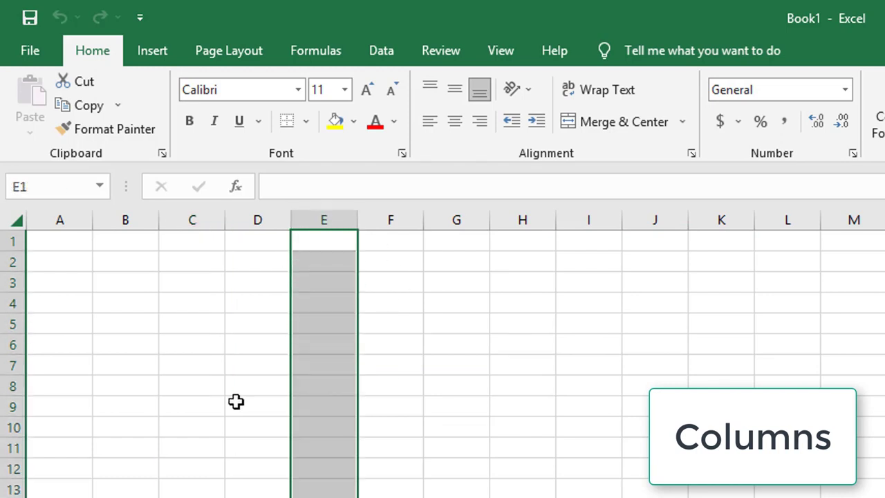
{"action": "left_click_drag", "start_coordinate": [253, 245], "coordinate": [255, 497]}
Compare row 6 with column C by highlighting each, and select cells A8, A5 and A4 to examine the row numbers
{"action": "left_click_drag", "start_coordinate": [43, 346], "coordinate": [671, 350]}
{"action": "left_click_drag", "start_coordinate": [184, 238], "coordinate": [192, 497]}
{"action": "left_click", "coordinate": [57, 383]}
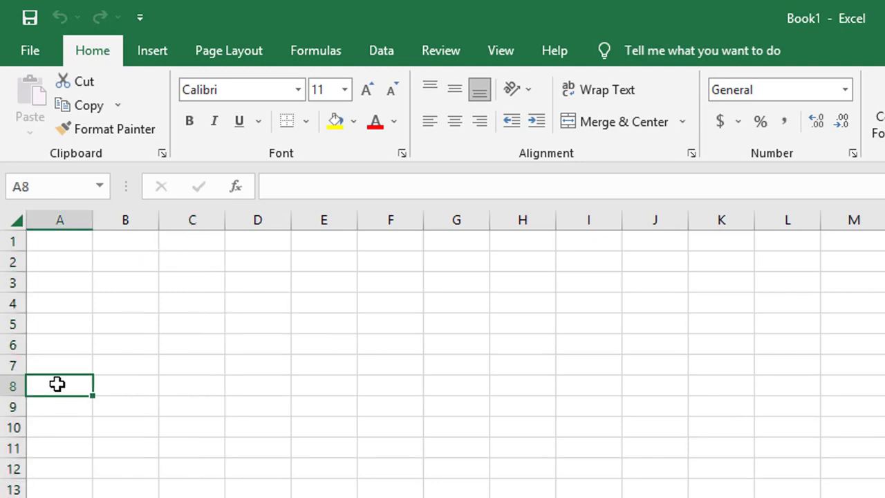
{"action": "left_click", "coordinate": [53, 322]}
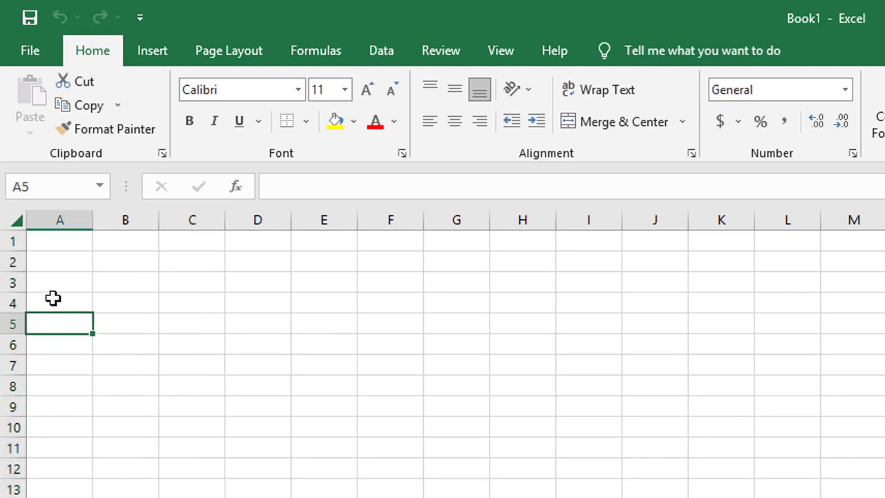
{"action": "left_click", "coordinate": [53, 298]}
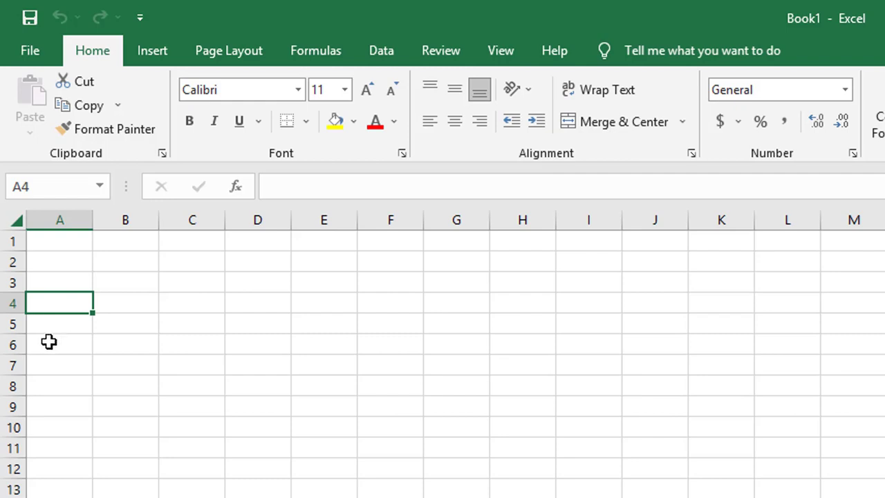
Highlight rows 6, 3 and 8 one at a time from column A rightward to examine how each row is numbered
{"action": "left_click_drag", "start_coordinate": [52, 344], "coordinate": [688, 346]}
{"action": "left_click_drag", "start_coordinate": [55, 280], "coordinate": [643, 283]}
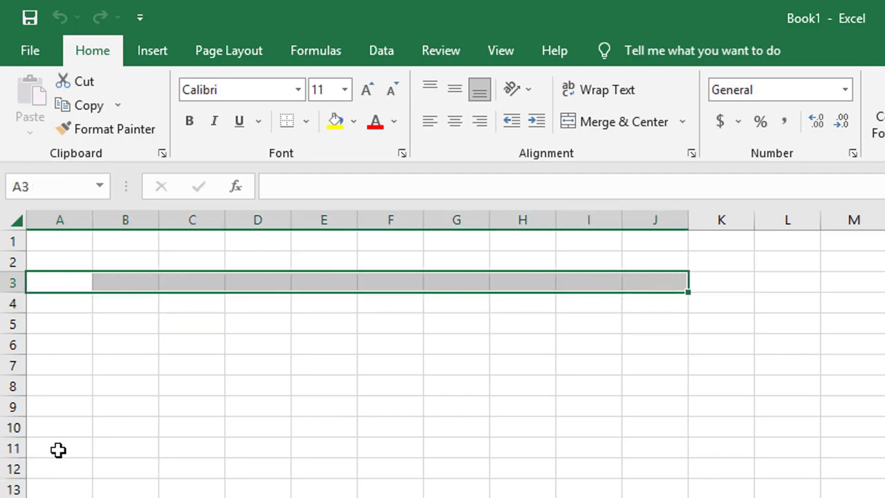
{"action": "left_click_drag", "start_coordinate": [49, 386], "coordinate": [884, 386]}
Highlight columns G, D and A one at a time from row 1 downward to examine how each column is lettered
{"action": "left_click_drag", "start_coordinate": [457, 241], "coordinate": [464, 496]}
{"action": "left_click", "coordinate": [257, 240]}
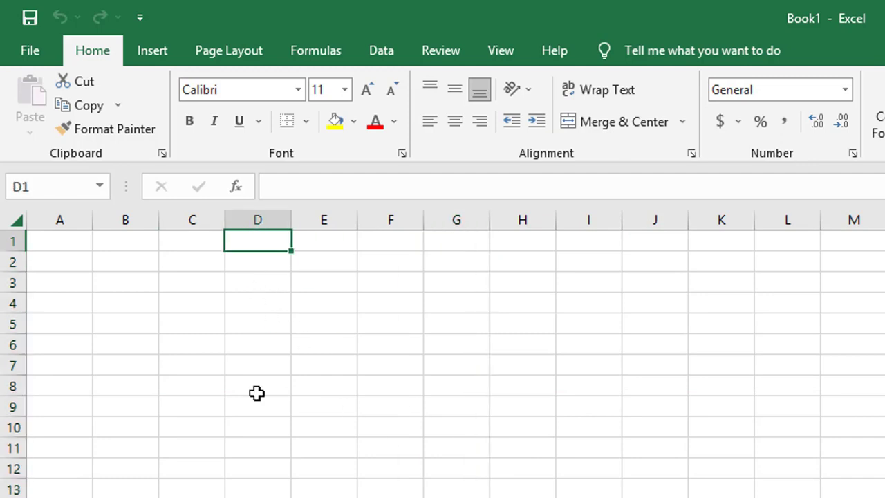
{"action": "left_click_drag", "start_coordinate": [256, 393], "coordinate": [257, 497]}
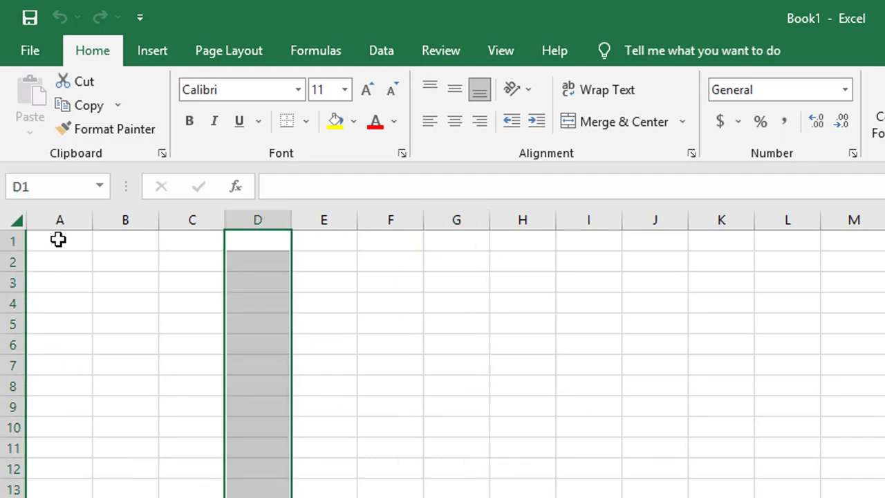
{"action": "left_click_drag", "start_coordinate": [58, 239], "coordinate": [47, 497]}
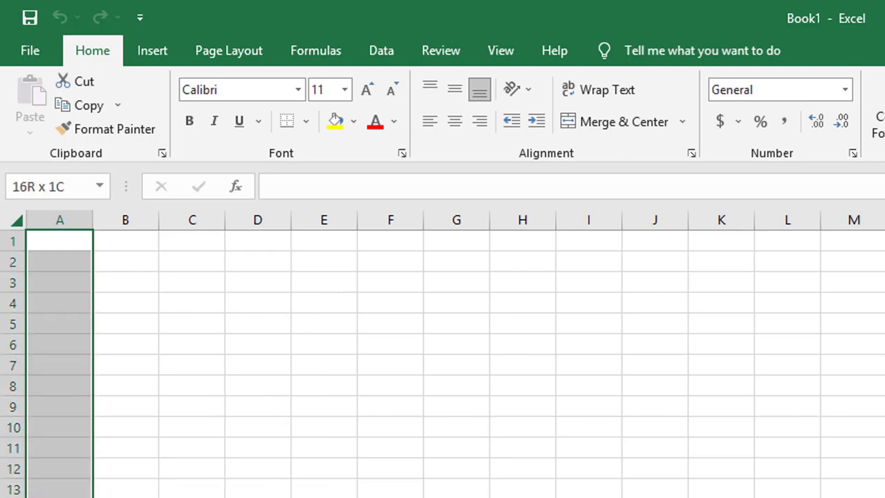
{"action": "left_click_drag", "start_coordinate": [47, 497], "coordinate": [62, 389]}
Highlight the cells of row 4 from A4 rightward past column M to examine how far the row extends
{"action": "left_click", "coordinate": [293, 343]}
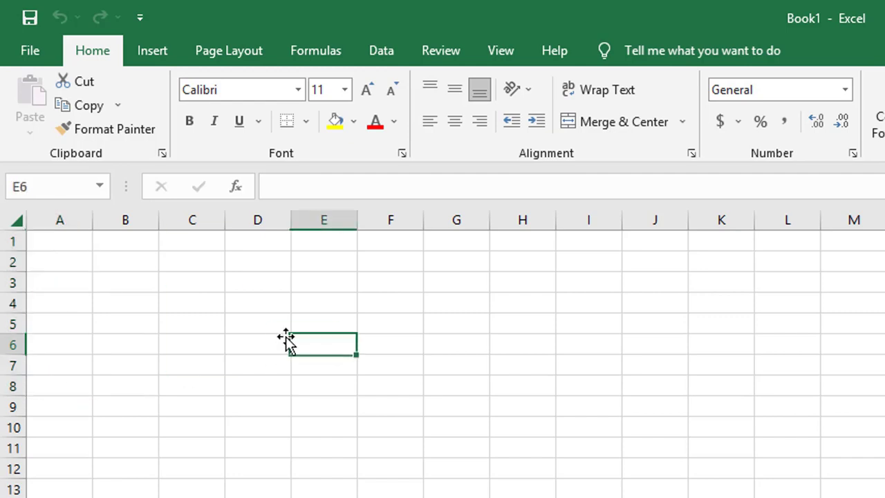
{"action": "left_click", "coordinate": [51, 302]}
{"action": "left_click_drag", "start_coordinate": [51, 302], "coordinate": [884, 302]}
{"action": "left_click", "coordinate": [884, 302]}
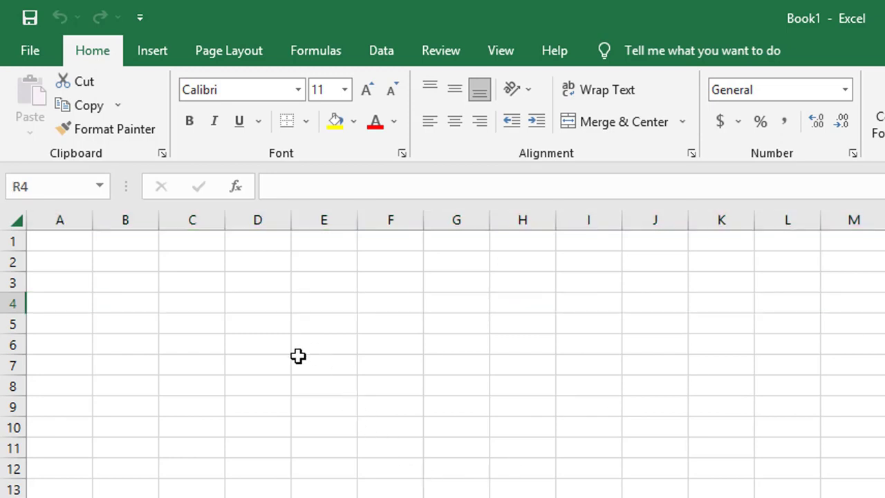
Select cells D5, B2 and D3 in turn and check each one's cell reference
{"action": "left_click", "coordinate": [259, 321]}
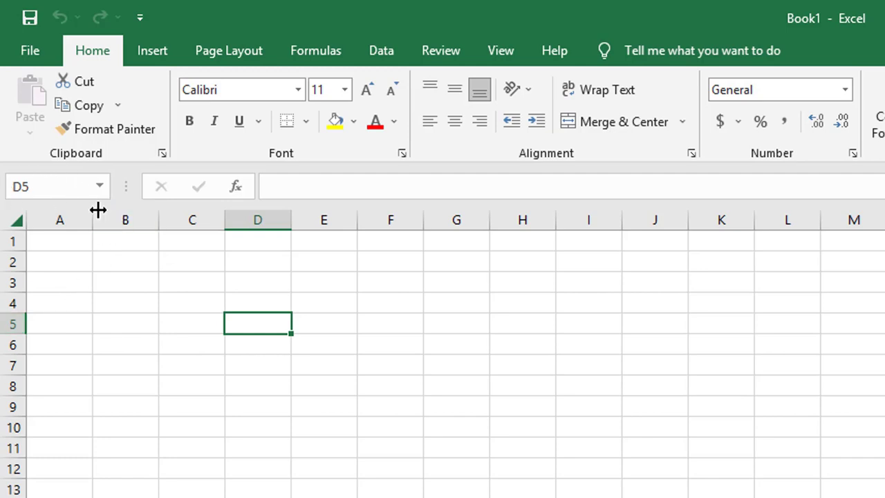
{"action": "left_click", "coordinate": [43, 188]}
{"action": "left_click", "coordinate": [73, 189]}
{"action": "left_click", "coordinate": [134, 266]}
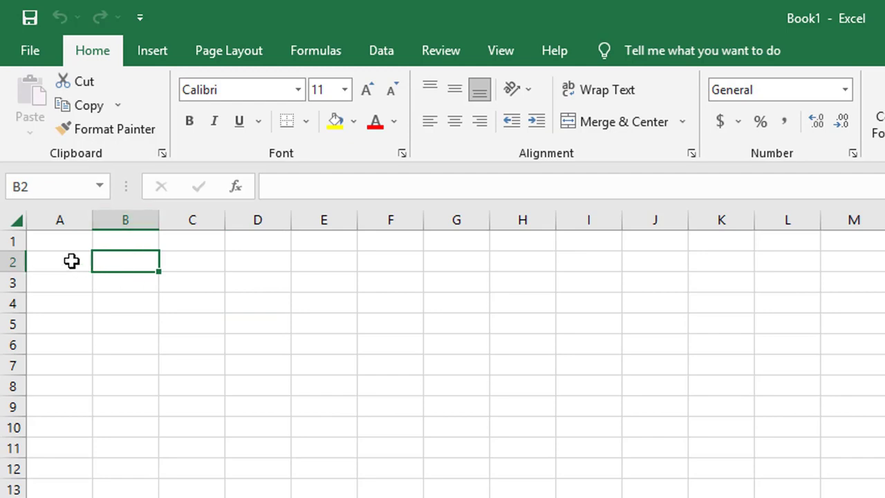
{"action": "left_click", "coordinate": [258, 275]}
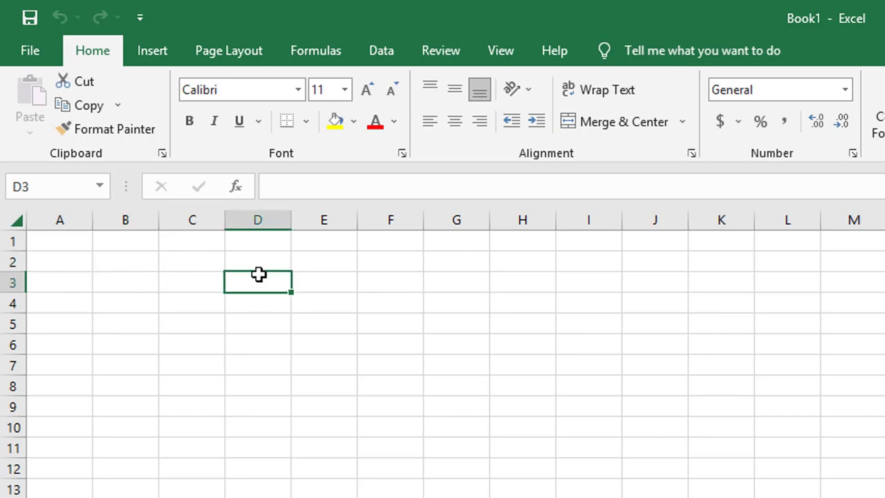
Select cells A1, A2, B3, H6, G3 and G8 in turn to compare their cell addresses
{"action": "left_click", "coordinate": [62, 240]}
{"action": "left_click", "coordinate": [65, 261]}
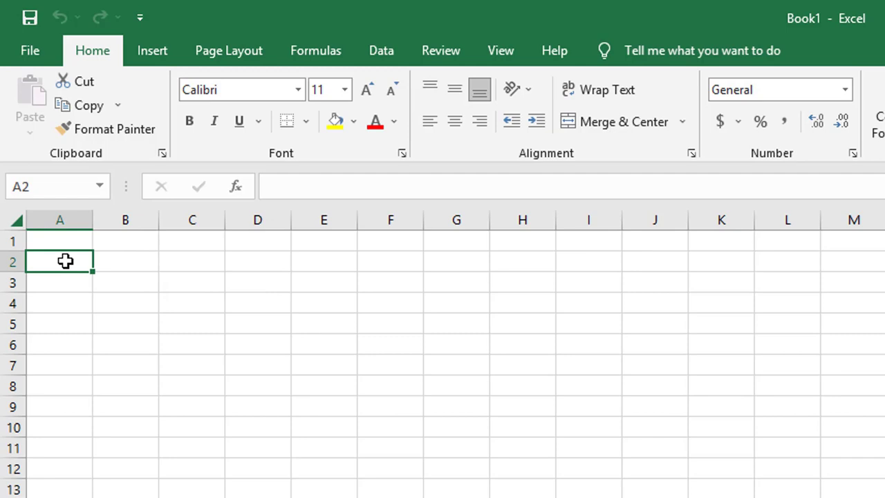
{"action": "left_click", "coordinate": [122, 278]}
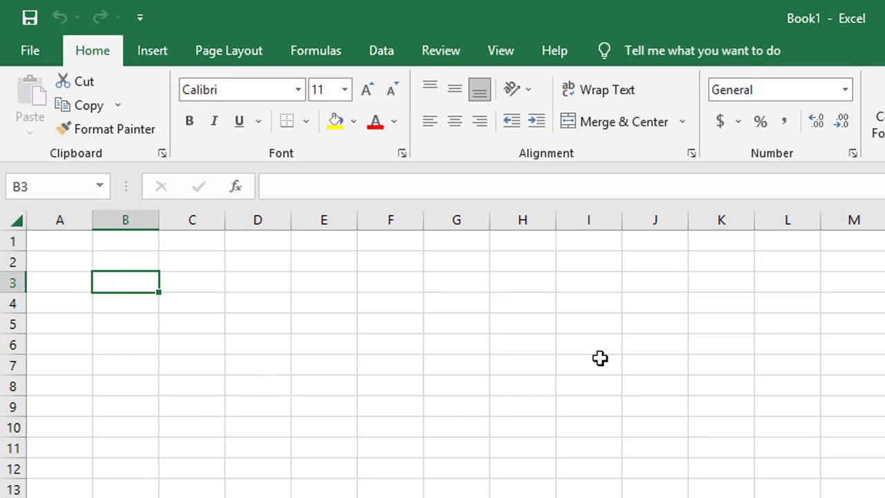
{"action": "left_click", "coordinate": [542, 339]}
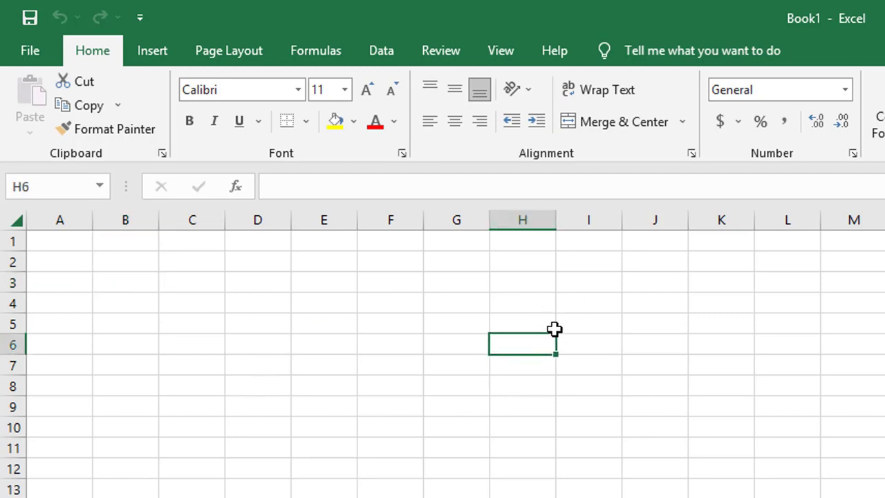
{"action": "left_click", "coordinate": [467, 280]}
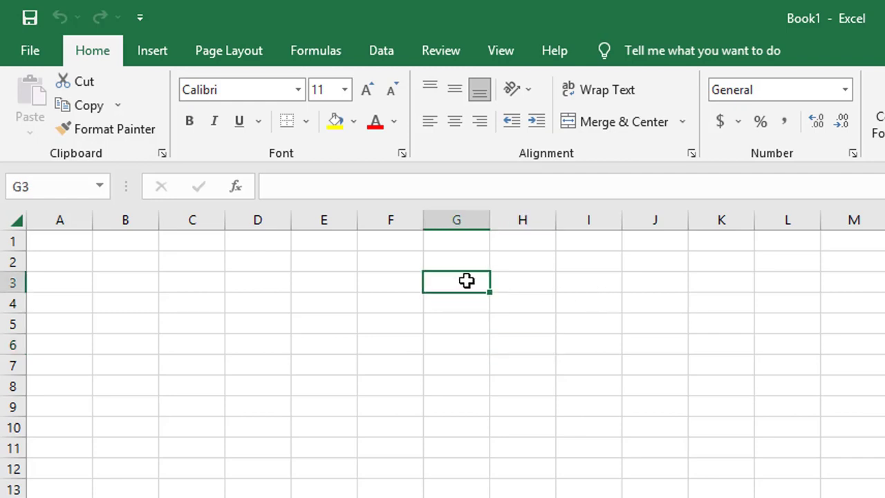
{"action": "left_click", "coordinate": [463, 385]}
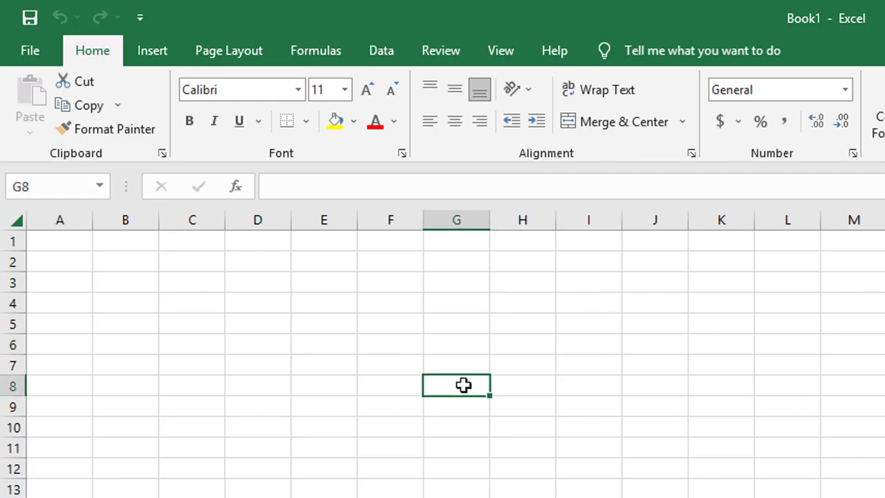
Select cell F11 and trace its address along row 11 and down column F
{"action": "left_click", "coordinate": [388, 440]}
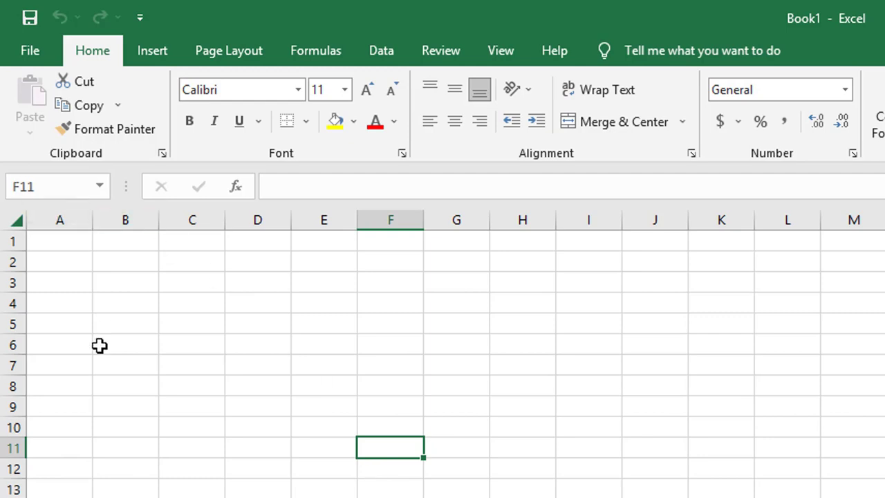
{"action": "left_click_drag", "start_coordinate": [11, 448], "coordinate": [384, 452]}
{"action": "left_click", "coordinate": [392, 218]}
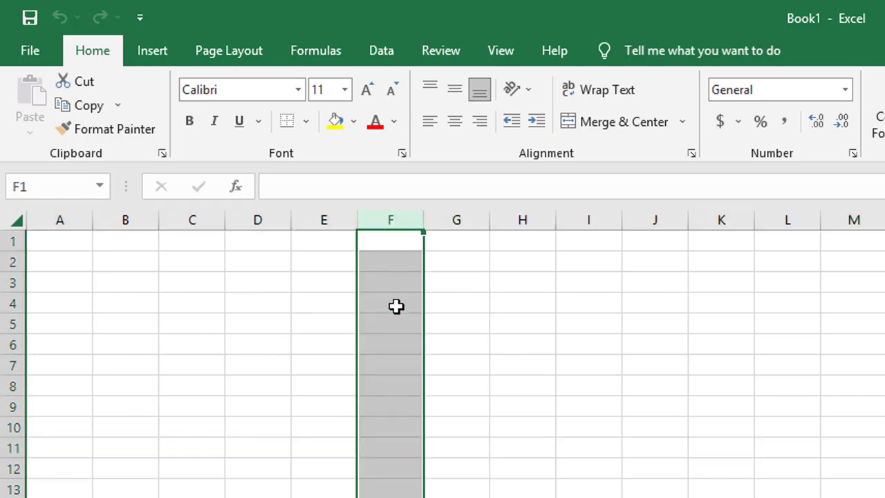
{"action": "left_click", "coordinate": [395, 450]}
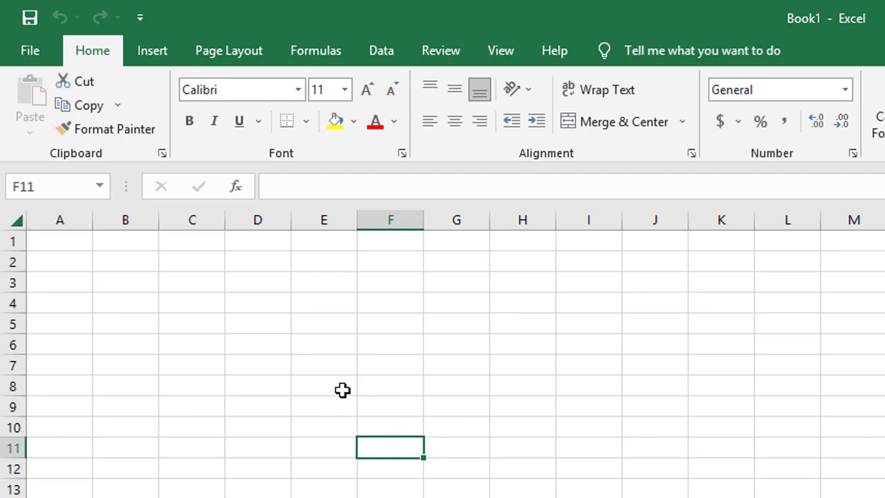
Select individual cells D6, F8, D7, F6 and F7 in turn to examine separate cells in the grid
{"action": "left_click", "coordinate": [266, 345]}
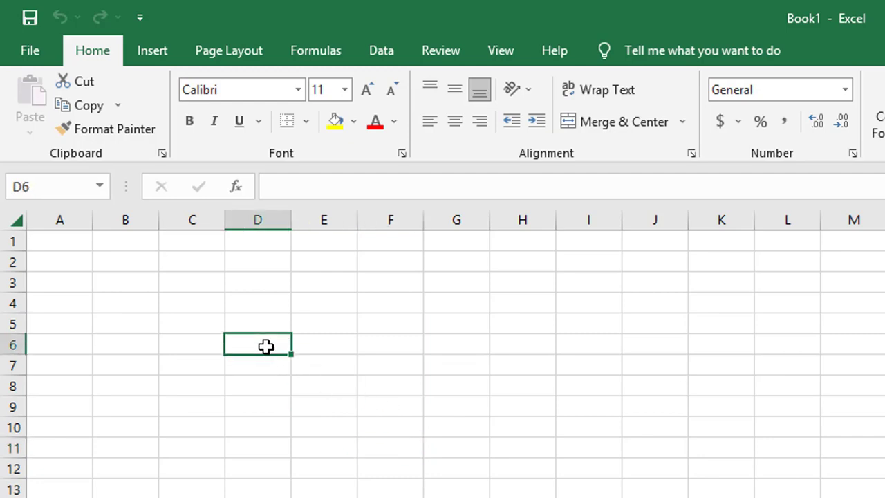
{"action": "left_click", "coordinate": [395, 391]}
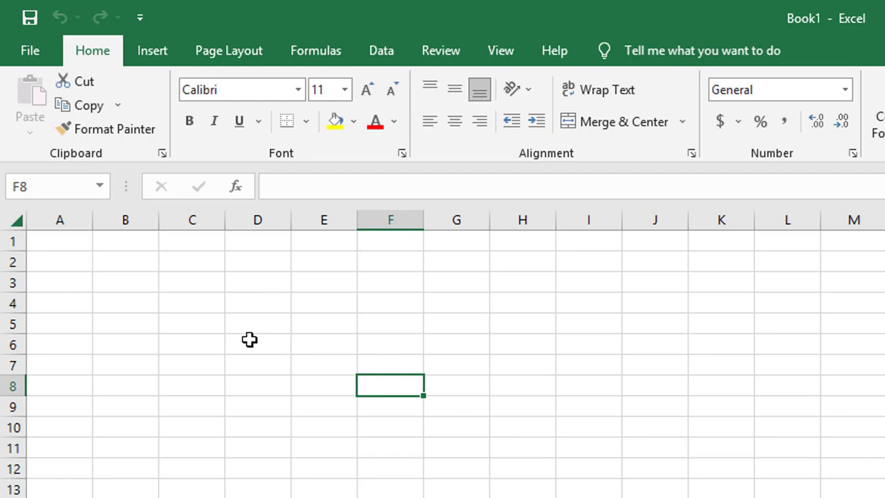
{"action": "left_click", "coordinate": [283, 367]}
{"action": "left_click", "coordinate": [376, 351]}
{"action": "left_click", "coordinate": [384, 373]}
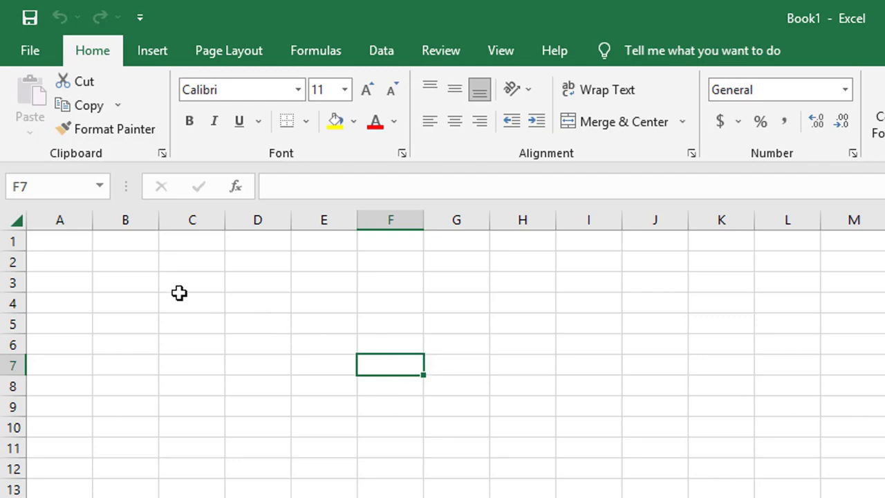
Enter the number 12 in cell B3
{"action": "left_click", "coordinate": [152, 280]}
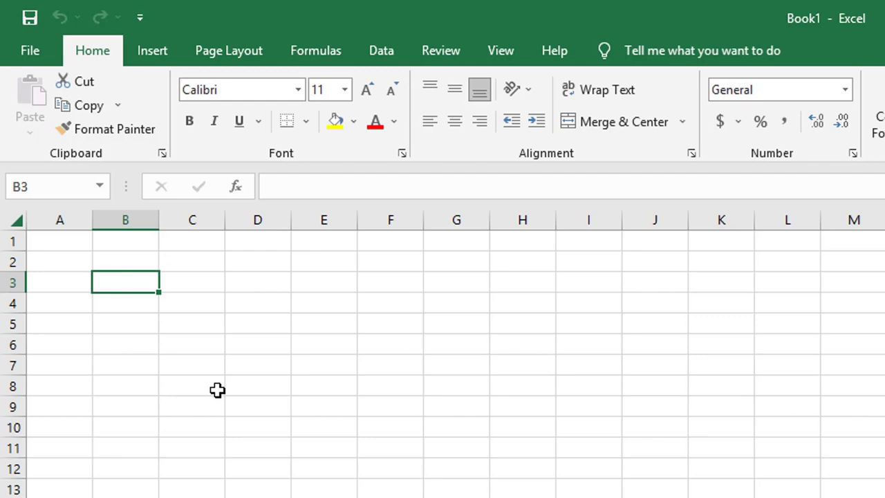
{"action": "type", "text": "12"}
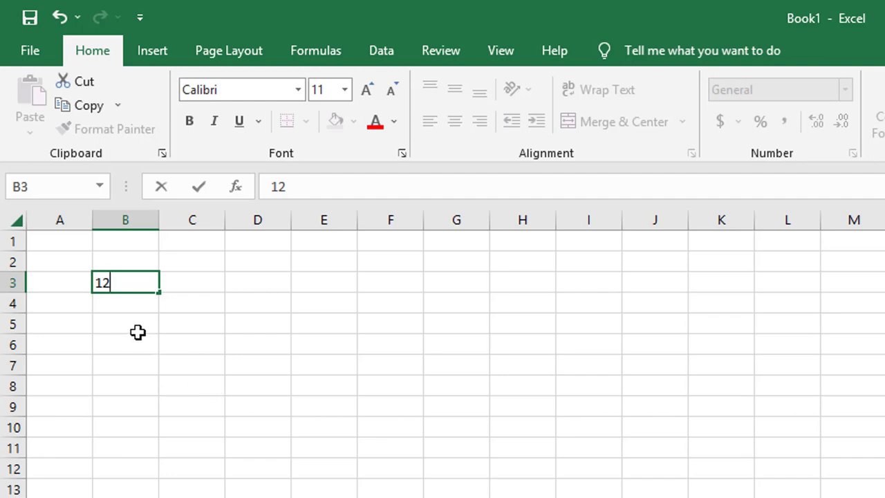
{"action": "left_click", "coordinate": [123, 305]}
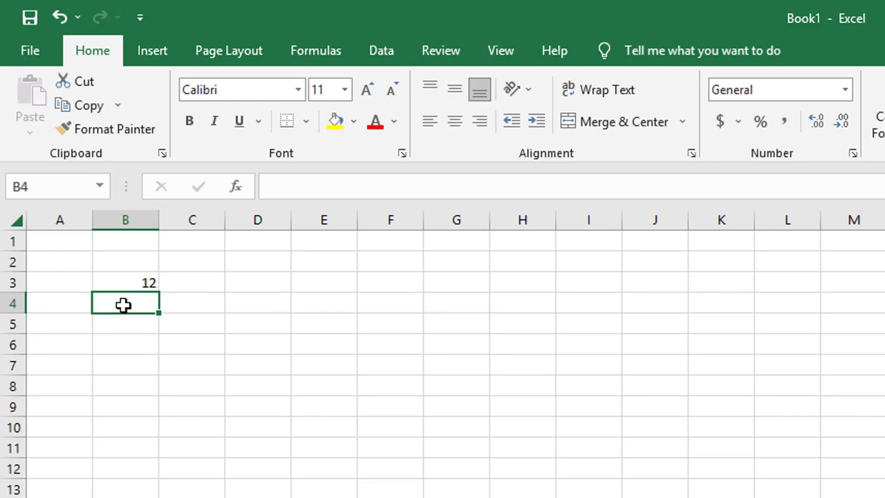
Enter the number 23 in cell B4
{"action": "type", "text": "23"}
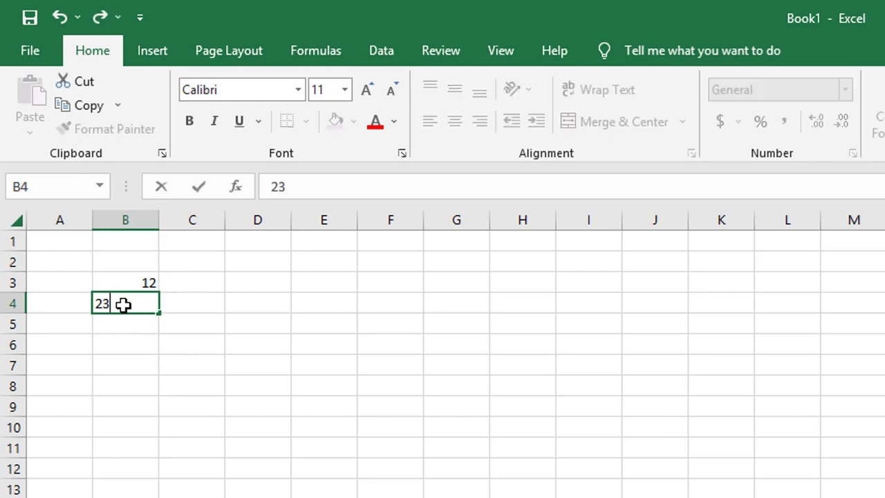
{"action": "left_click", "coordinate": [198, 324]}
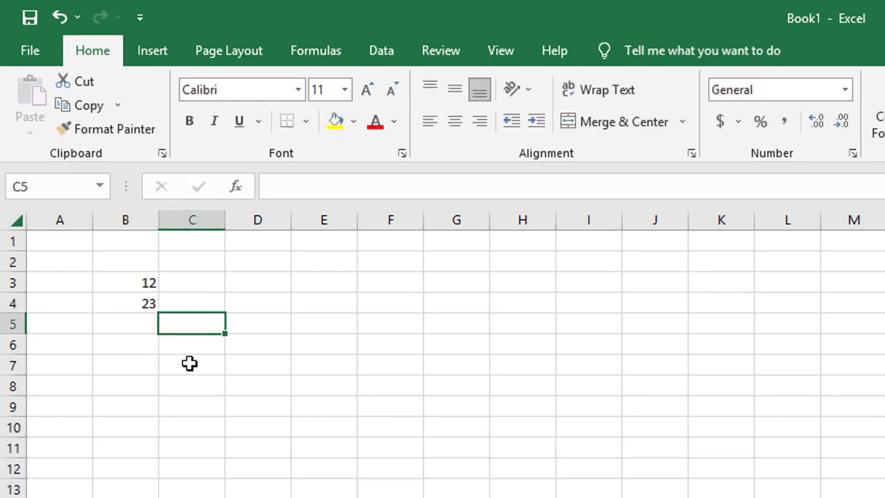
{"action": "left_click", "coordinate": [143, 344]}
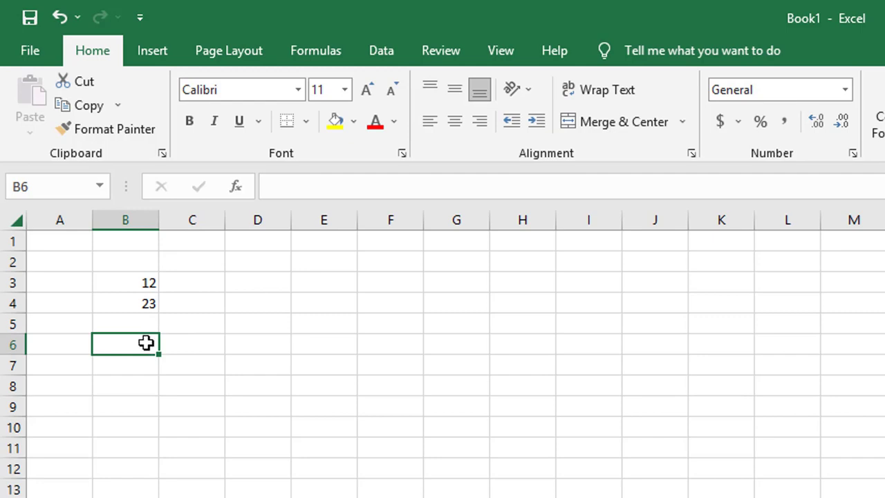
{"action": "left_click", "coordinate": [208, 342]}
{"action": "left_click", "coordinate": [132, 326]}
{"action": "left_click", "coordinate": [309, 321]}
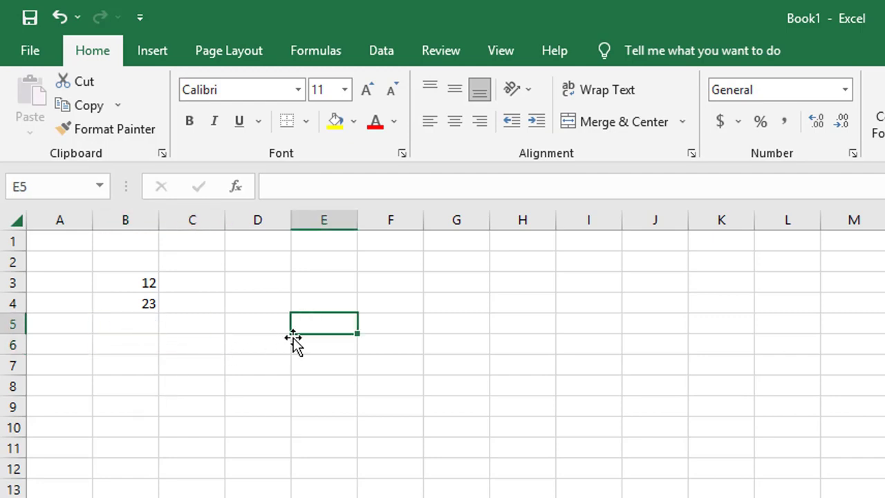
{"action": "left_click", "coordinate": [126, 340]}
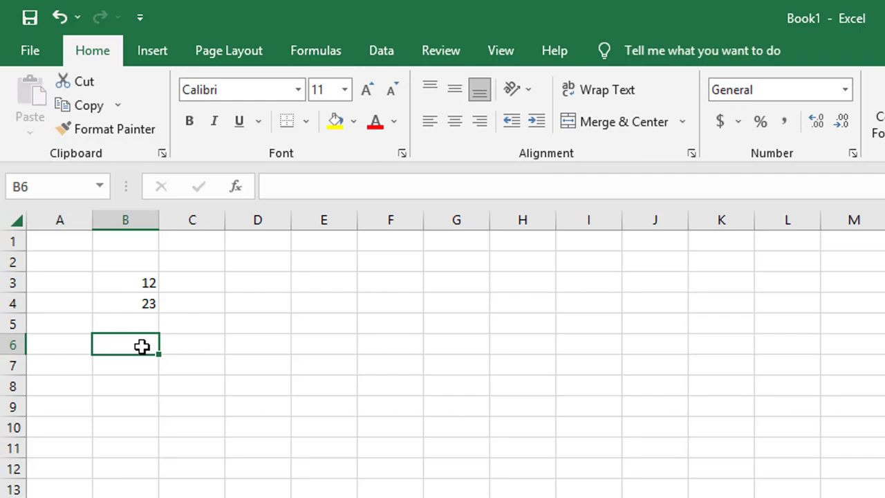
{"action": "type", "text": "="}
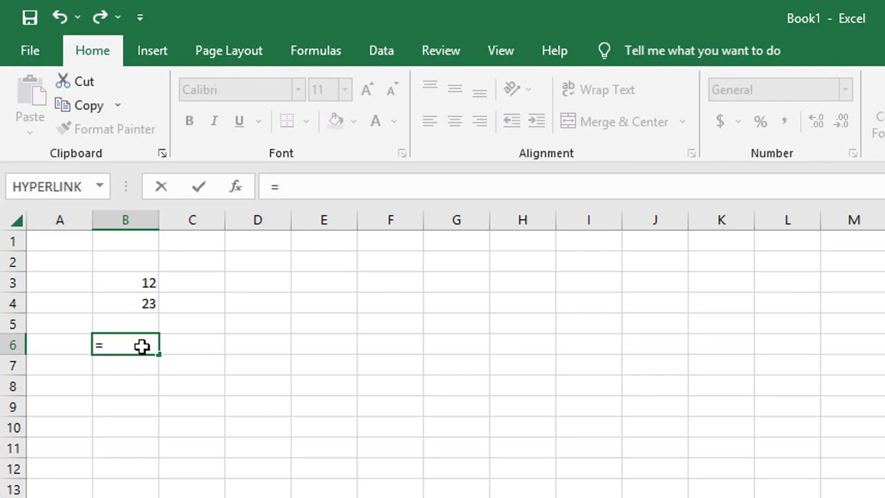
{"action": "left_click", "coordinate": [142, 283]}
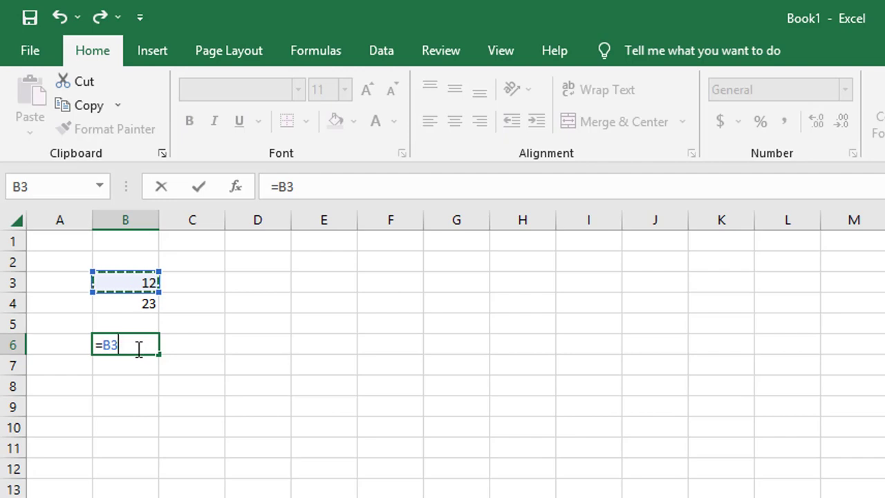
{"action": "key", "text": "BackSpace"}
{"action": "key", "text": "BackSpace"}
{"action": "key", "text": "BackSpace"}
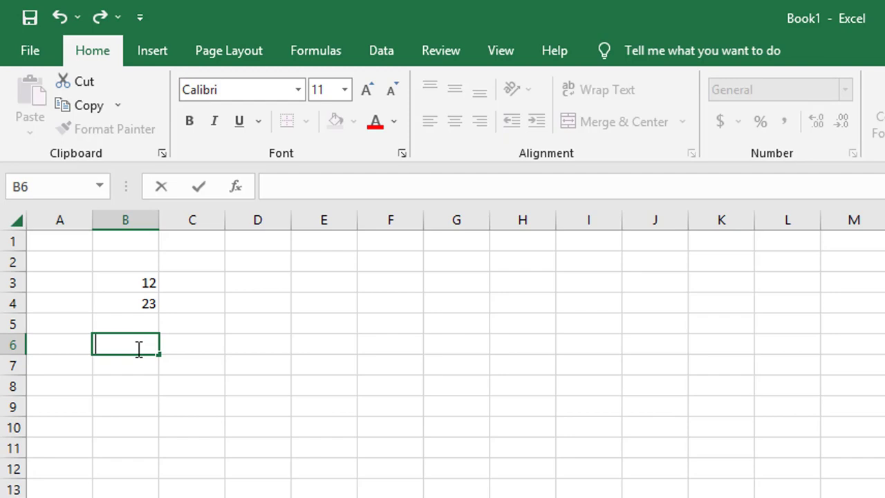
Enter the formula =B3+B4 in cell B6 to add the two numbers above it
{"action": "type", "text": "=B3"}
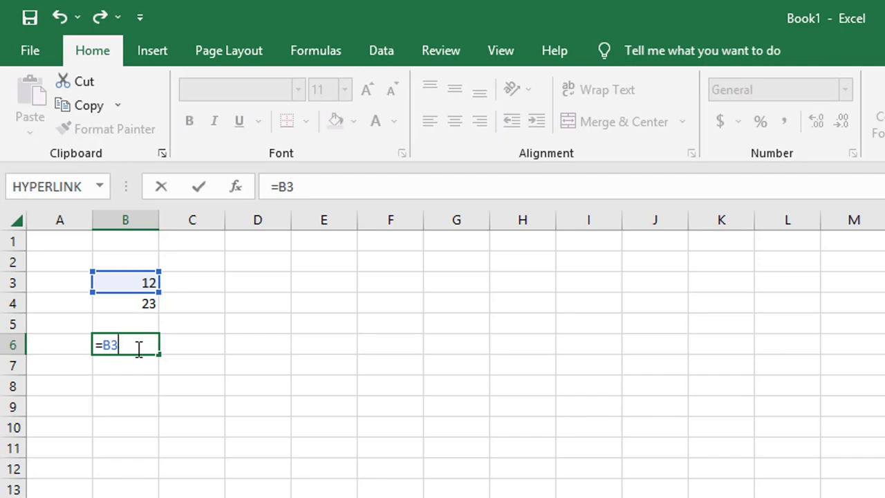
{"action": "type", "text": "+B4"}
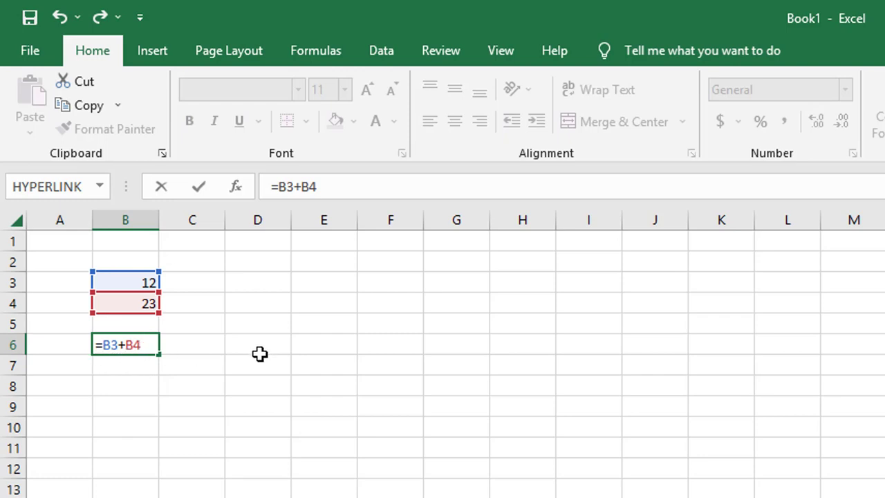
{"action": "key", "text": "Return"}
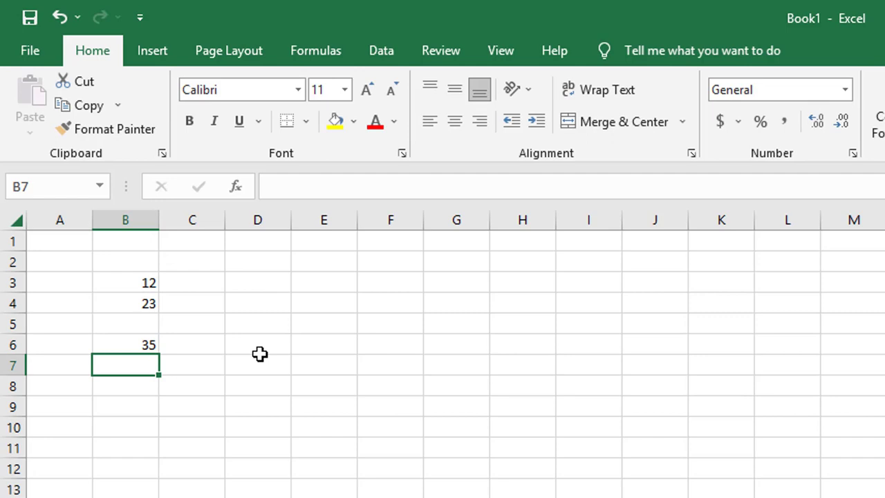
Enter B3+B4 in cell D4 without a leading equals sign
{"action": "left_click", "coordinate": [270, 305]}
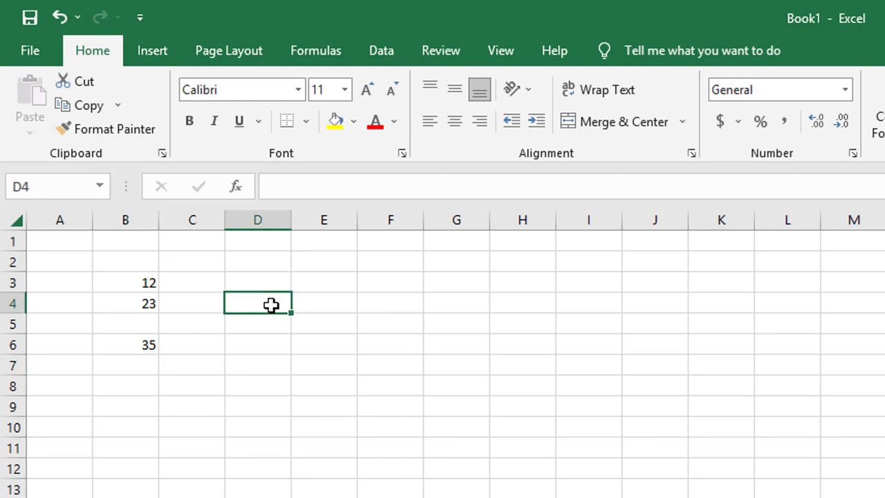
{"action": "type", "text": "="}
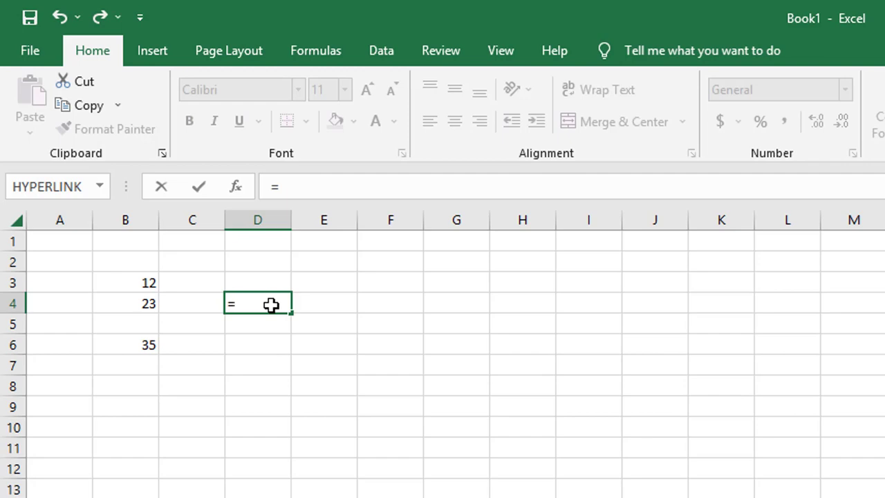
{"action": "key", "text": "BackSpace"}
{"action": "type", "text": "B#"}
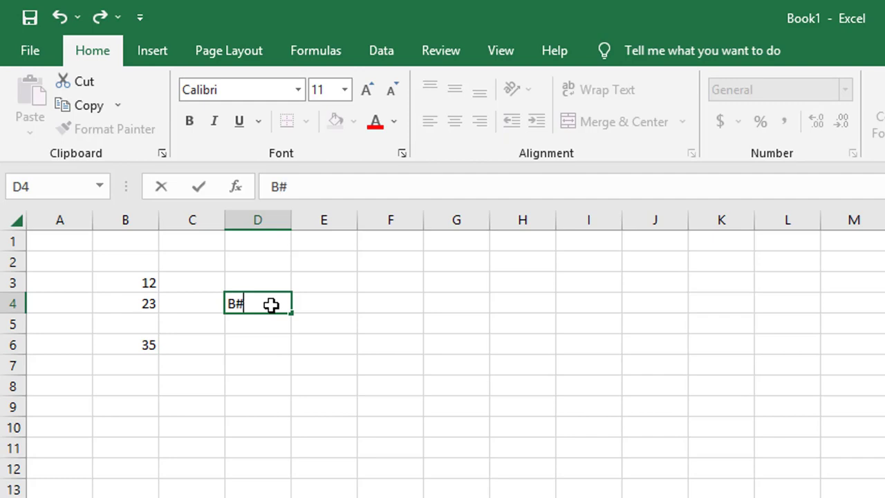
{"action": "key", "text": "BackSpace"}
{"action": "type", "text": "3+B4"}
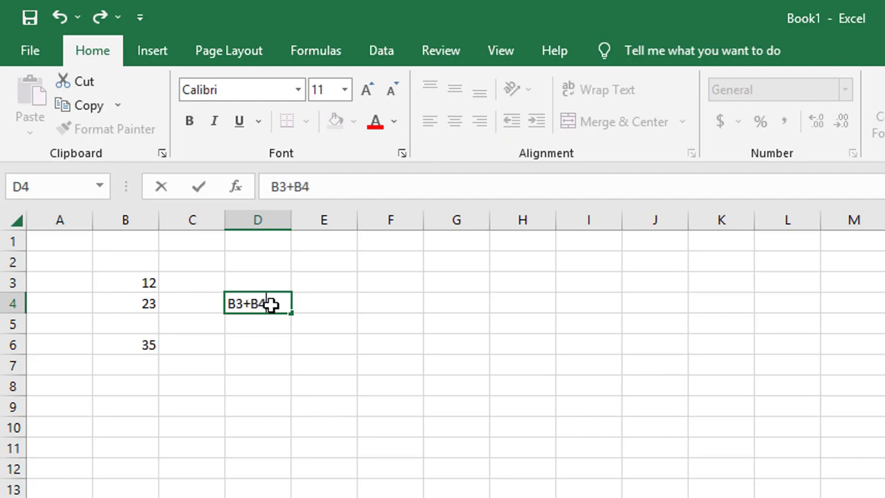
{"action": "key", "text": "Return"}
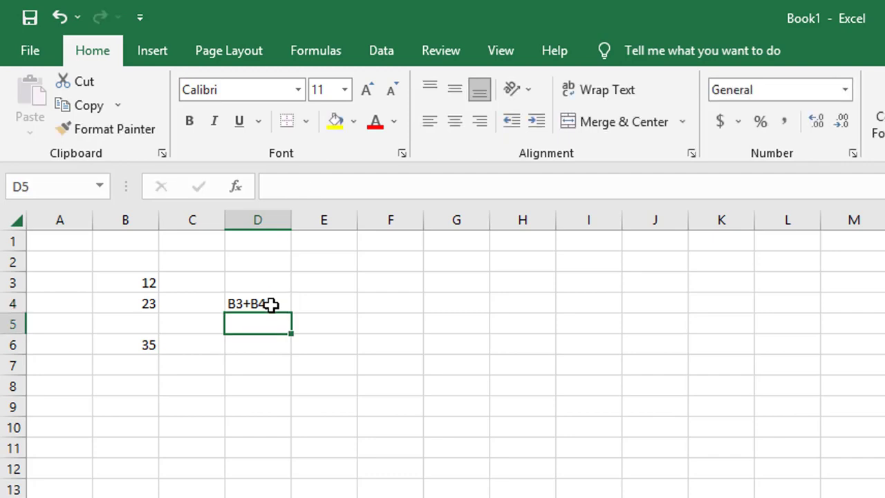
Add an equals sign at the start of the D4 entry to make it the formula =B3+B4
{"action": "left_click", "coordinate": [263, 303]}
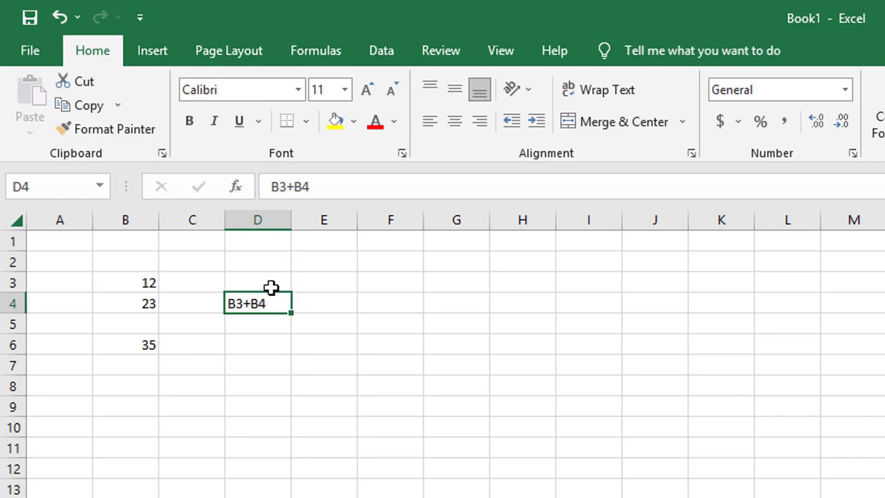
{"action": "left_click", "coordinate": [271, 186]}
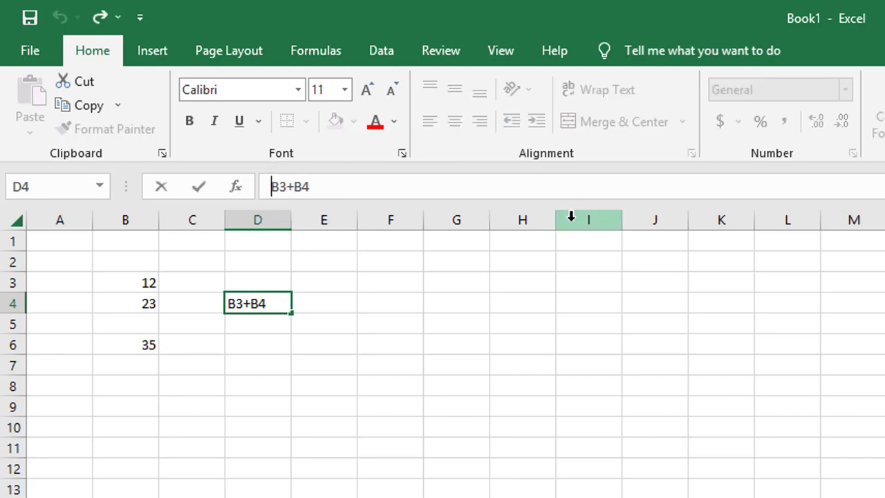
{"action": "type", "text": "="}
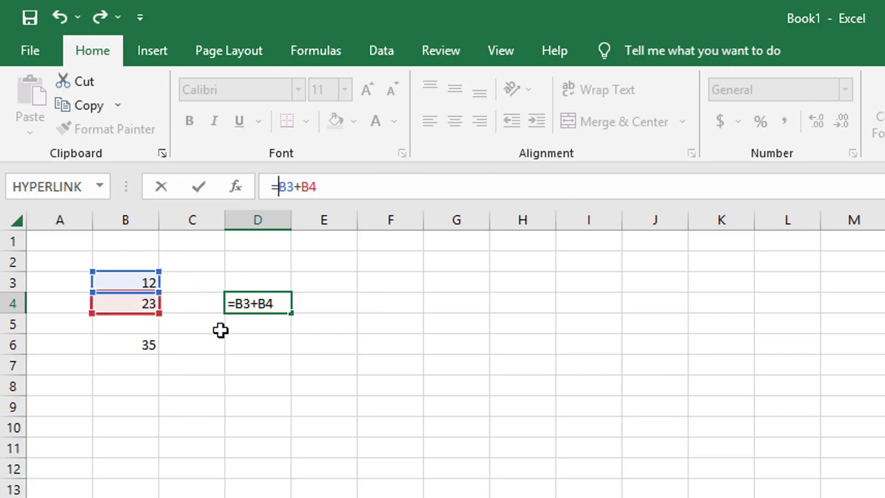
{"action": "key", "text": "Return"}
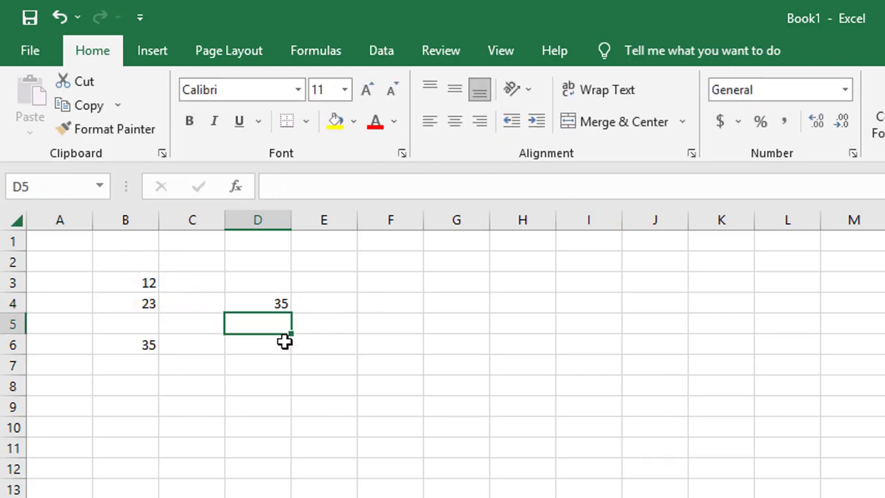
Clear the contents of cells D4 and B4
{"action": "left_click", "coordinate": [281, 307]}
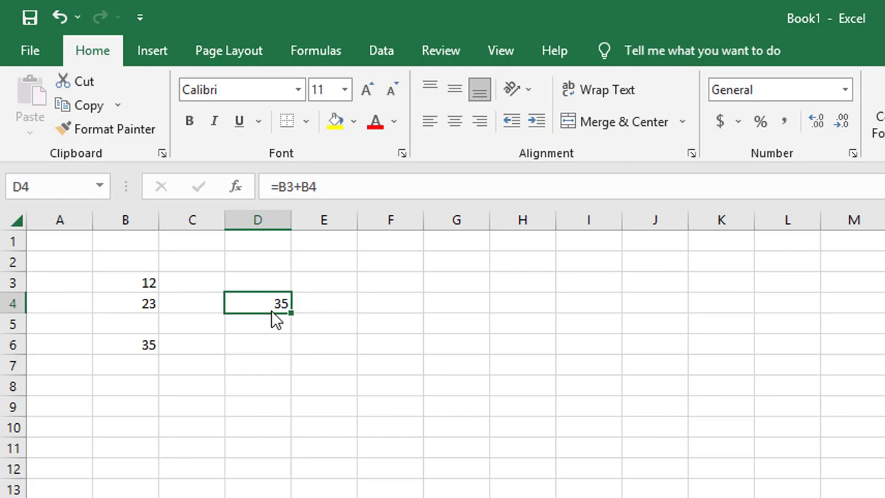
{"action": "key", "text": "Delete"}
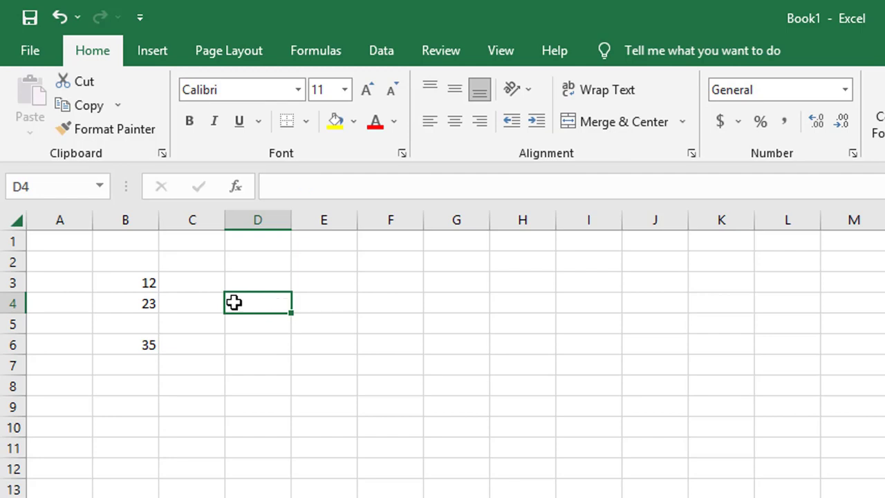
{"action": "left_click", "coordinate": [148, 302]}
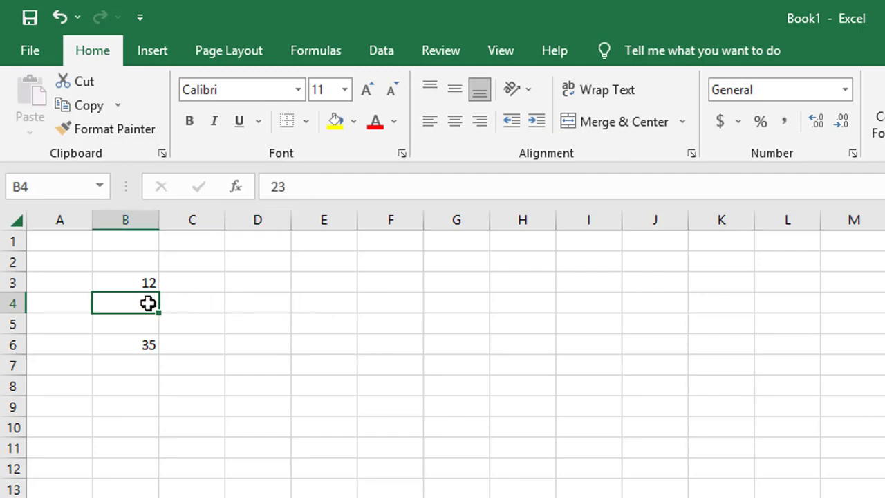
{"action": "key", "text": "Delete"}
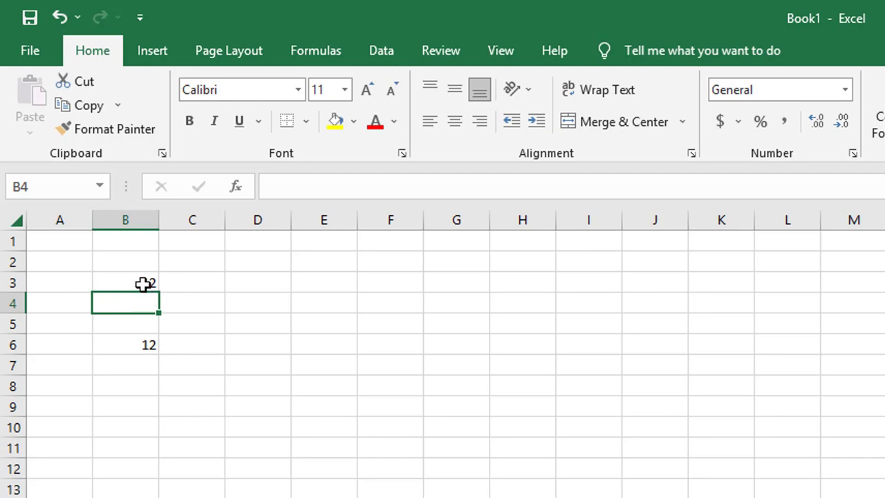
Inspect cells B3, B4 and B6 to see how the sum formula responds to the emptied cell
{"action": "left_click", "coordinate": [143, 284]}
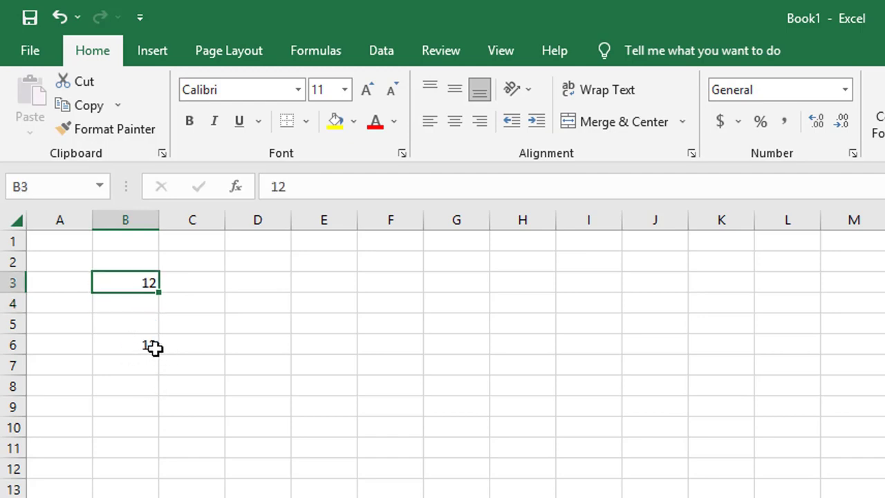
{"action": "left_click", "coordinate": [148, 298]}
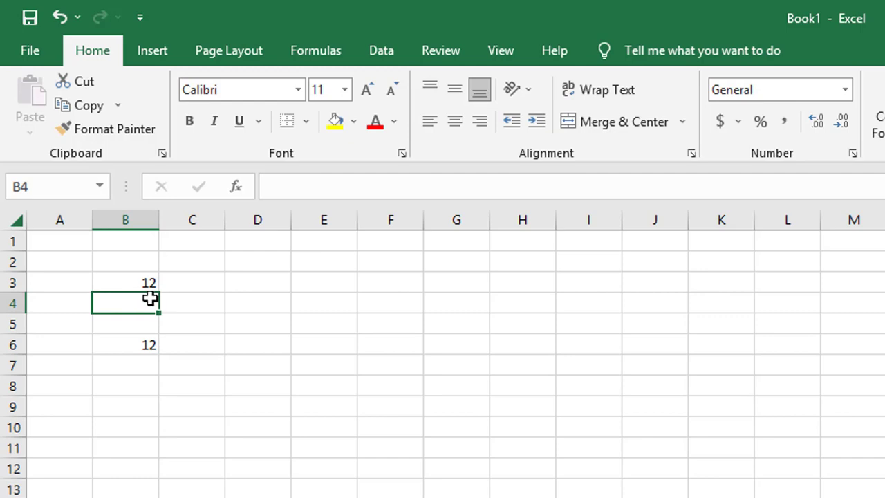
{"action": "left_click", "coordinate": [144, 349]}
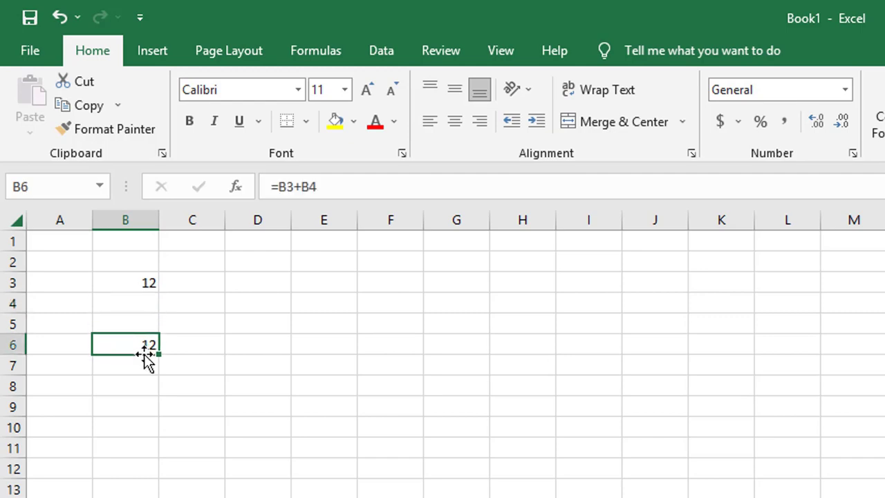
{"action": "left_click", "coordinate": [142, 304]}
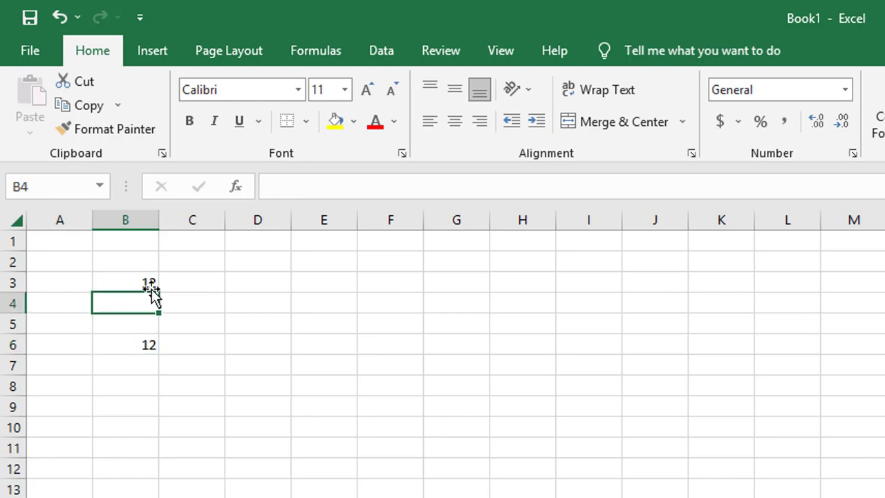
Clear the remaining number in cell B3 and the sum formula in cell B6
{"action": "left_click", "coordinate": [150, 284]}
{"action": "key", "text": "Delete"}
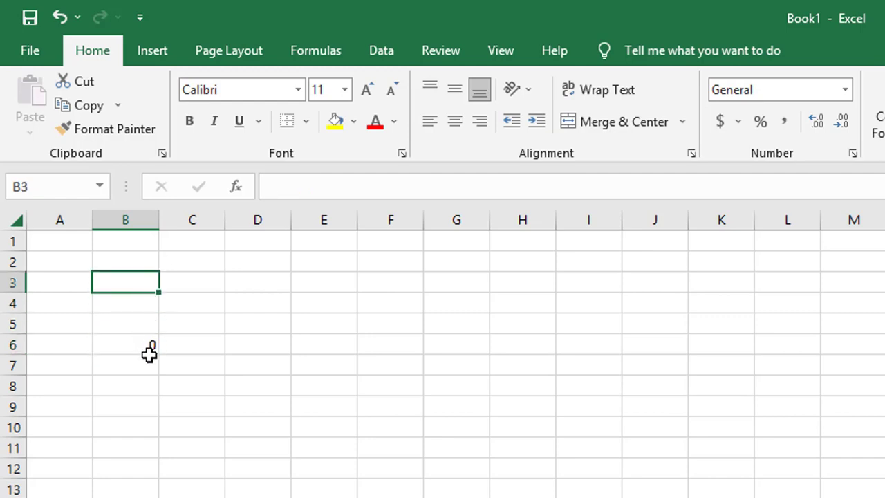
{"action": "left_click", "coordinate": [148, 349]}
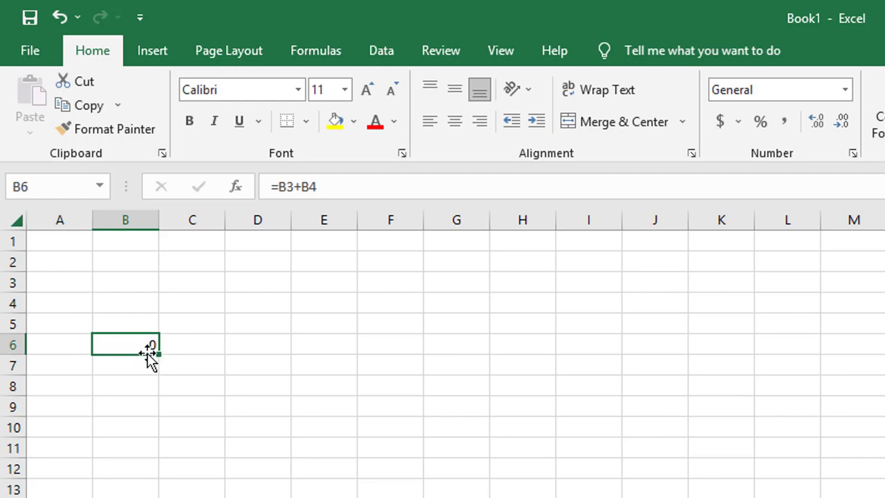
{"action": "key", "text": "Delete"}
{"action": "left_click", "coordinate": [212, 349]}
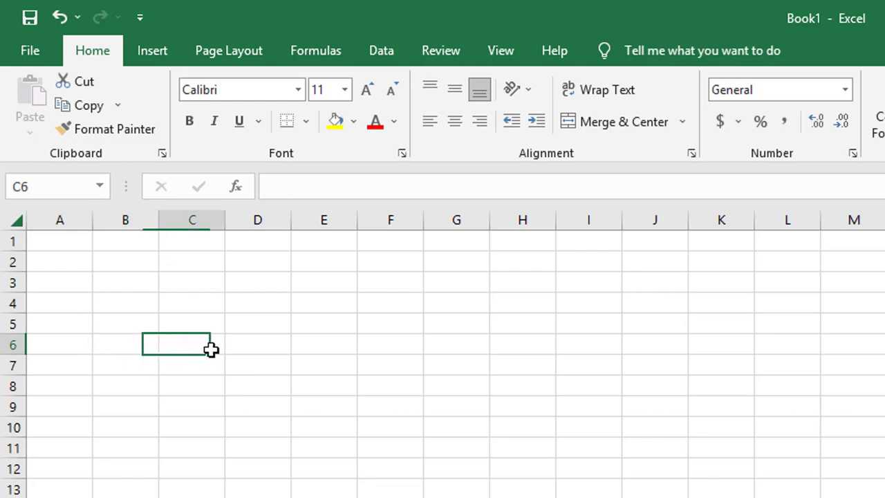
{"action": "left_click", "coordinate": [132, 342]}
{"action": "left_click", "coordinate": [205, 343]}
{"action": "left_click", "coordinate": [205, 324]}
{"action": "left_click", "coordinate": [204, 305]}
{"action": "left_click", "coordinate": [201, 283]}
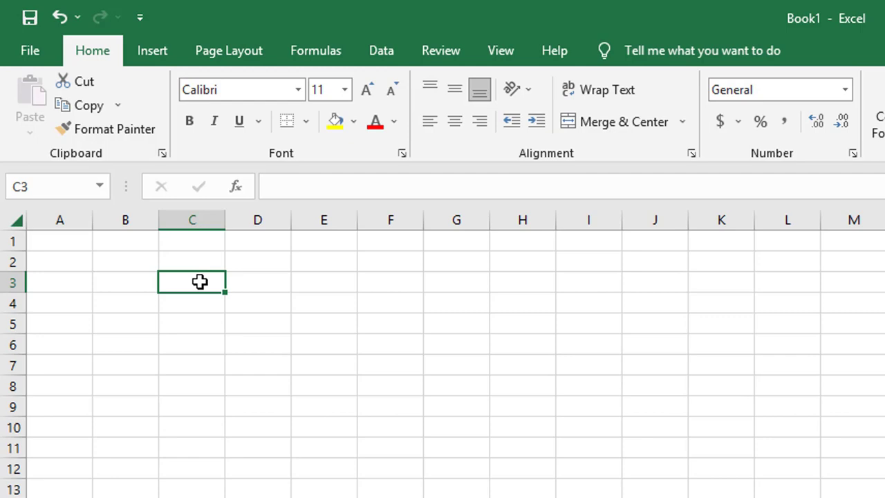
{"action": "type", "text": "="}
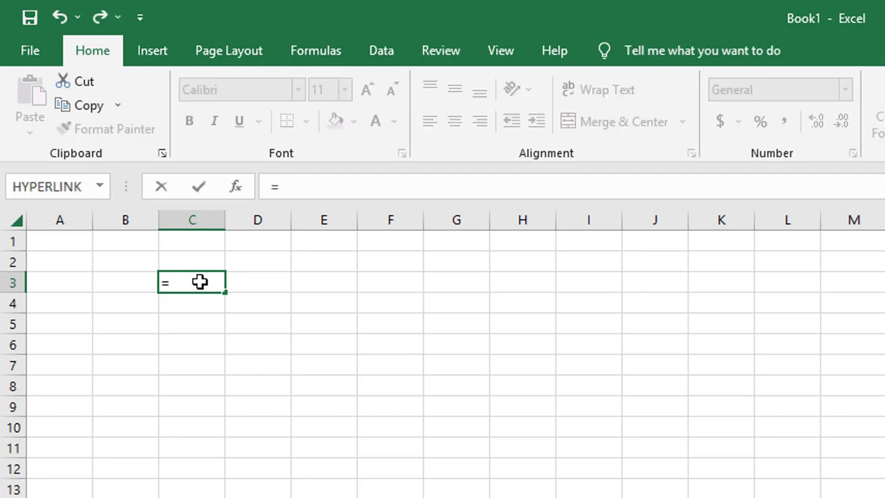
{"action": "key", "text": "BackSpace"}
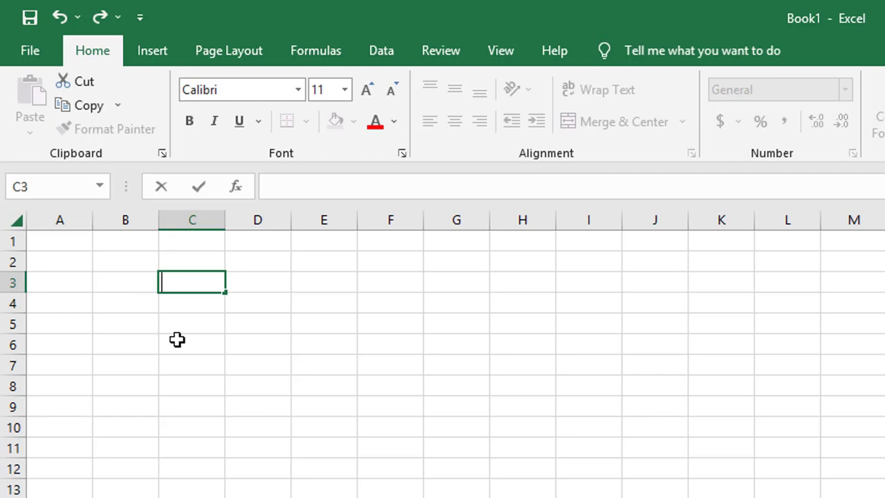
{"action": "left_click", "coordinate": [311, 310]}
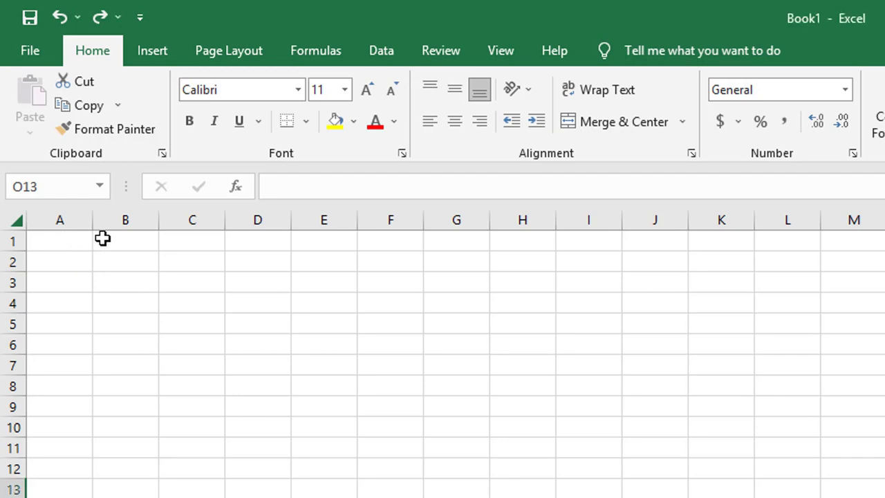
Enter the column headings Product in cell A1 and Price in cell B1
{"action": "left_click", "coordinate": [65, 248]}
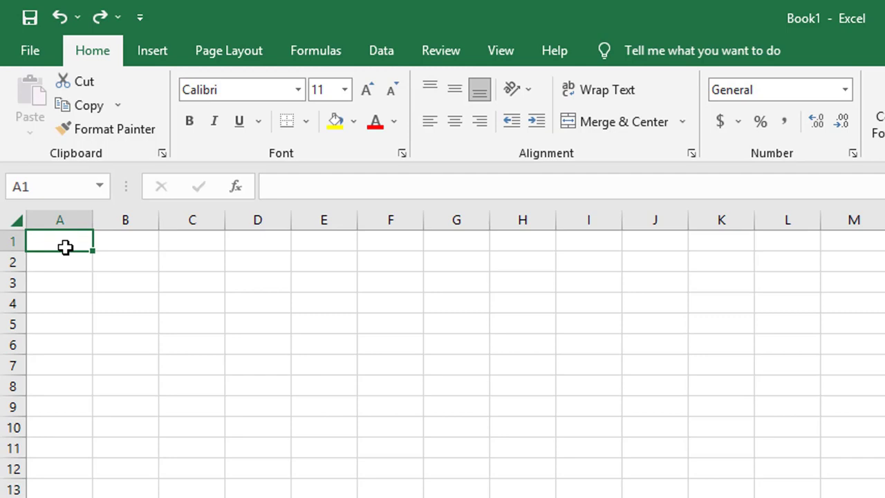
{"action": "type", "text": "Product"}
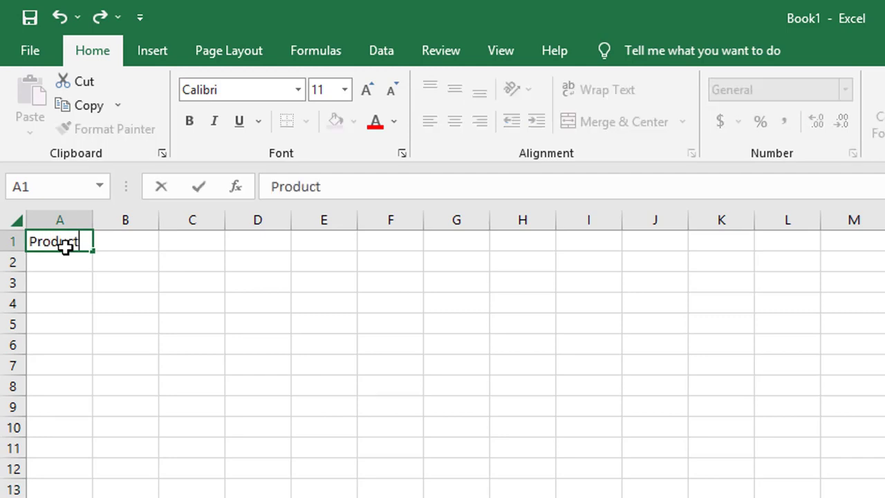
{"action": "left_click", "coordinate": [126, 248]}
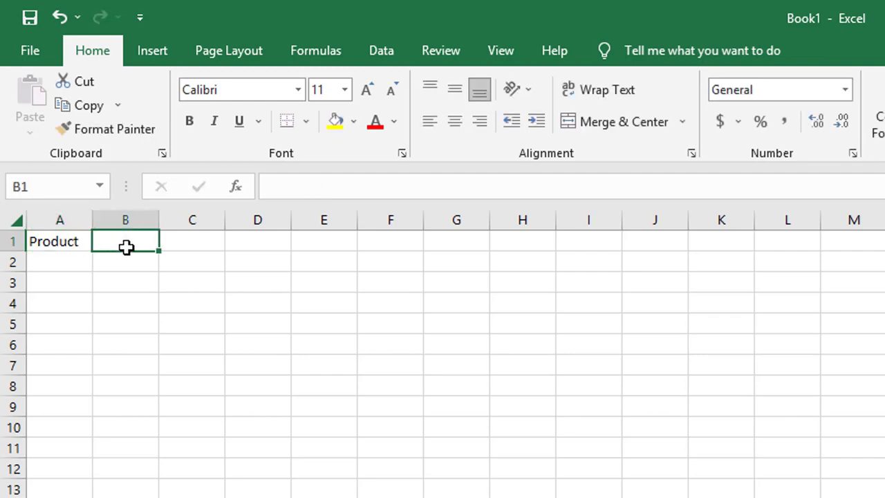
{"action": "type", "text": "Price"}
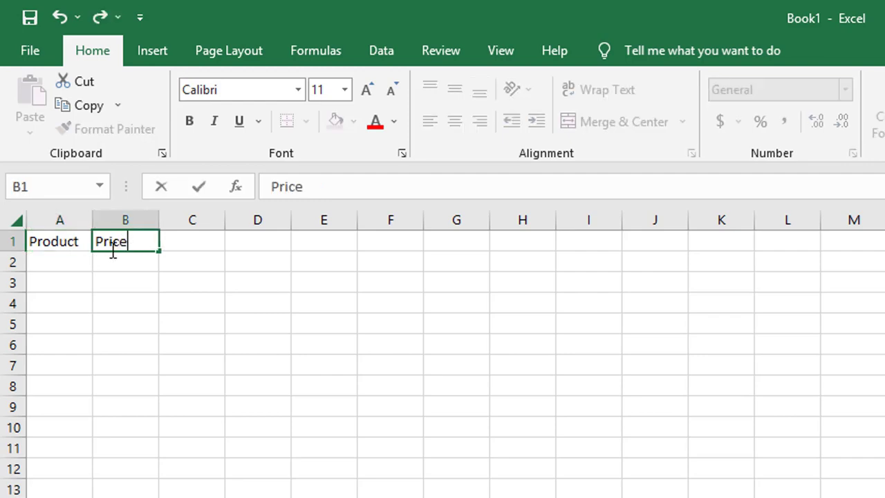
{"action": "left_click", "coordinate": [214, 300]}
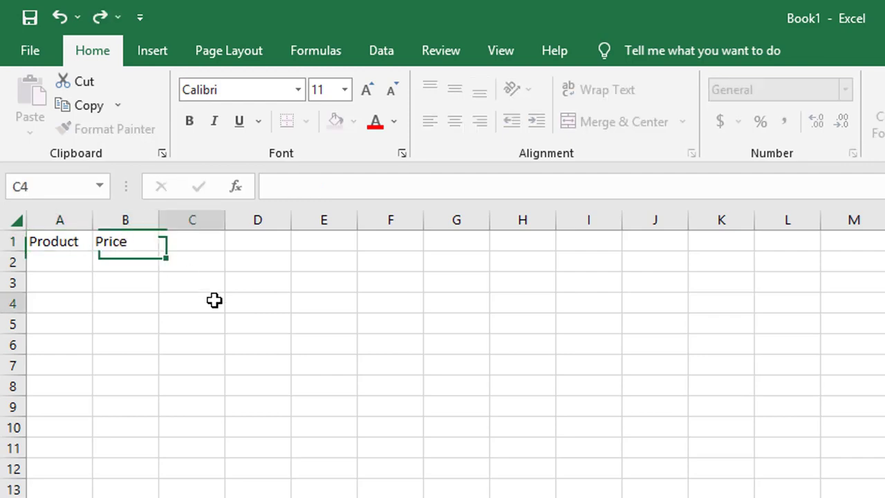
Fill the Product heading cell A1 with a bright pink from the standard palette of additional colors
{"action": "left_click", "coordinate": [61, 246]}
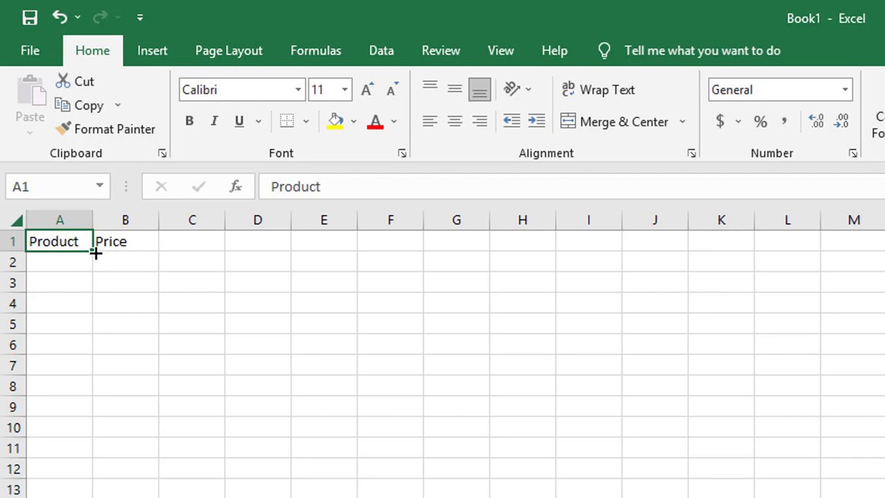
{"action": "left_click", "coordinate": [132, 266]}
{"action": "left_click", "coordinate": [73, 244]}
{"action": "left_click", "coordinate": [354, 124]}
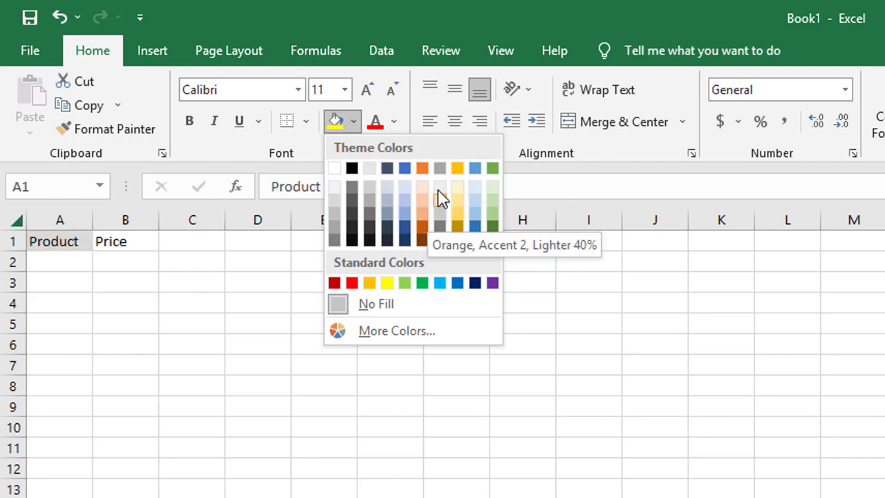
{"action": "left_click", "coordinate": [408, 330]}
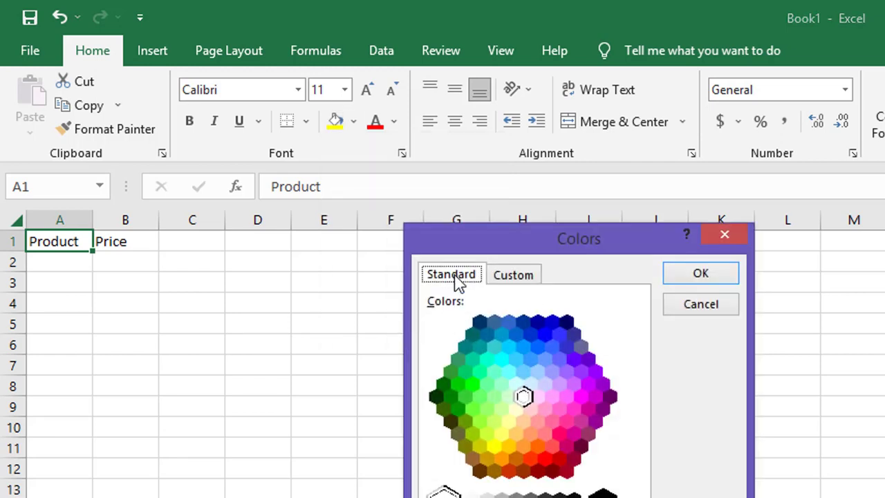
{"action": "left_click", "coordinate": [514, 278]}
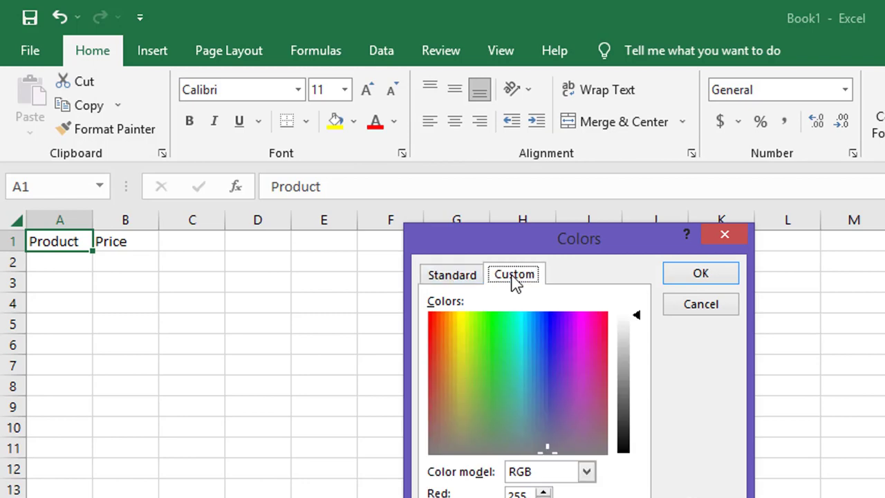
{"action": "left_click", "coordinate": [456, 280]}
{"action": "left_click", "coordinate": [573, 411]}
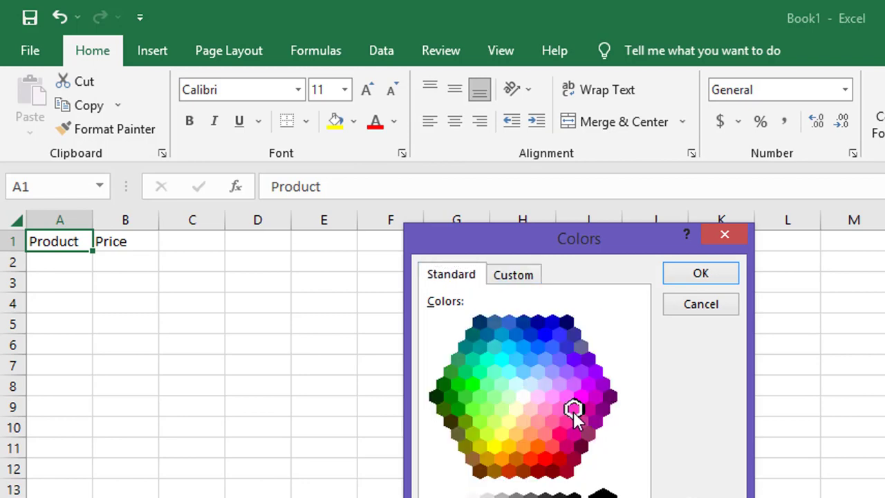
{"action": "left_click", "coordinate": [693, 276]}
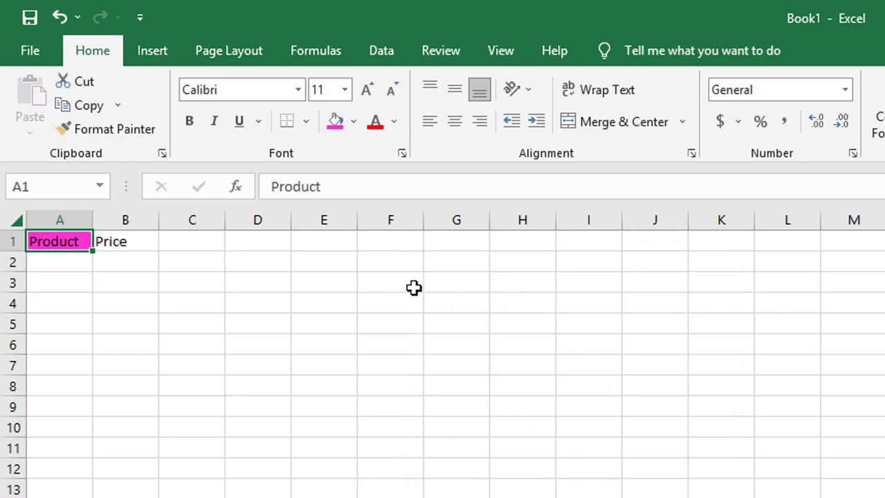
Fill the Price heading cell B1 with the standard light blue color
{"action": "left_click", "coordinate": [130, 242]}
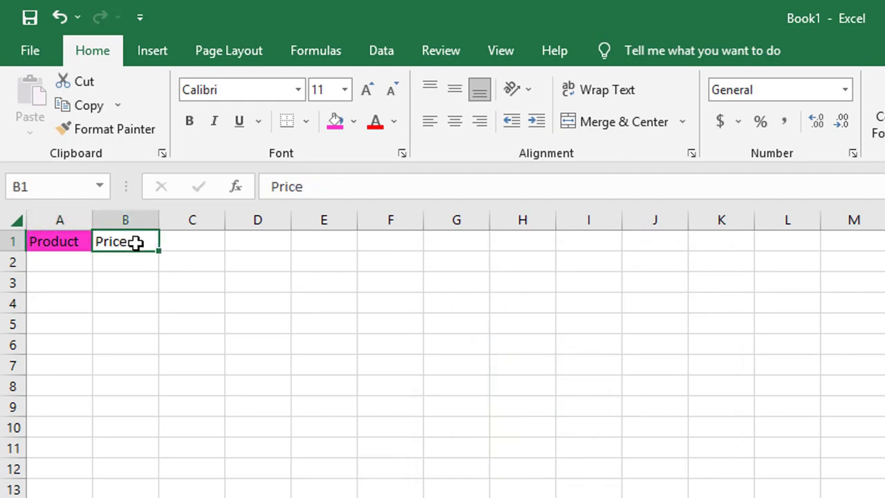
{"action": "left_click", "coordinate": [353, 121]}
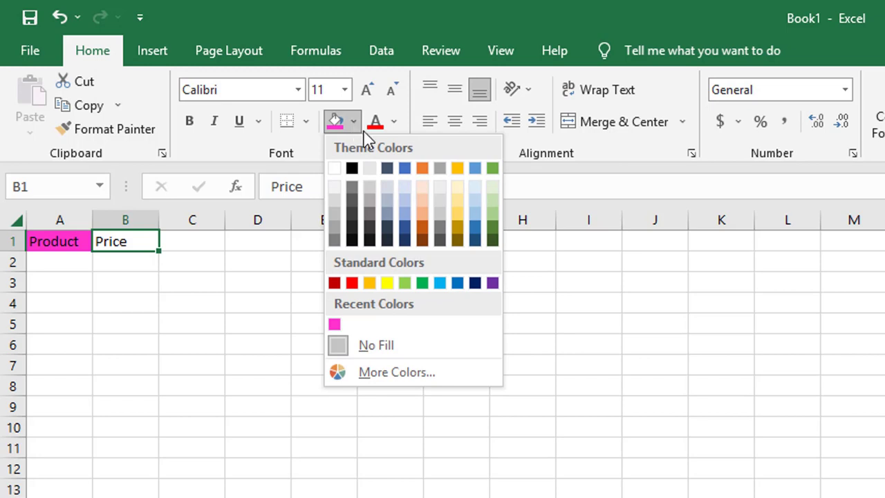
{"action": "left_click", "coordinate": [440, 283]}
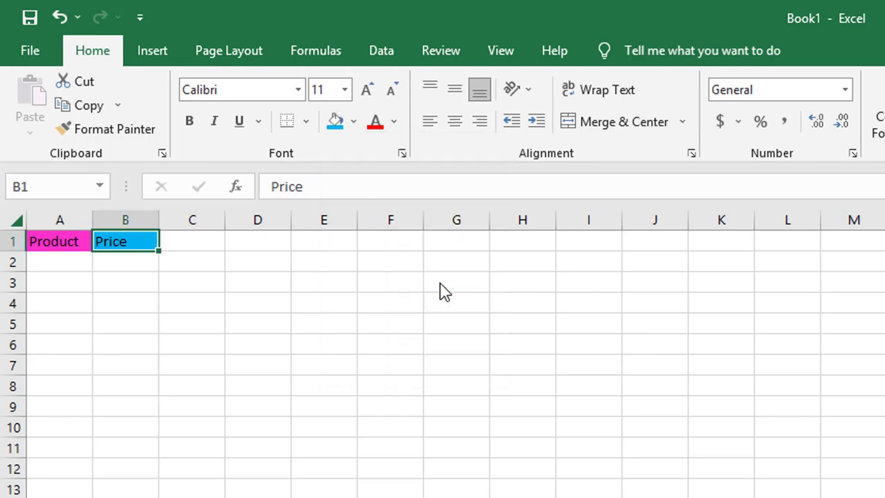
{"action": "left_click", "coordinate": [361, 277]}
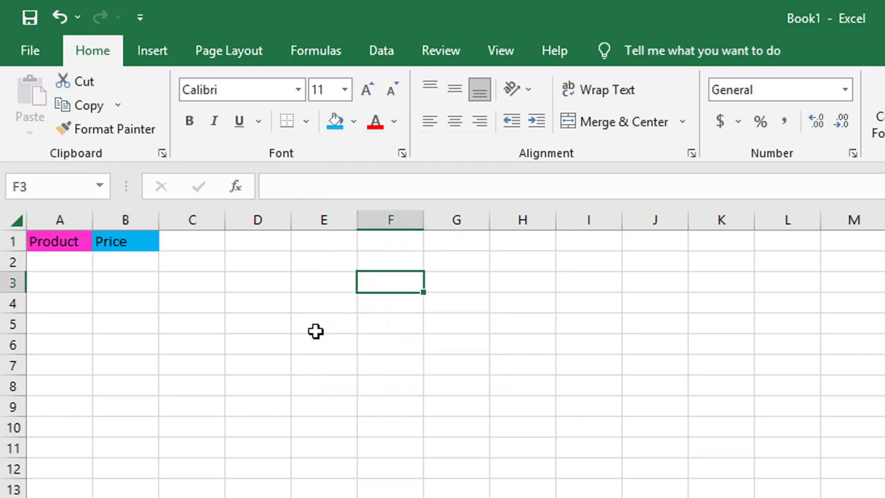
Change the font color of both headings in A1:B1 to white
{"action": "left_click", "coordinate": [56, 242]}
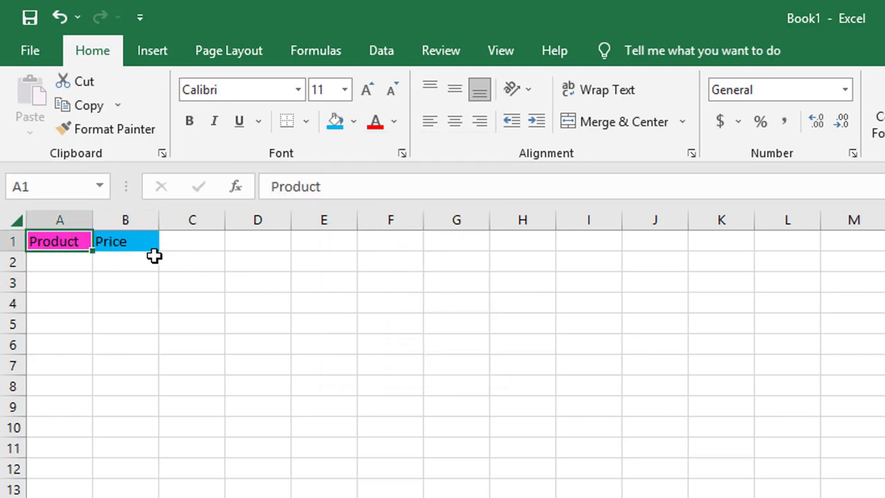
{"action": "left_click", "coordinate": [202, 308]}
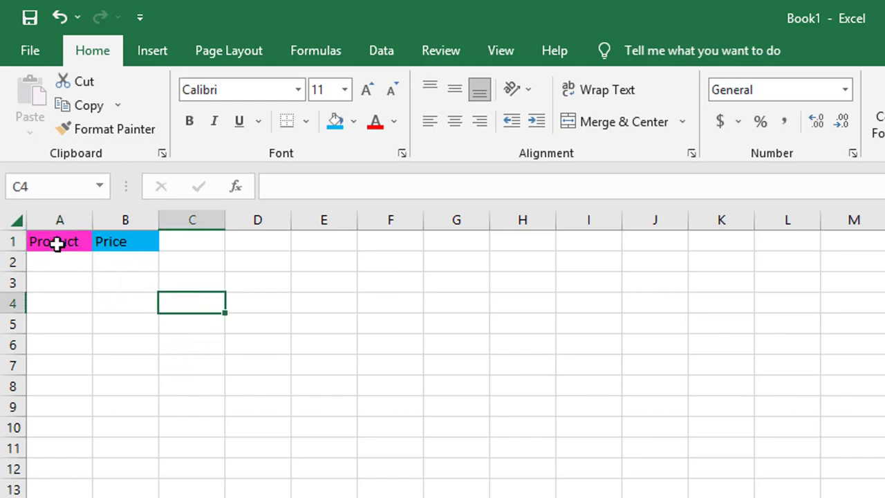
{"action": "left_click_drag", "start_coordinate": [55, 244], "coordinate": [126, 244]}
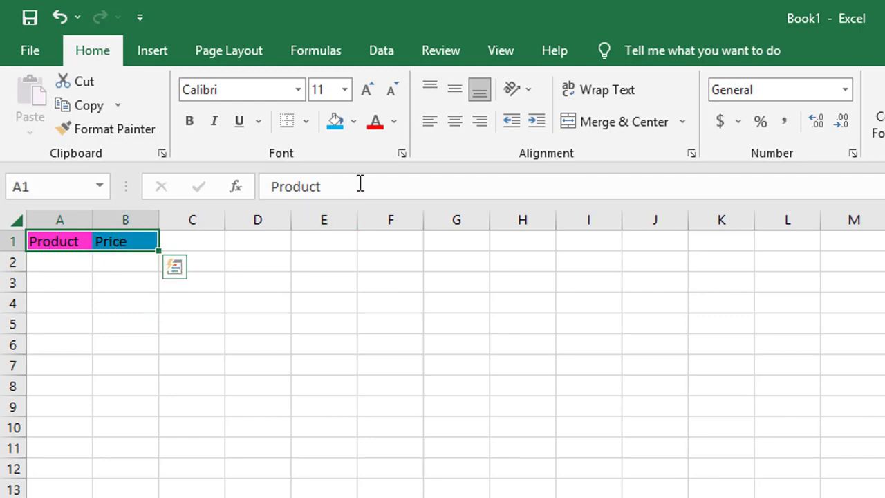
{"action": "left_click", "coordinate": [394, 126]}
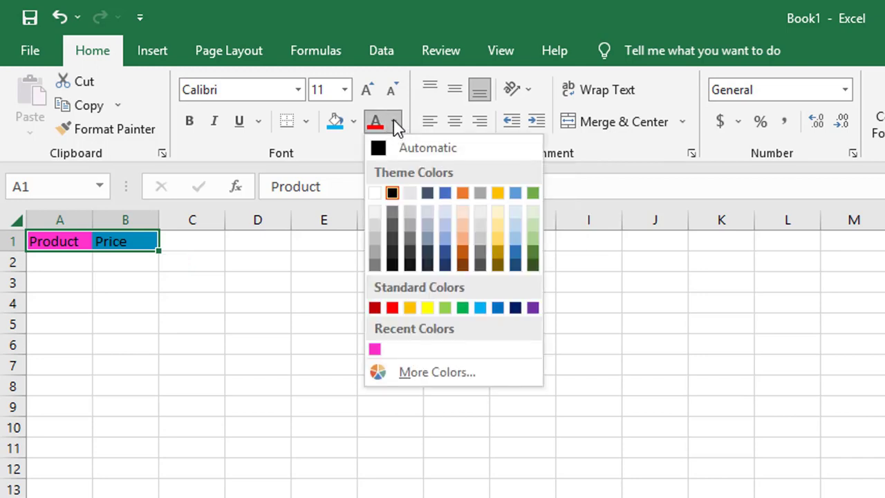
{"action": "left_click", "coordinate": [373, 197]}
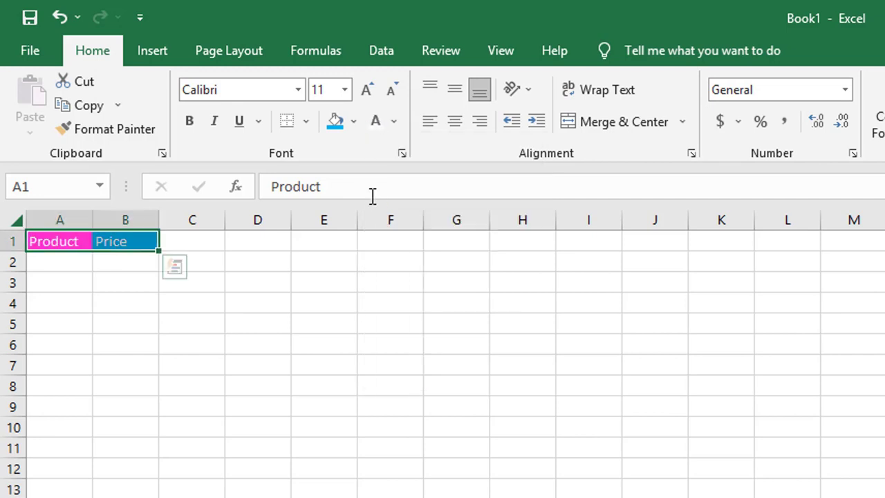
{"action": "left_click", "coordinate": [315, 358]}
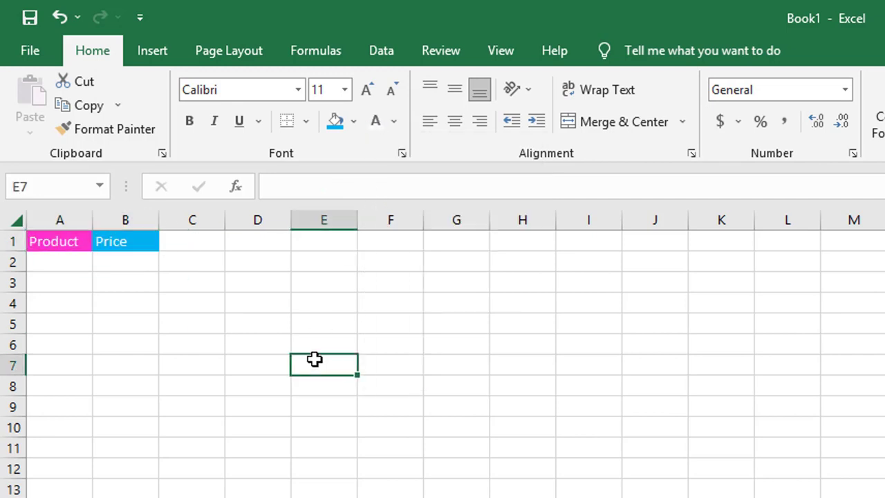
Enter Keyboard as the first product in cell A2
{"action": "left_click", "coordinate": [65, 264]}
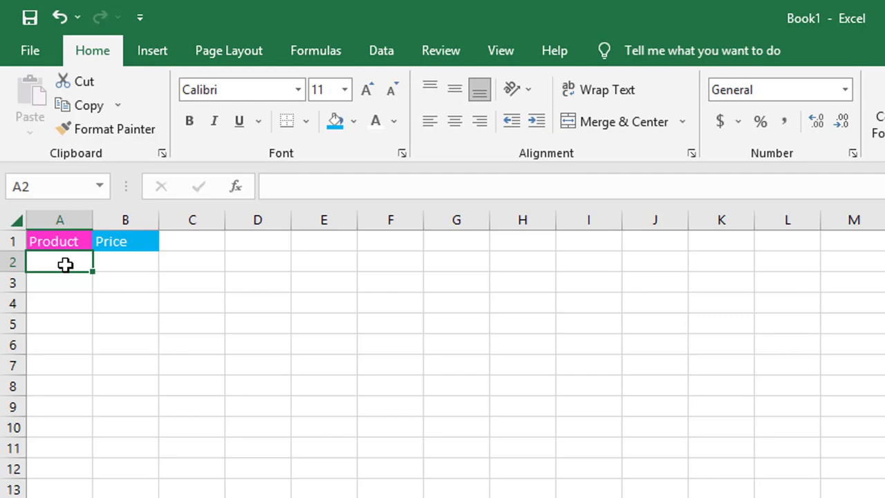
{"action": "type", "text": "Key"}
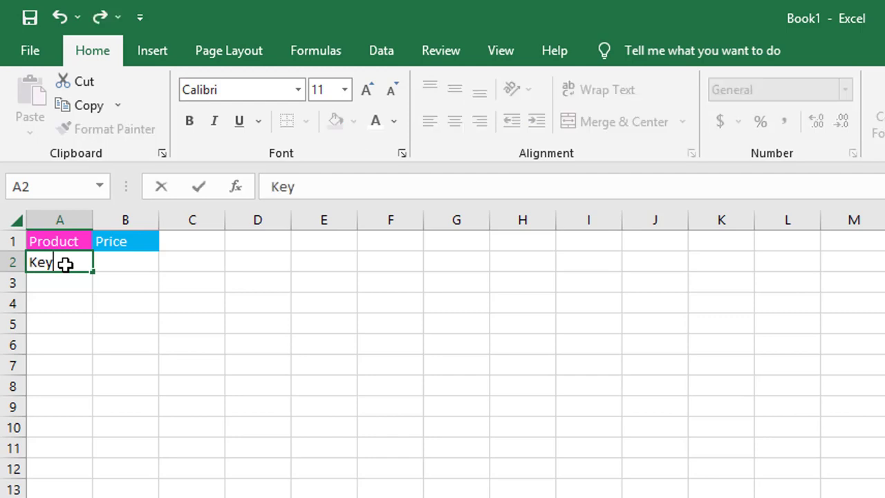
{"action": "type", "text": "board"}
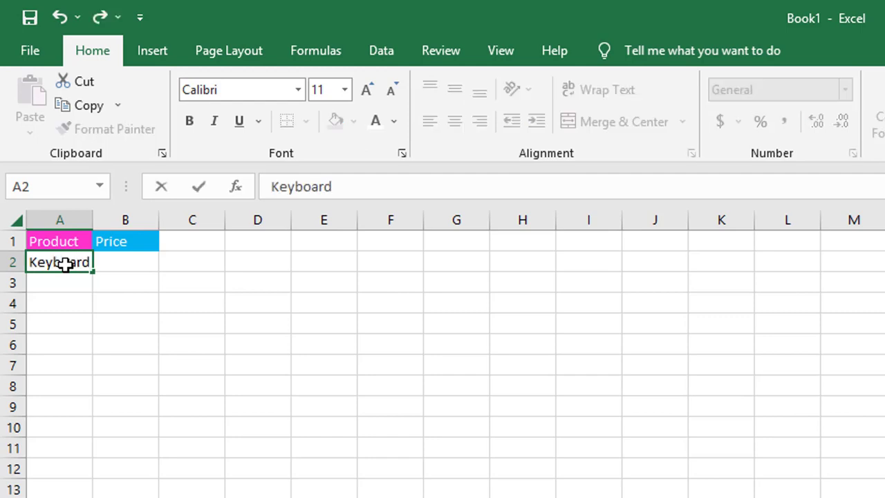
{"action": "left_click", "coordinate": [127, 335]}
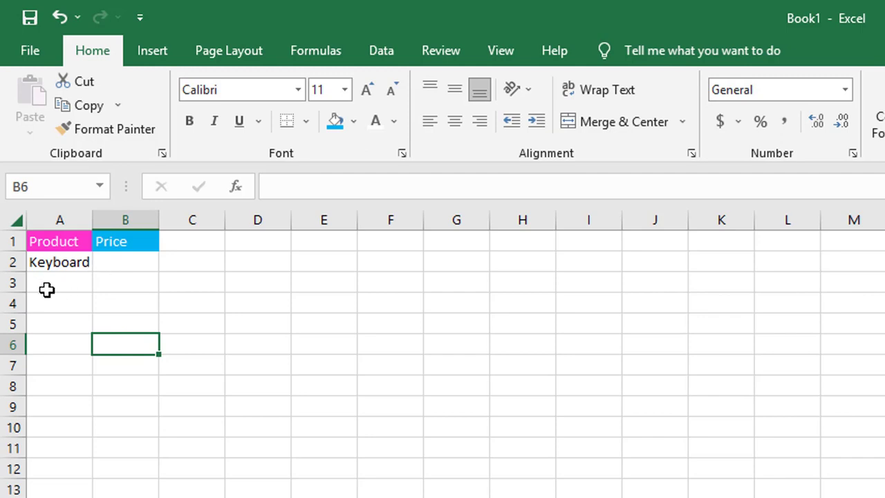
Enter Music System in cell A3 and widen column A so that the whole text fits
{"action": "left_click", "coordinate": [75, 287]}
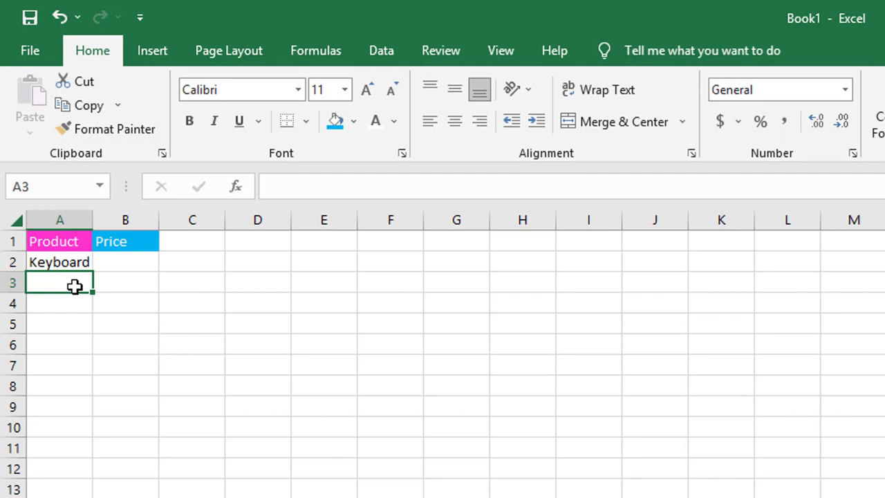
{"action": "type", "text": "M"}
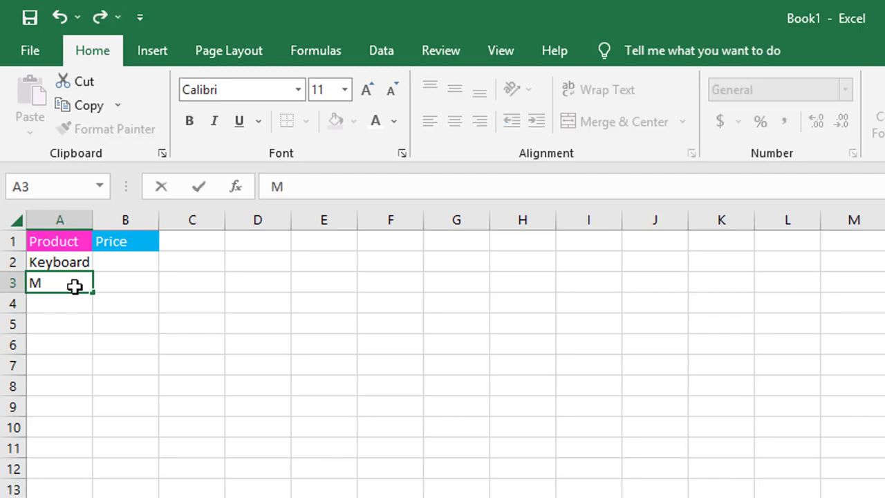
{"action": "type", "text": "usic System"}
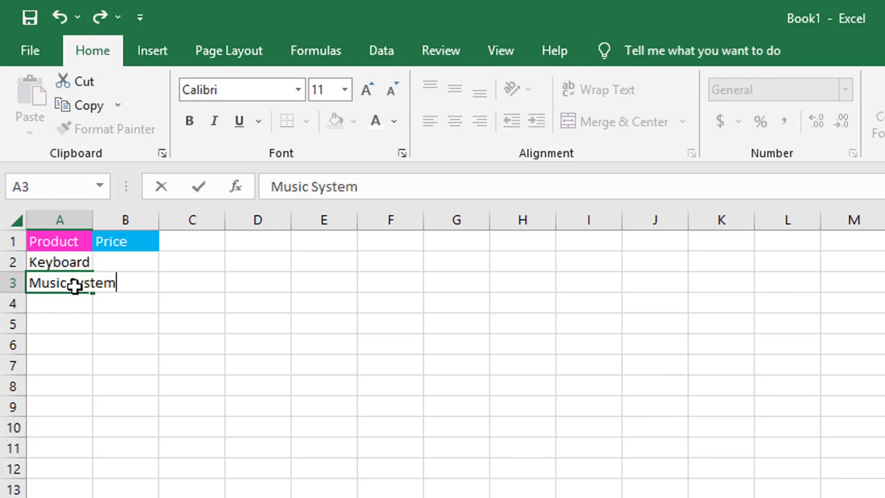
{"action": "left_click", "coordinate": [113, 334]}
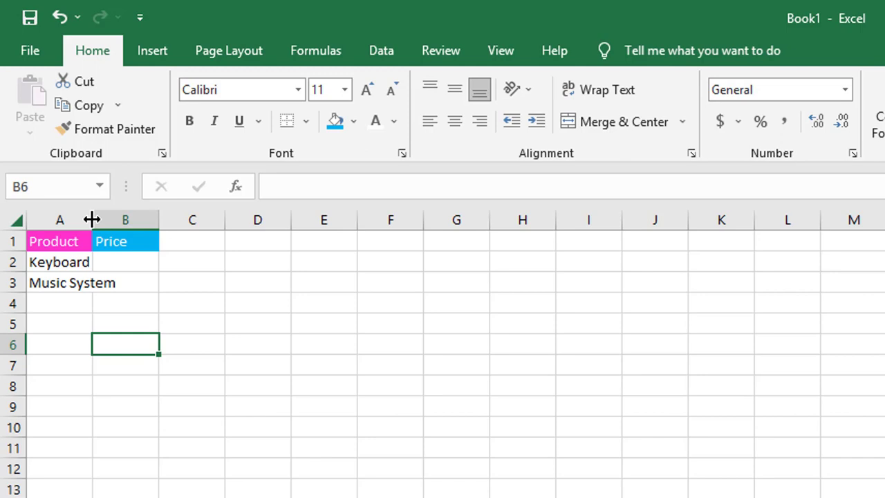
{"action": "left_click_drag", "start_coordinate": [91, 219], "coordinate": [91, 219]}
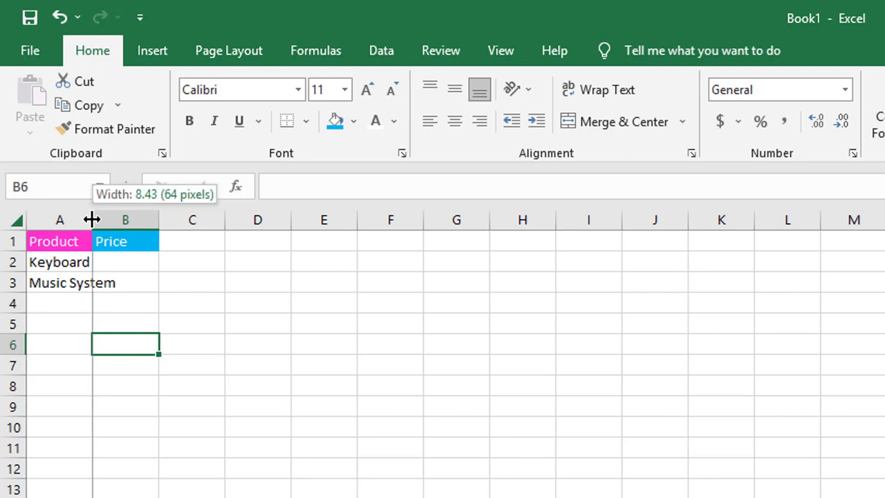
{"action": "left_click_drag", "start_coordinate": [91, 219], "coordinate": [133, 216]}
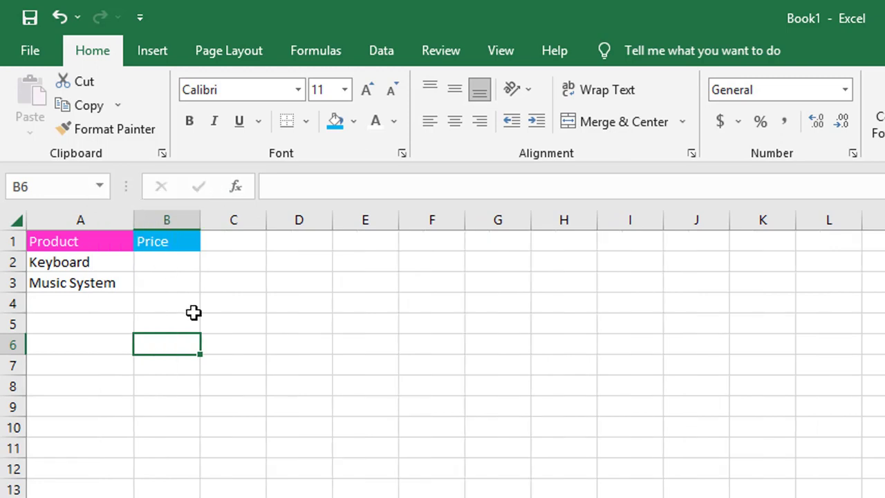
Replace the product name in cell A3 with Speaker
{"action": "left_click", "coordinate": [122, 284]}
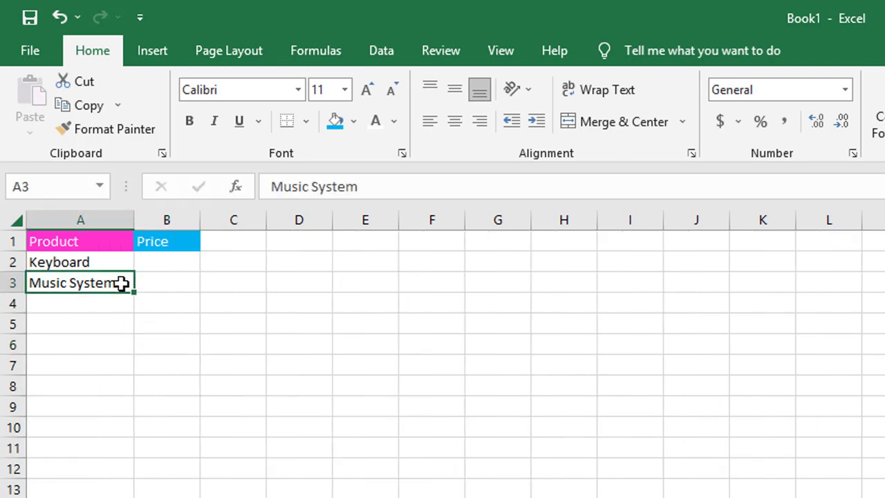
{"action": "key", "text": "BackSpace"}
{"action": "type", "text": "Speak"}
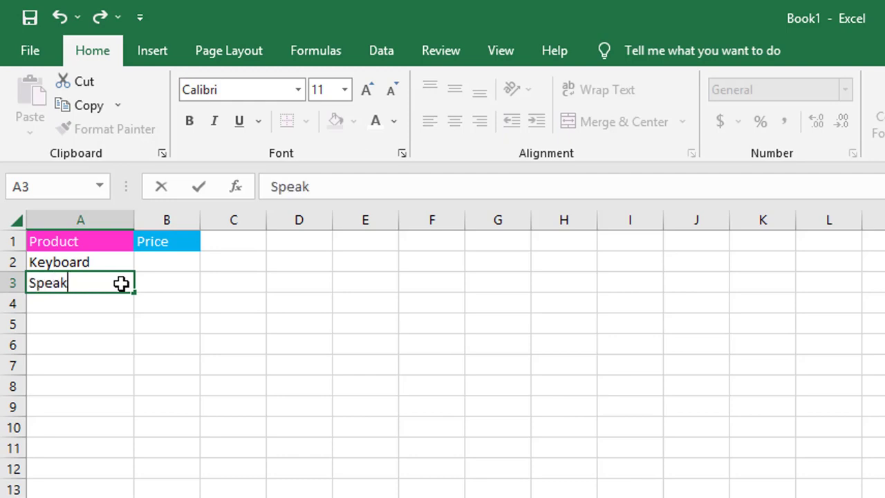
{"action": "type", "text": "er"}
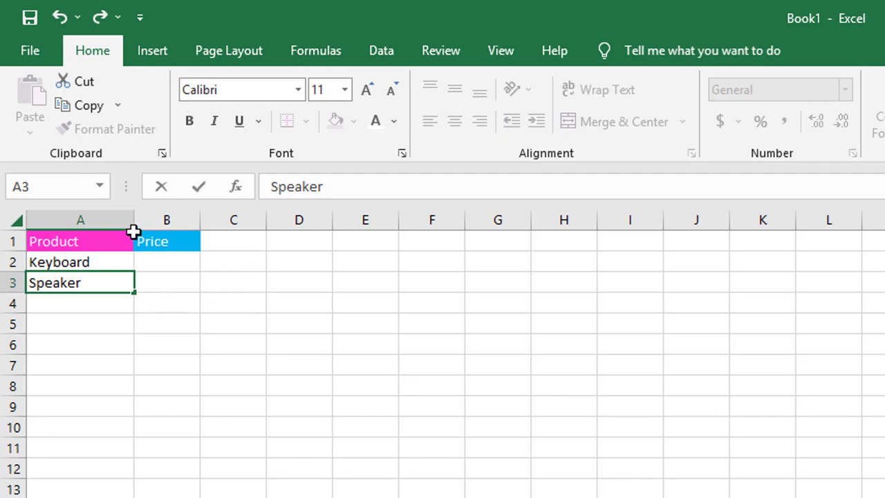
{"action": "left_click", "coordinate": [237, 324]}
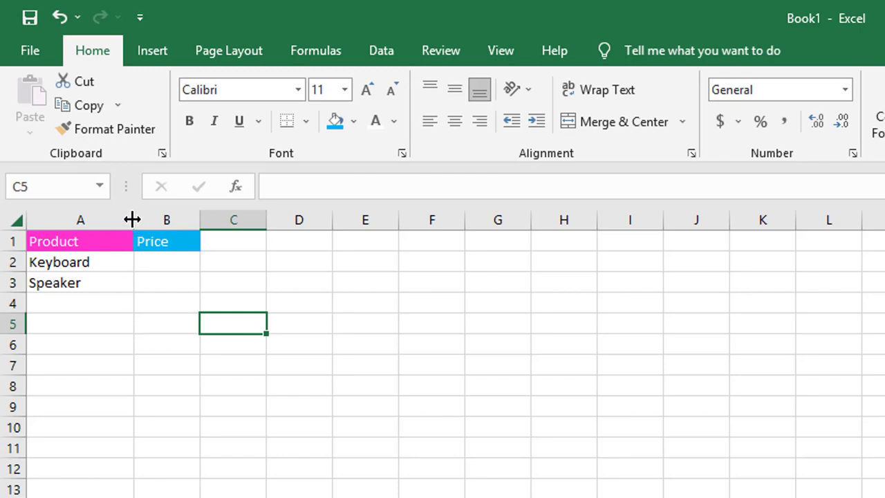
Narrow column A to fit the product names more closely and adjust the height of heading row 1
{"action": "left_click_drag", "start_coordinate": [132, 220], "coordinate": [101, 227]}
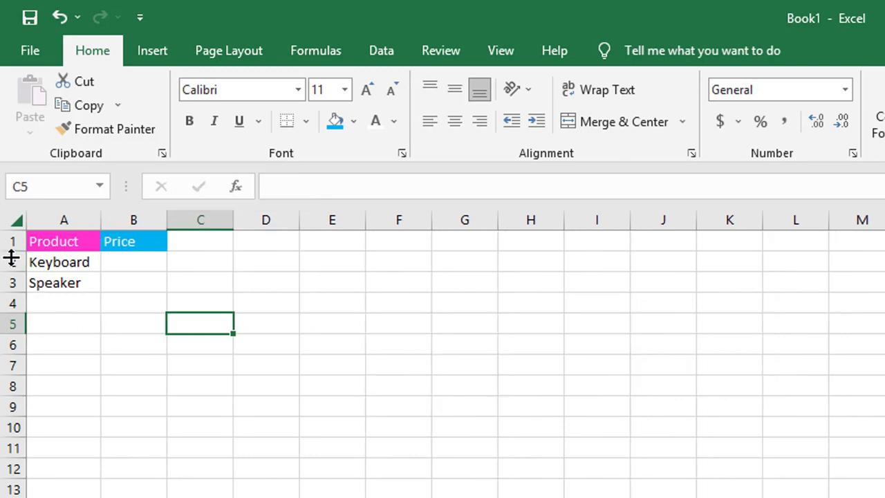
{"action": "left_click_drag", "start_coordinate": [16, 251], "coordinate": [20, 270]}
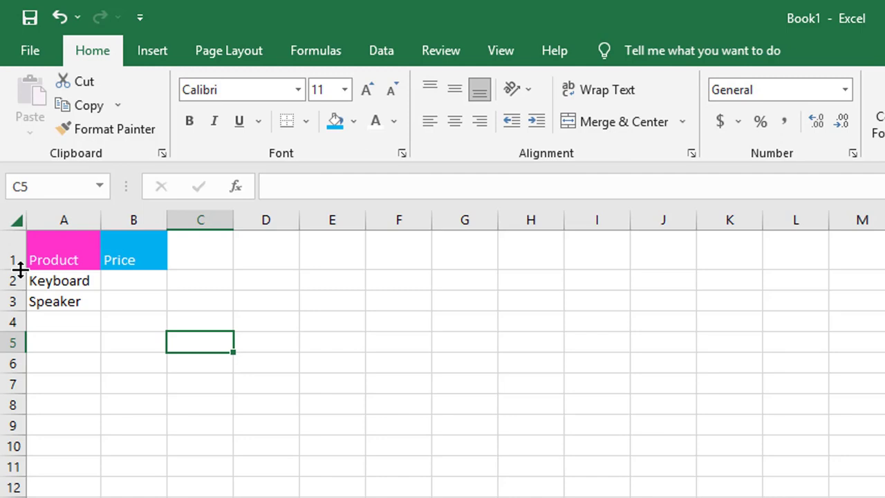
{"action": "left_click_drag", "start_coordinate": [20, 270], "coordinate": [19, 254]}
{"action": "left_click", "coordinate": [242, 281]}
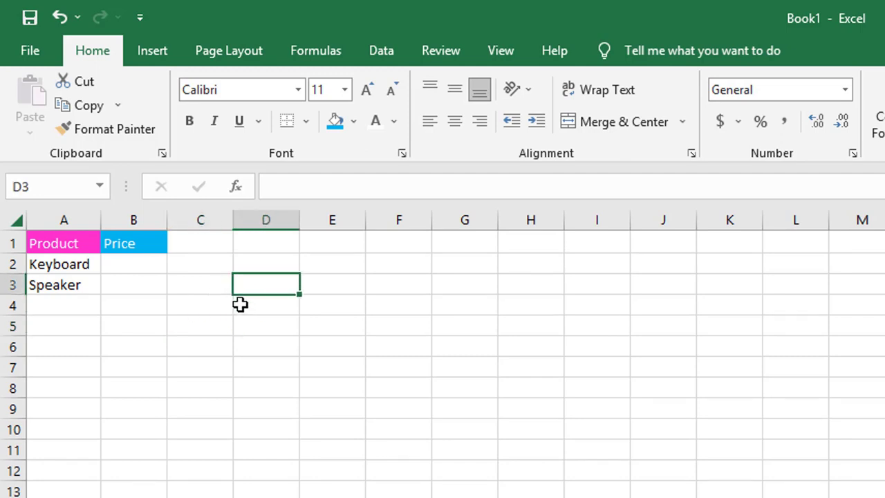
Enter Monitor in cell A4 and Mouse in cell A5 as the remaining products
{"action": "left_click", "coordinate": [72, 309]}
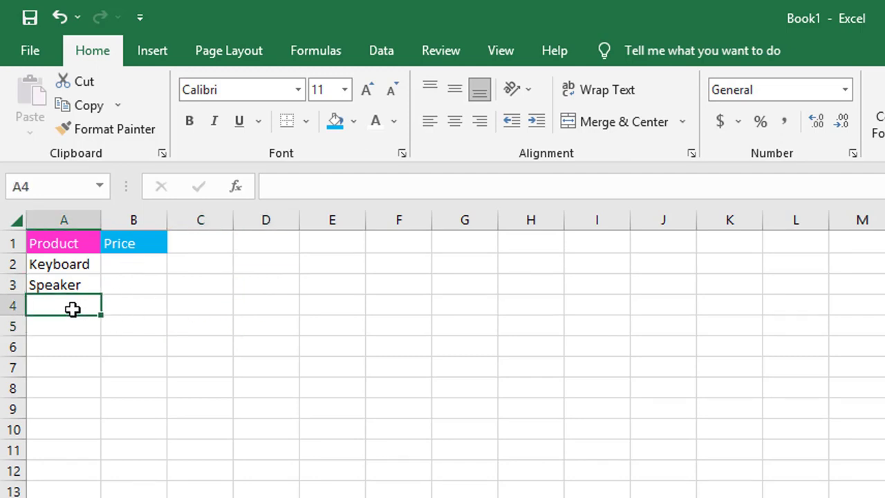
{"action": "type", "text": "Mointer"}
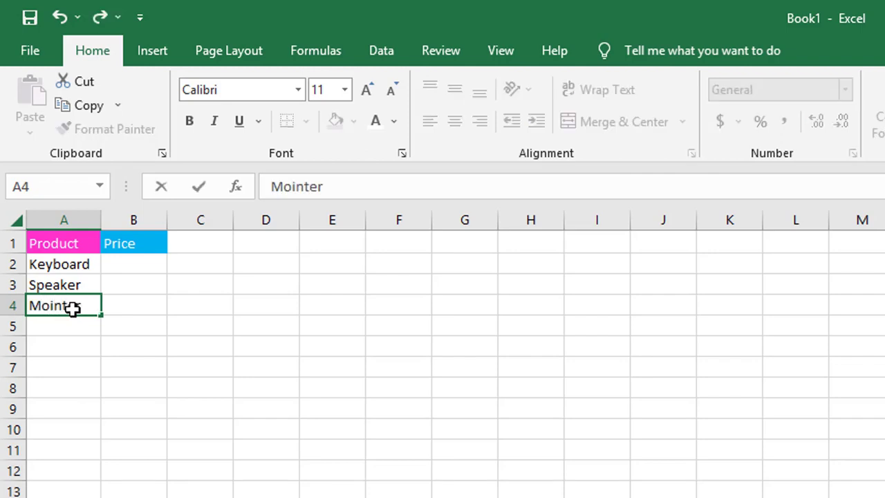
{"action": "key", "text": "BackSpace"}
{"action": "key", "text": "BackSpace"}
{"action": "key", "text": "BackSpace"}
{"action": "key", "text": "BackSpace"}
{"action": "key", "text": "BackSpace"}
{"action": "type", "text": "nitor"}
{"action": "left_click", "coordinate": [80, 324]}
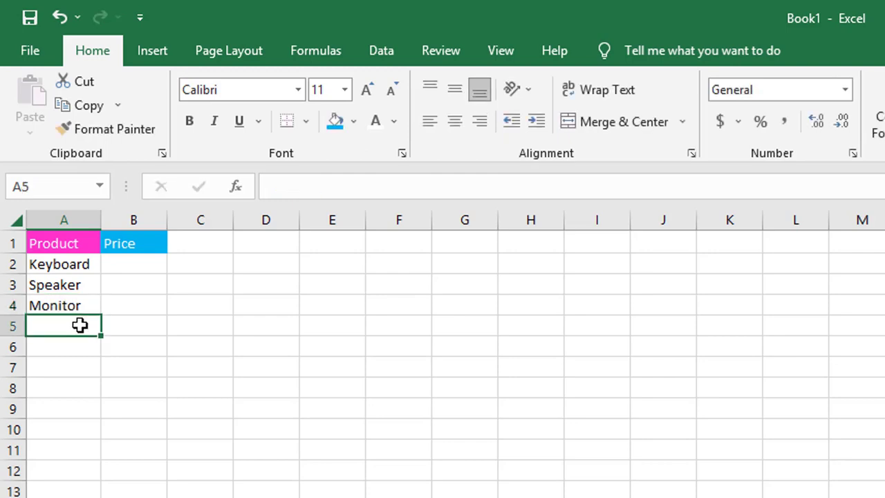
{"action": "type", "text": "Mouse"}
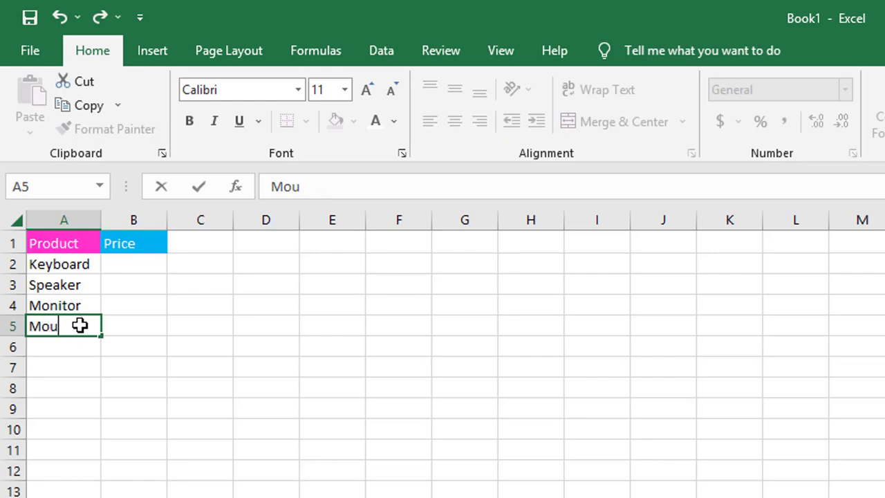
{"action": "left_click", "coordinate": [227, 328]}
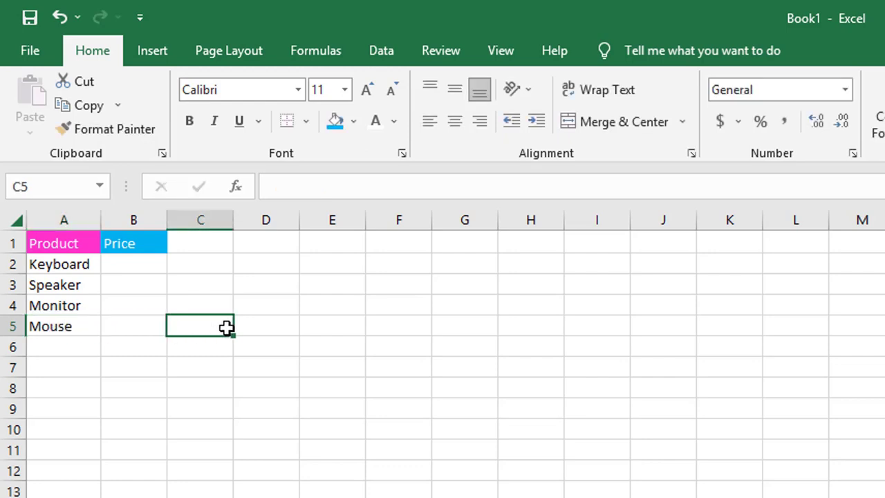
Enter the prices 400, 500, 3500 and 200 in cells B2 to B5
{"action": "left_click", "coordinate": [156, 273]}
{"action": "type", "text": "400"}
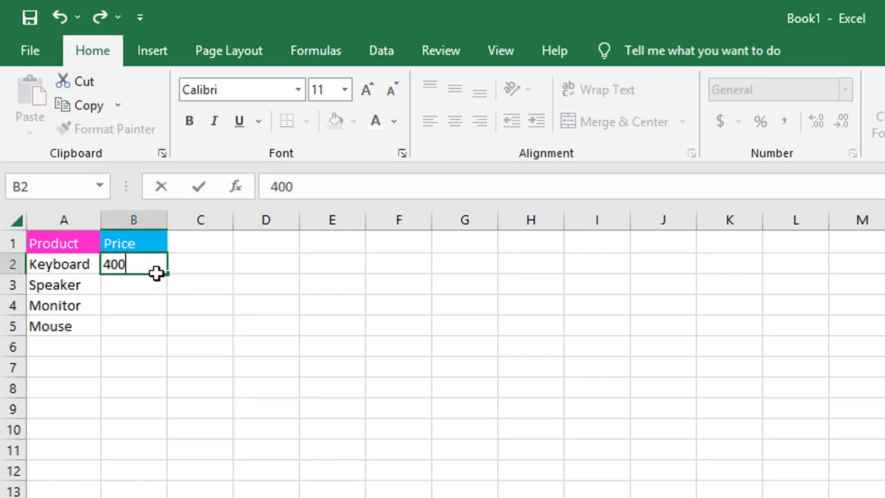
{"action": "left_click", "coordinate": [151, 285]}
{"action": "type", "text": "500"}
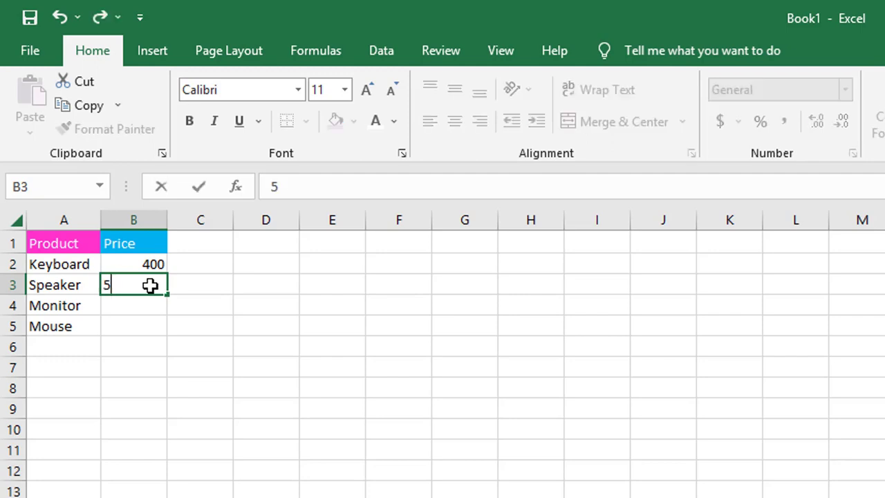
{"action": "left_click", "coordinate": [144, 310]}
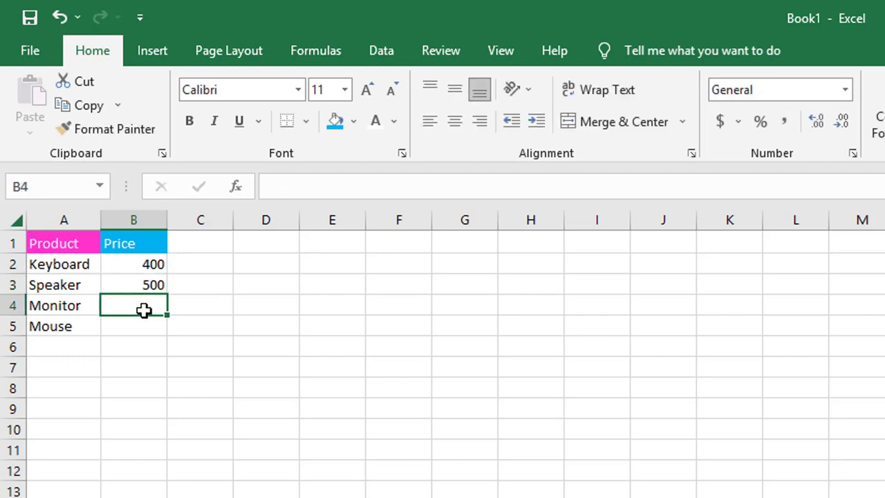
{"action": "type", "text": "3500"}
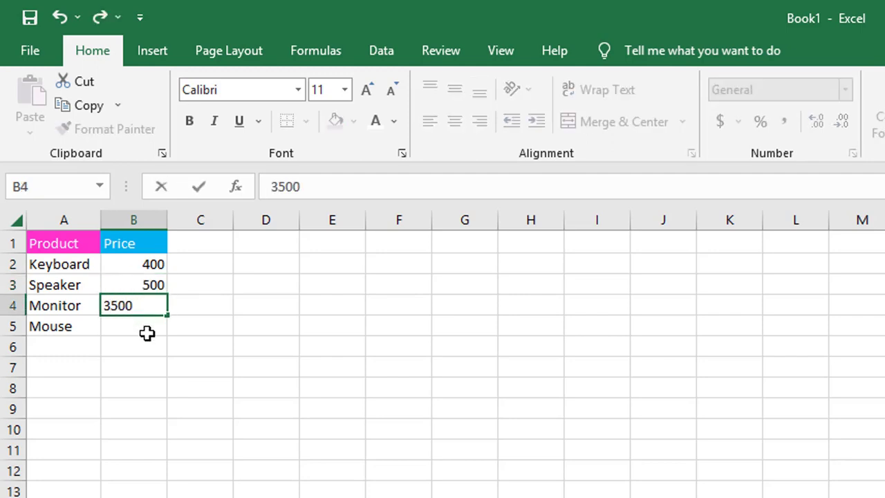
{"action": "left_click", "coordinate": [147, 333]}
{"action": "type", "text": "200"}
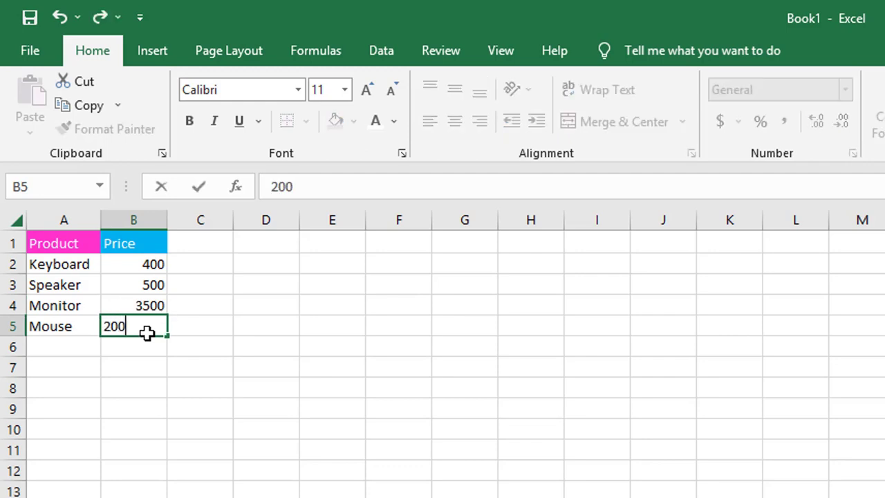
{"action": "left_click", "coordinate": [203, 350]}
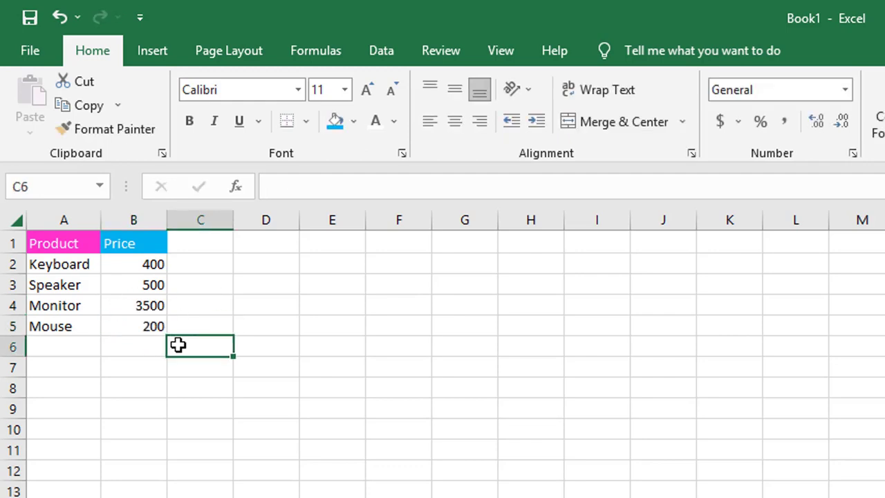
Enter the label Total in cell A6 below the product list
{"action": "left_click", "coordinate": [43, 350]}
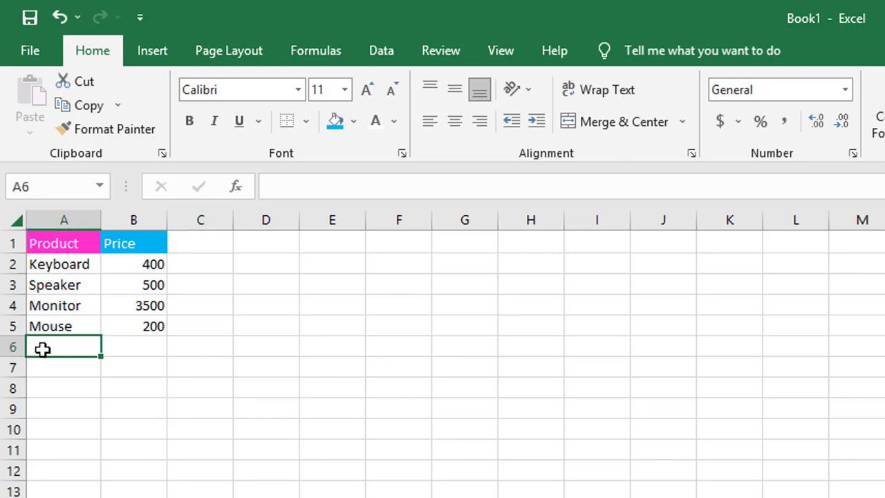
{"action": "type", "text": "Total"}
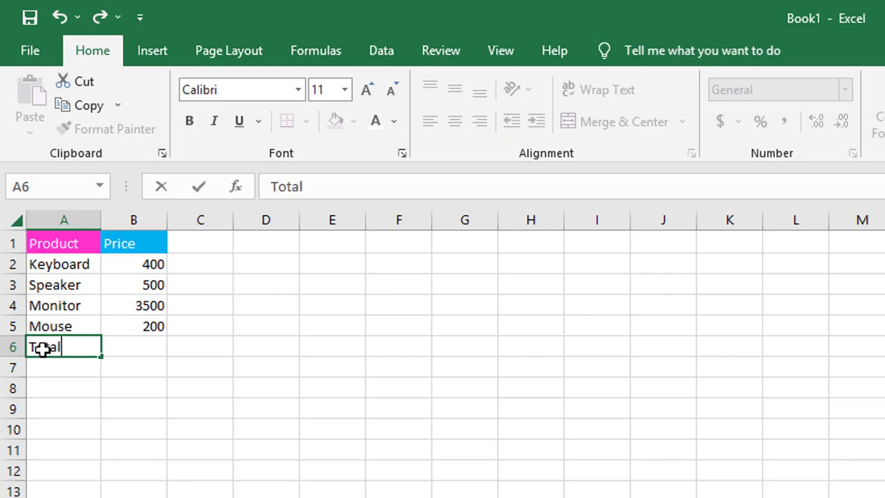
{"action": "left_click", "coordinate": [346, 432]}
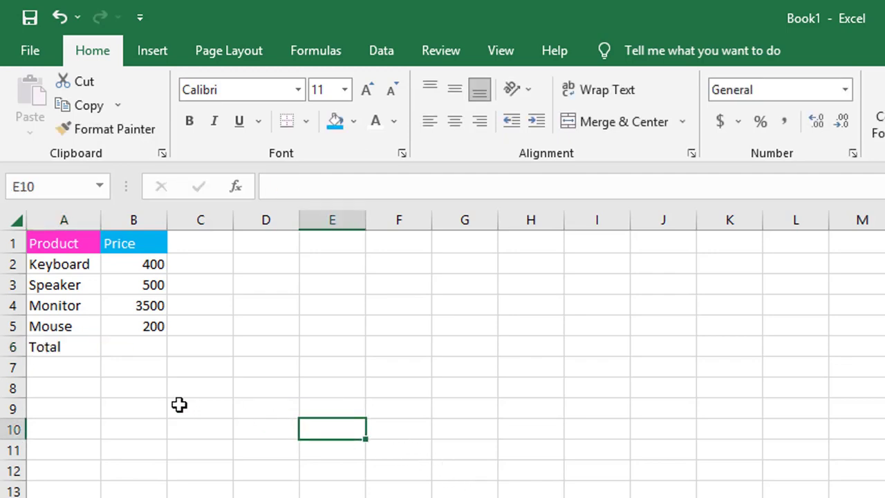
Make the Total label in cell A6 bold
{"action": "left_click", "coordinate": [74, 349]}
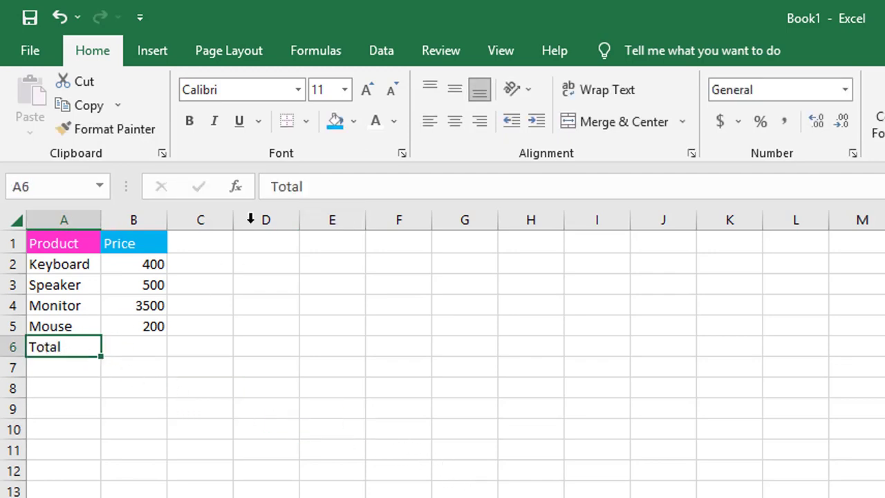
{"action": "left_click", "coordinate": [108, 388]}
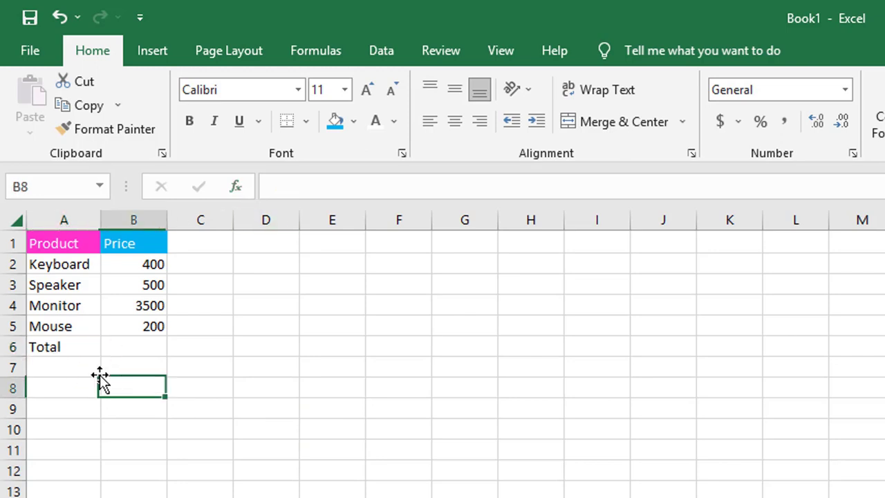
{"action": "left_click", "coordinate": [69, 347]}
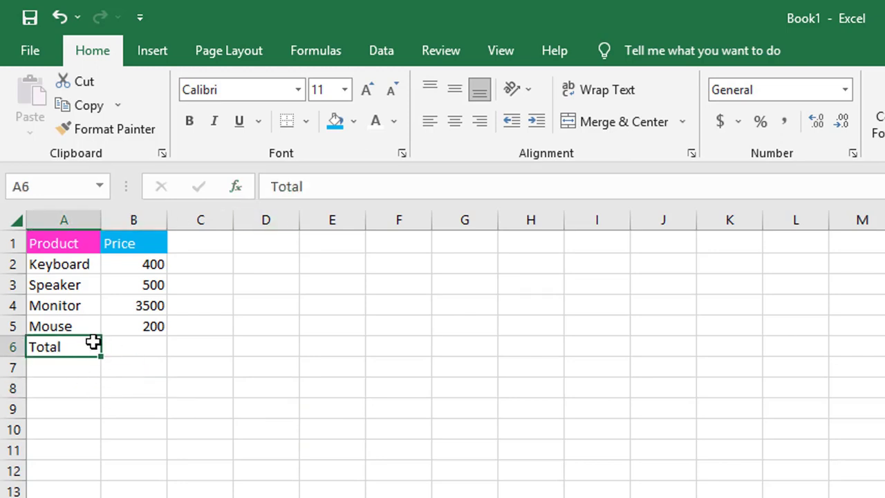
{"action": "left_click", "coordinate": [193, 128]}
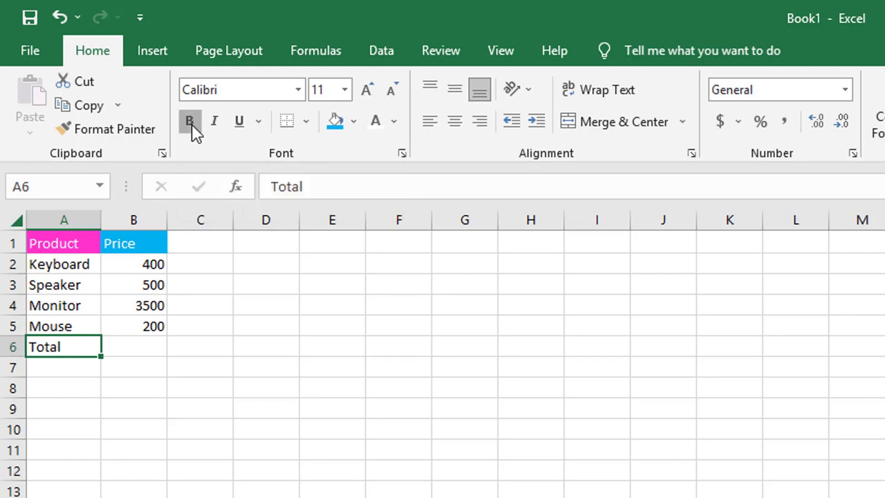
{"action": "left_click", "coordinate": [191, 338]}
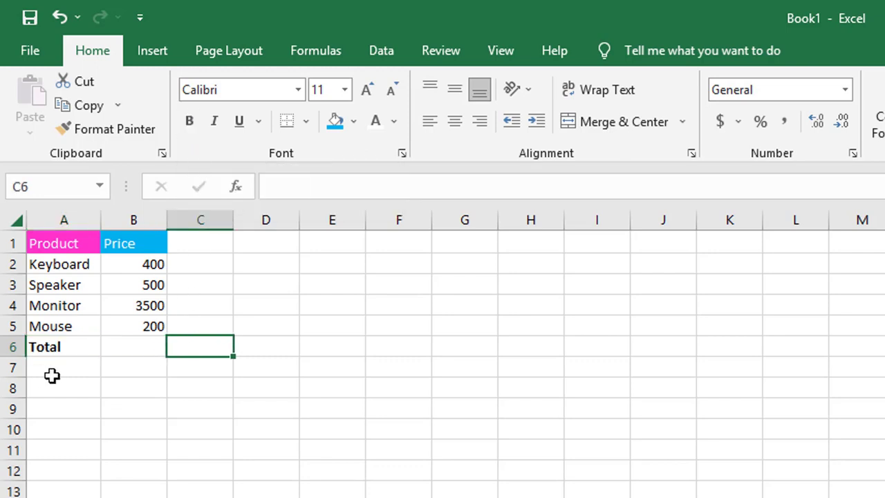
Add up the four prices in cell B6 with the formula =B2+B3+B4+B5
{"action": "left_click", "coordinate": [143, 347]}
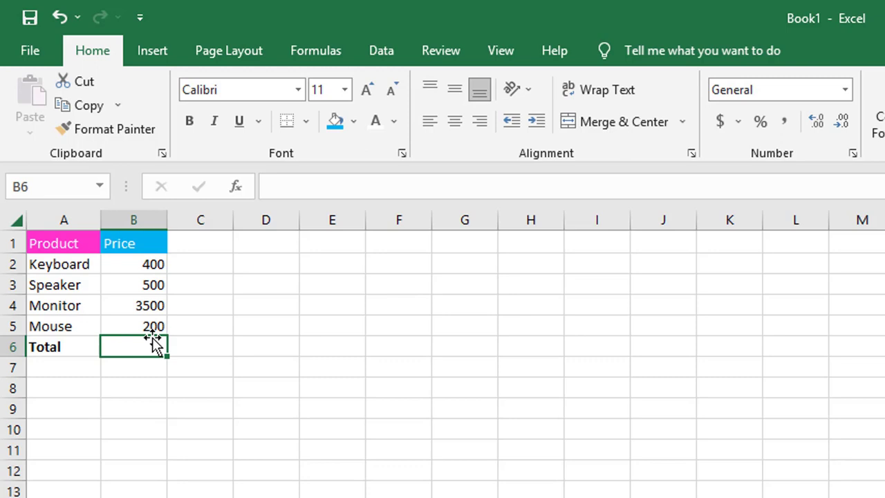
{"action": "type", "text": "="}
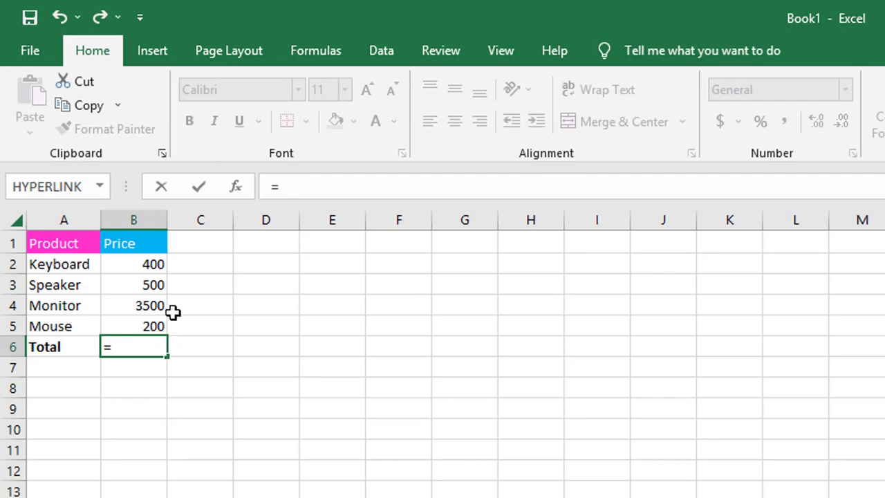
{"action": "left_click", "coordinate": [150, 267]}
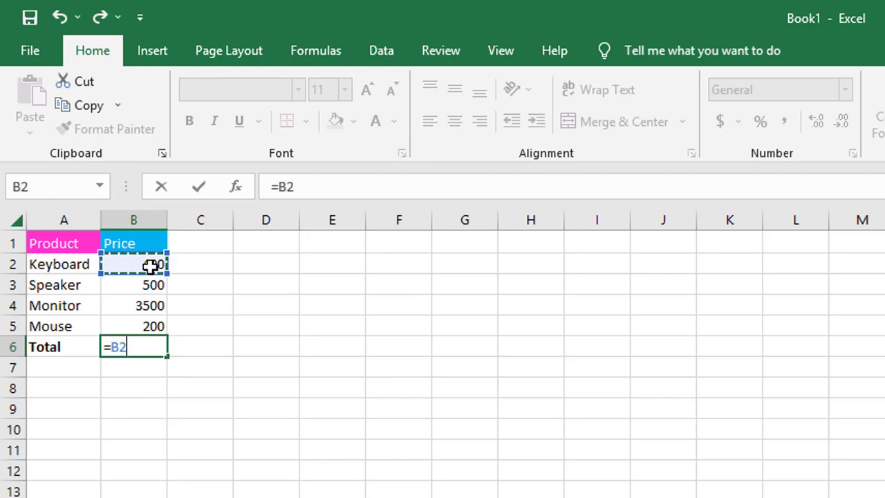
{"action": "type", "text": "+"}
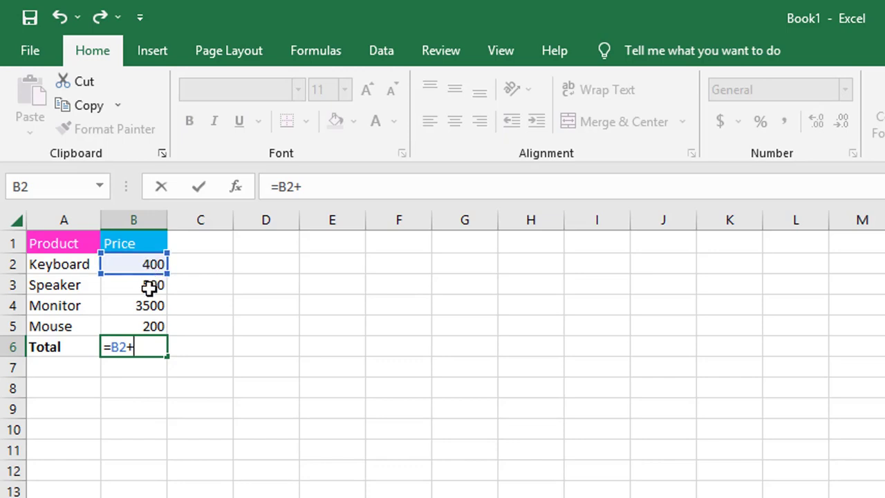
{"action": "left_click", "coordinate": [150, 287]}
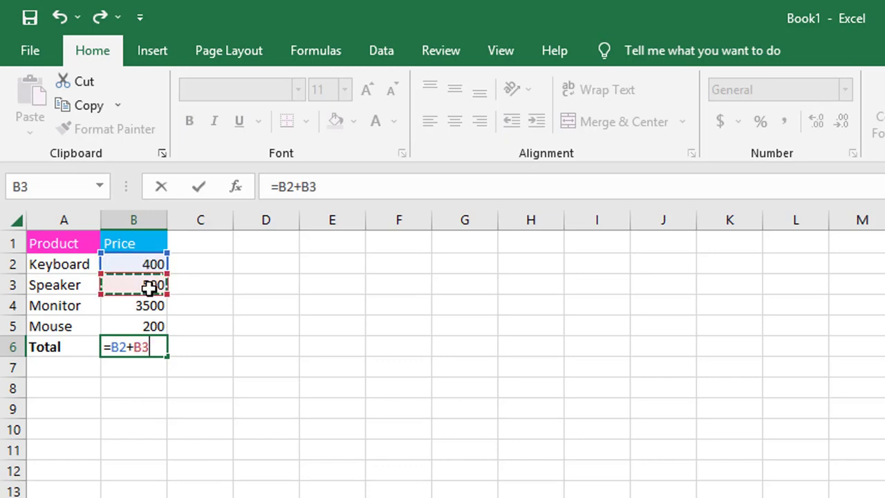
{"action": "type", "text": "+"}
{"action": "left_click", "coordinate": [148, 306]}
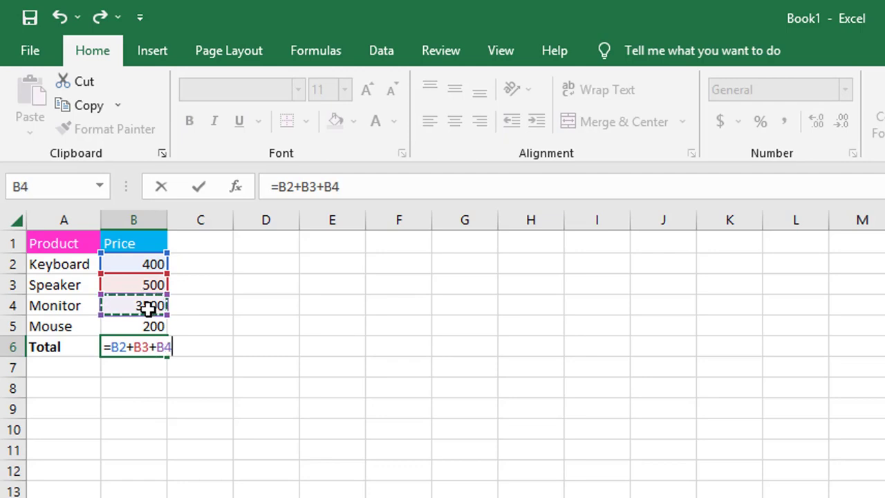
{"action": "type", "text": "+"}
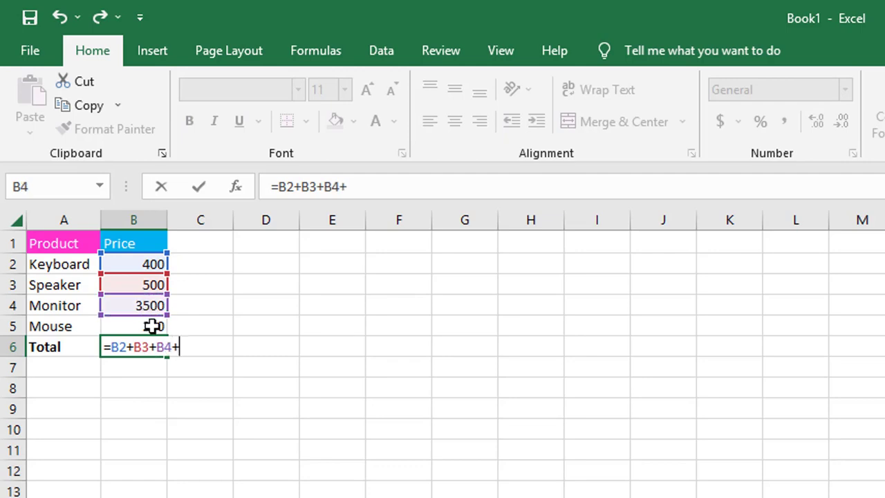
{"action": "left_click", "coordinate": [152, 326]}
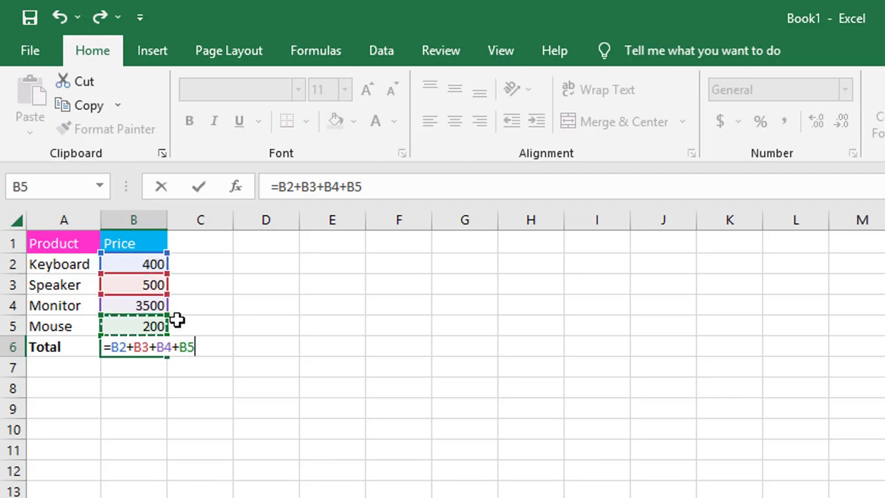
{"action": "key", "text": "Return"}
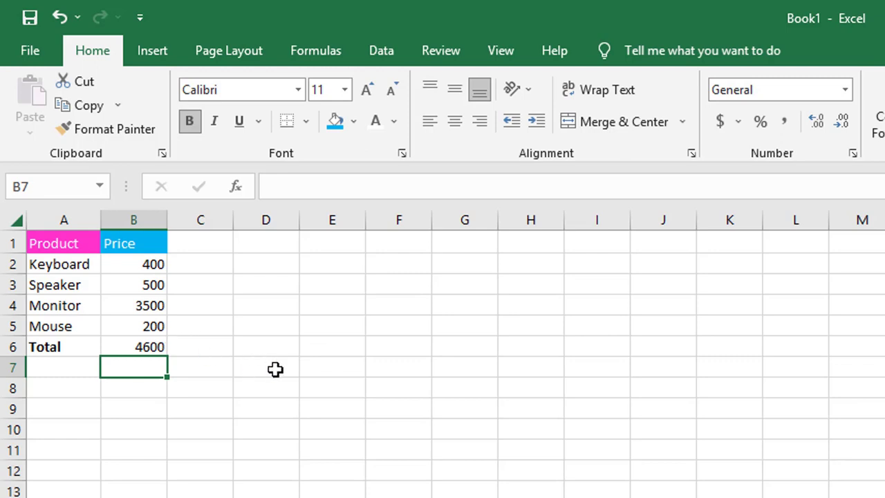
Delete the addition formula from cell B6
{"action": "left_click", "coordinate": [149, 348]}
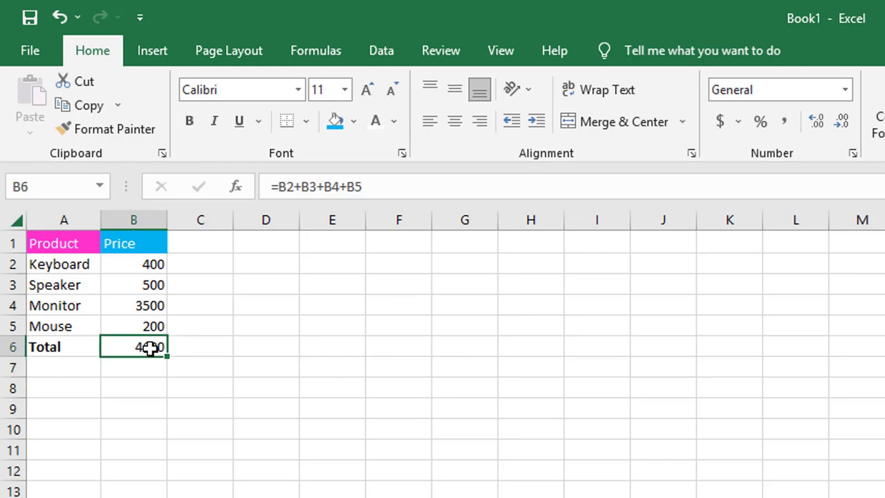
{"action": "key", "text": "Delete"}
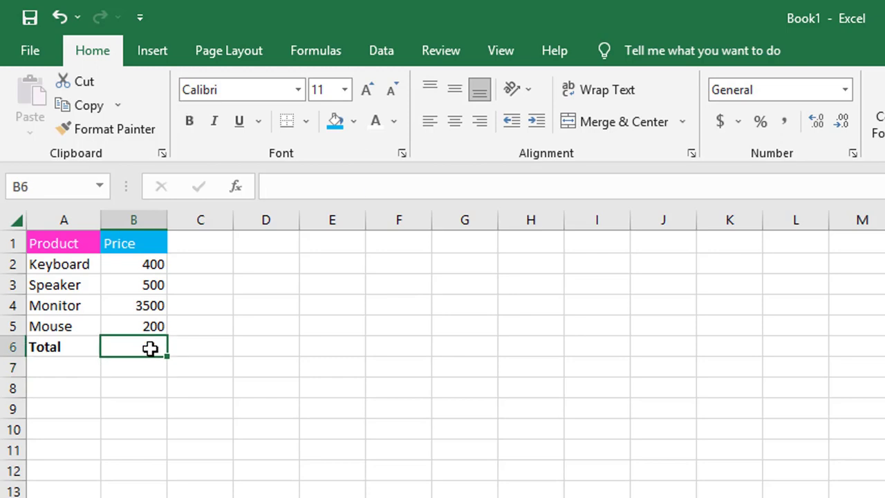
{"action": "left_click", "coordinate": [478, 413]}
Total the four prices in cell B6 with the formula =SUM(B2:B5)
{"action": "left_click", "coordinate": [144, 346]}
{"action": "type", "text": "="}
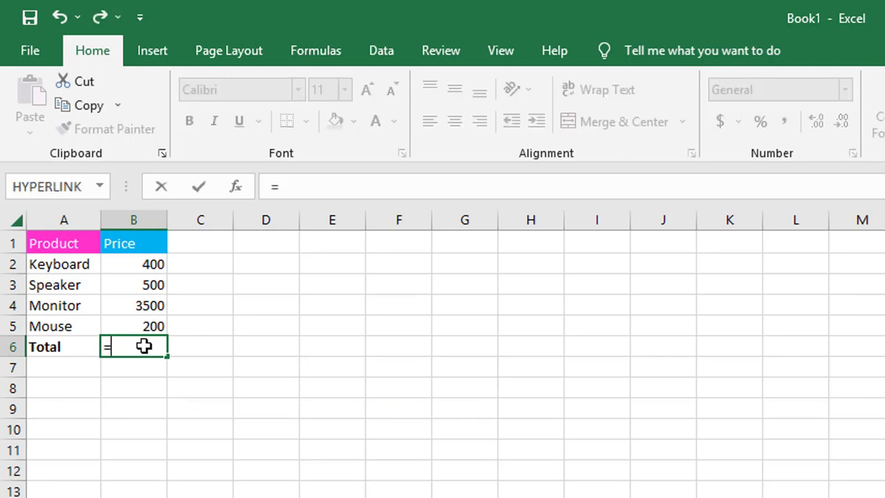
{"action": "type", "text": "sum"}
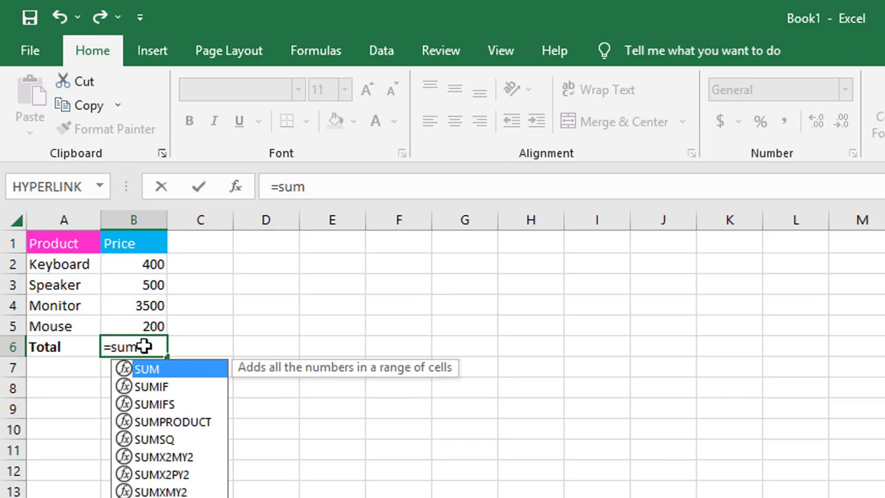
{"action": "type", "text": "("}
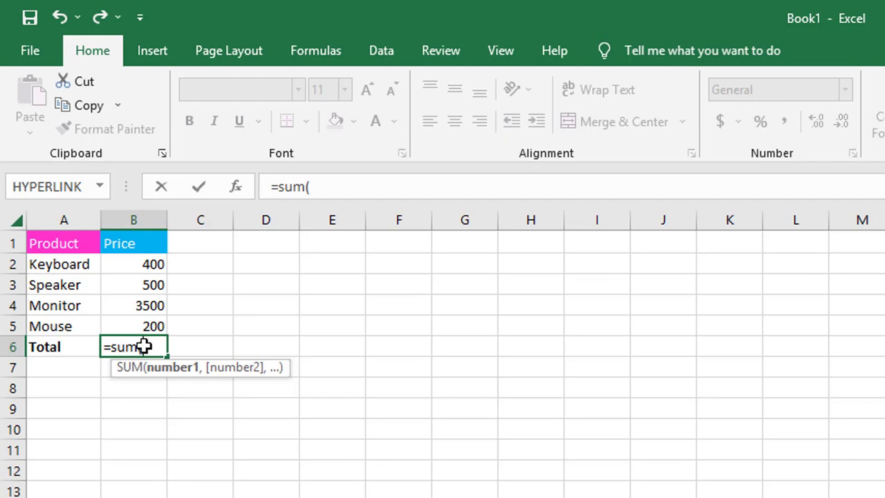
{"action": "left_click", "coordinate": [140, 263]}
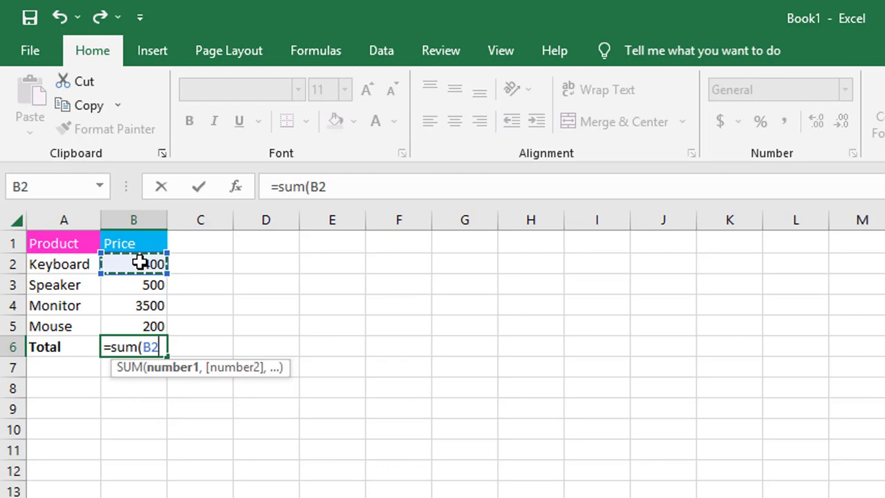
{"action": "left_click_drag", "start_coordinate": [140, 262], "coordinate": [146, 320]}
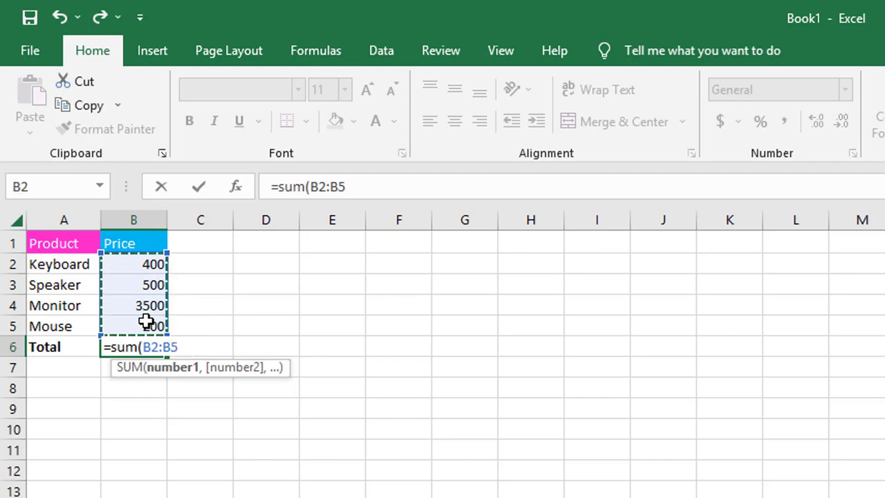
{"action": "type", "text": ")"}
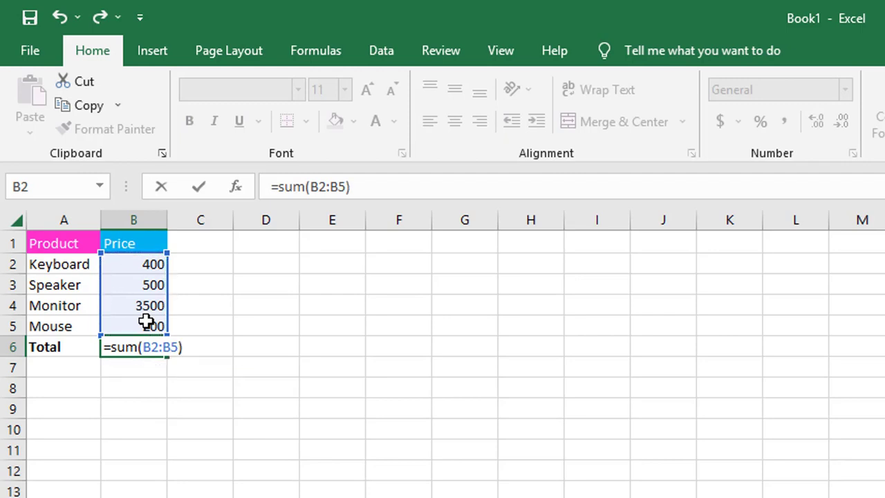
{"action": "key", "text": "Return"}
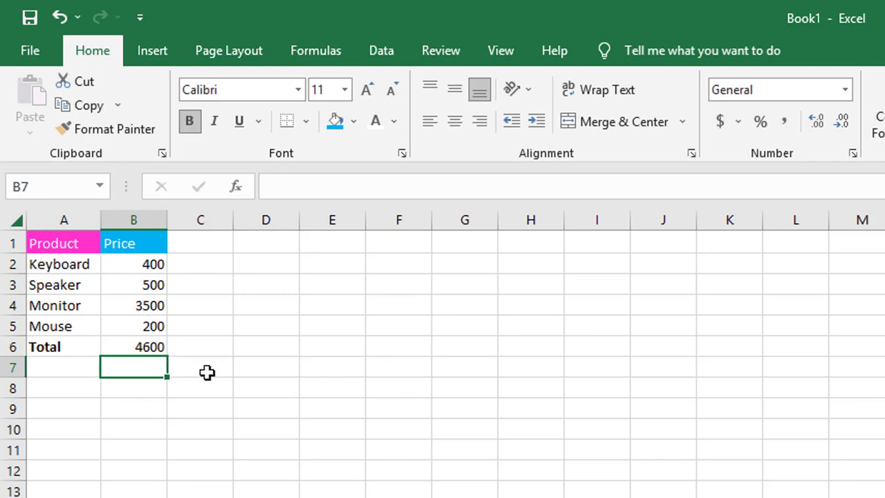
Delete the SUM formula from cell B6
{"action": "left_click", "coordinate": [152, 350]}
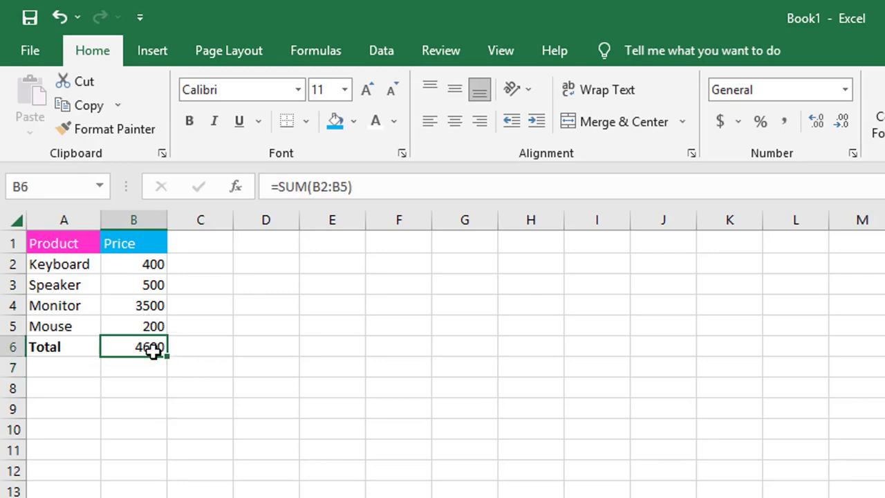
{"action": "key", "text": "Delete"}
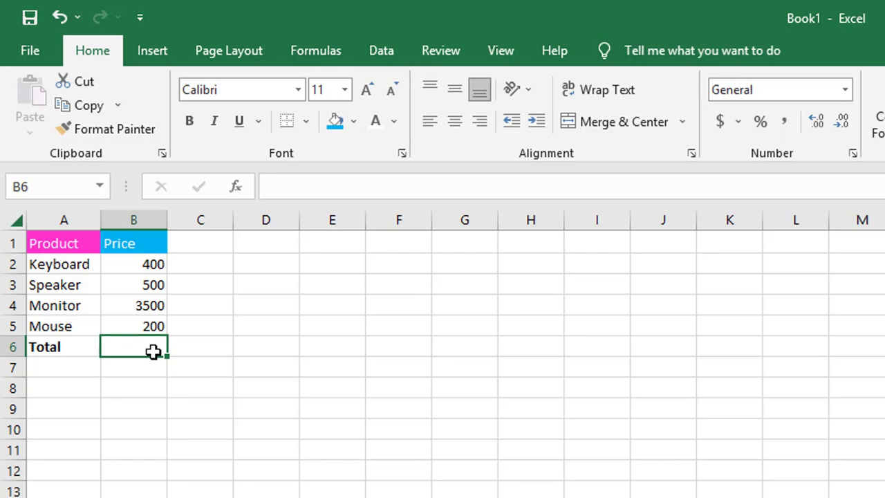
{"action": "type", "text": "=sum"}
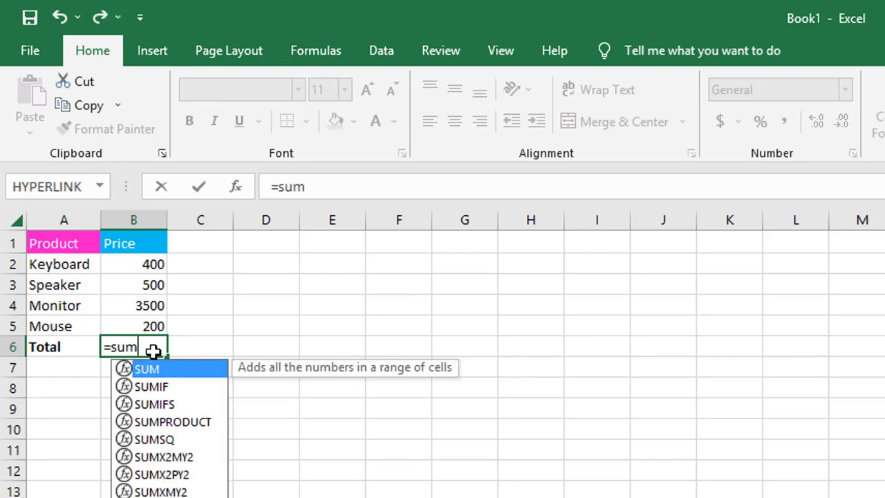
{"action": "left_click", "coordinate": [152, 263]}
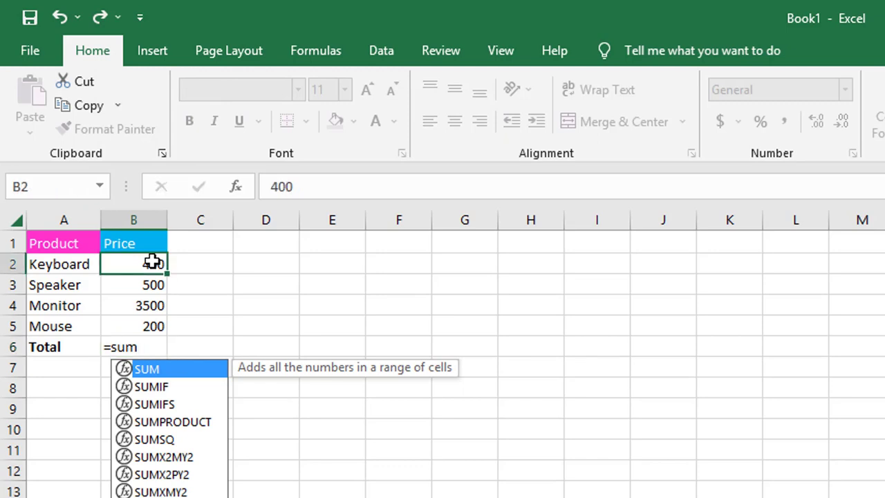
{"action": "left_click", "coordinate": [158, 347]}
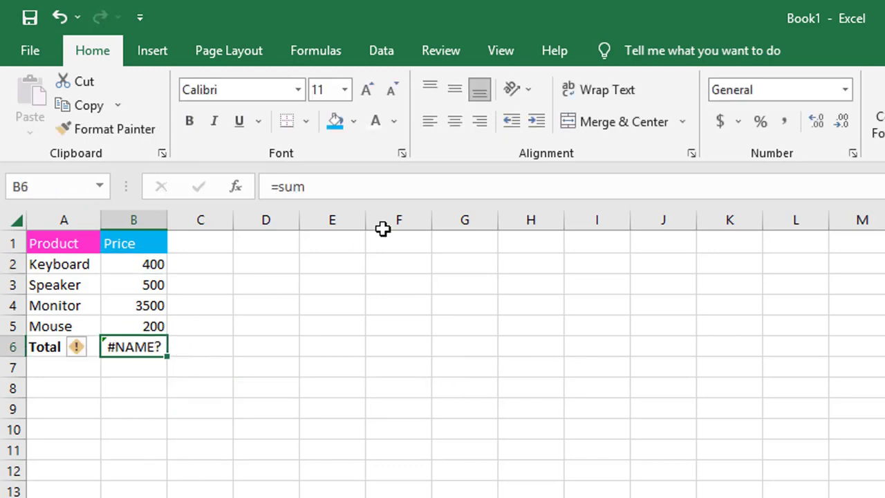
{"action": "left_click_drag", "start_coordinate": [336, 202], "coordinate": [273, 198]}
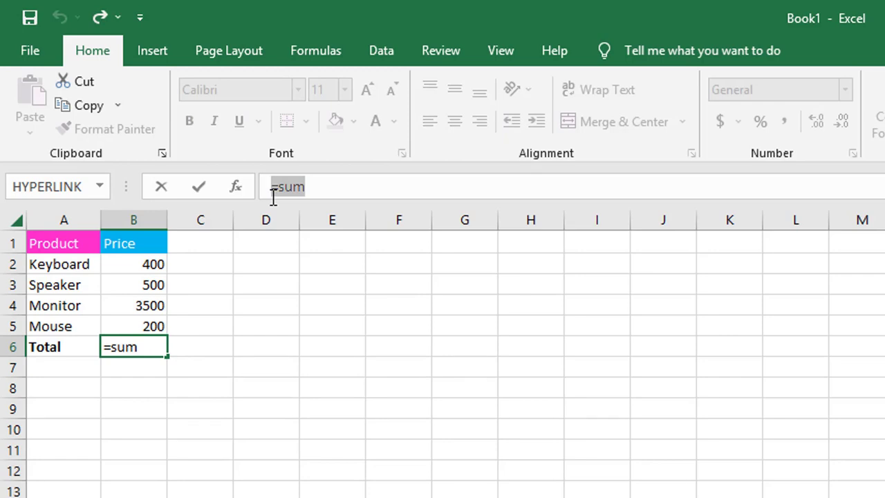
{"action": "key", "text": "BackSpace"}
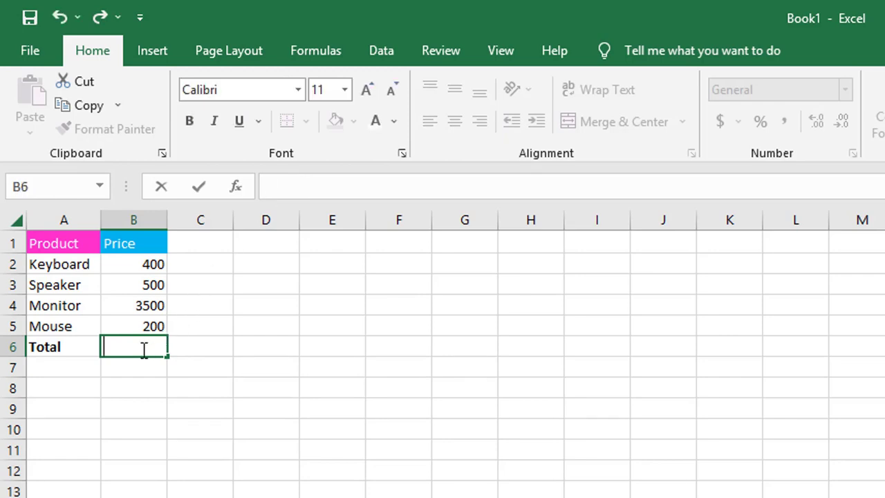
Enter the formula =SUM(B2:B5) in cell B6 to total the prices of the four products
{"action": "type", "text": "=su"}
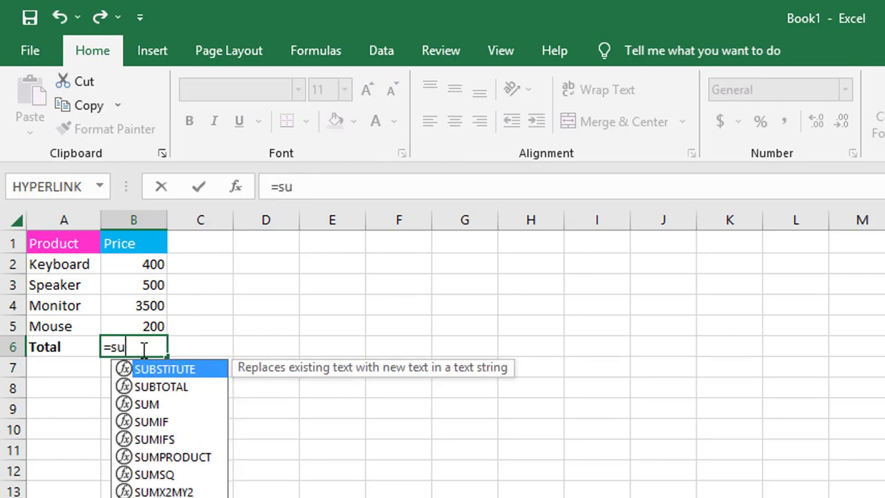
{"action": "type", "text": "m("}
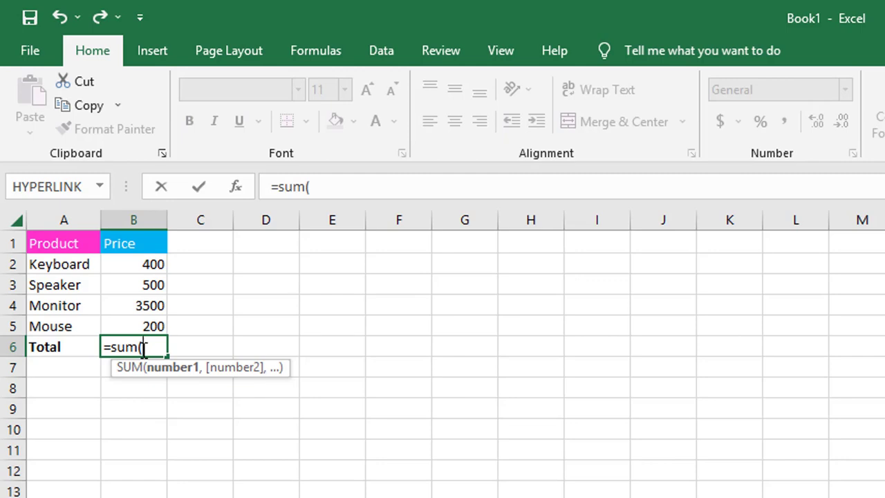
{"action": "left_click", "coordinate": [151, 264]}
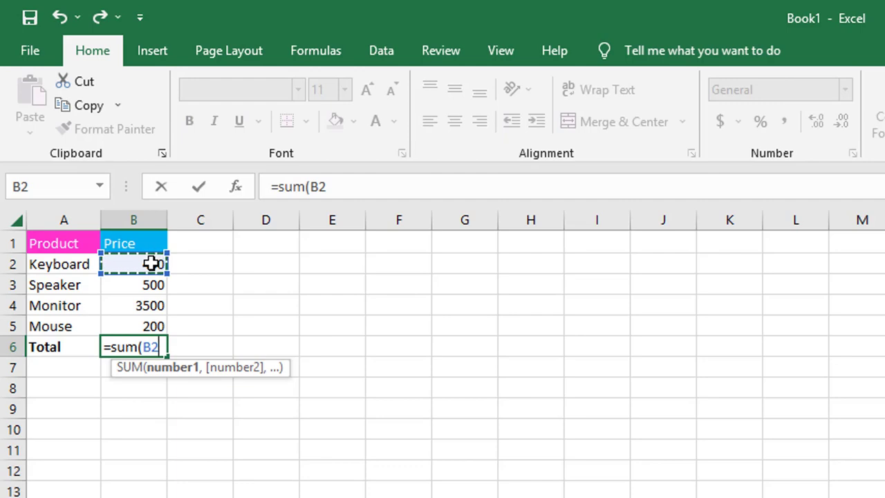
{"action": "left_click_drag", "start_coordinate": [151, 263], "coordinate": [148, 328]}
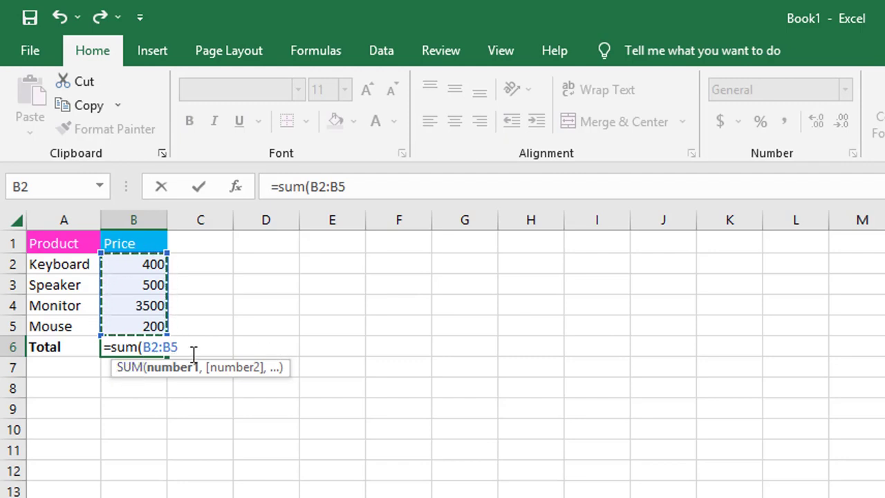
{"action": "type", "text": ")"}
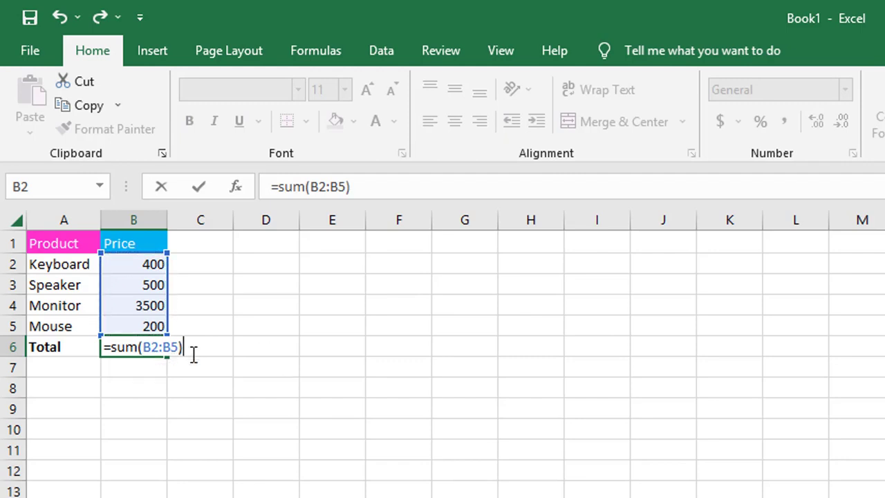
{"action": "key", "text": "Return"}
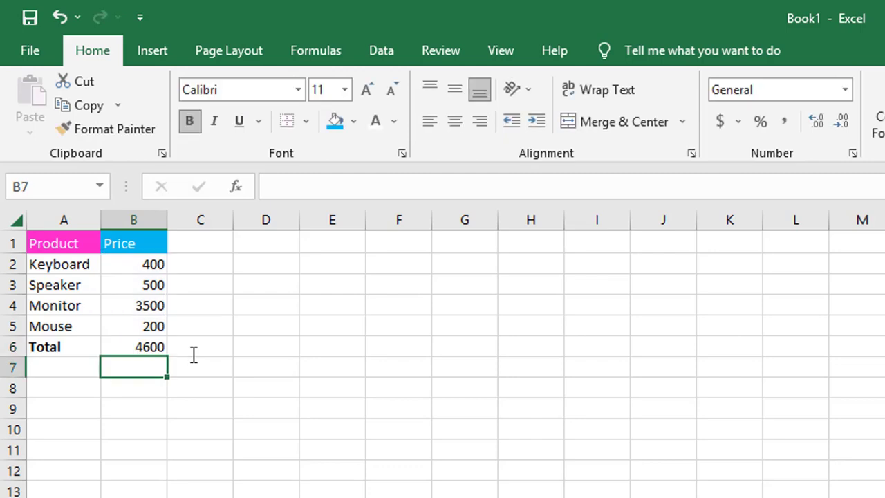
Fill the total row, cells A6:B6, with the standard green colour
{"action": "left_click", "coordinate": [73, 347]}
{"action": "left_click", "coordinate": [138, 348]}
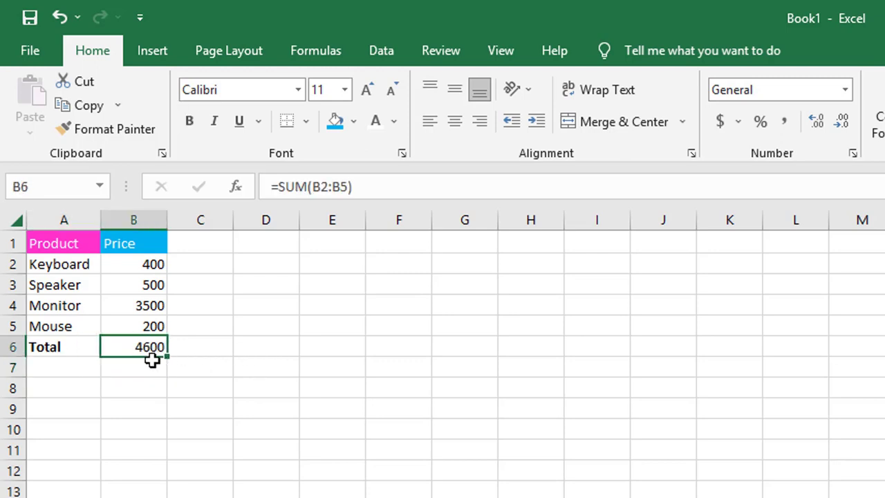
{"action": "left_click_drag", "start_coordinate": [62, 345], "coordinate": [142, 347]}
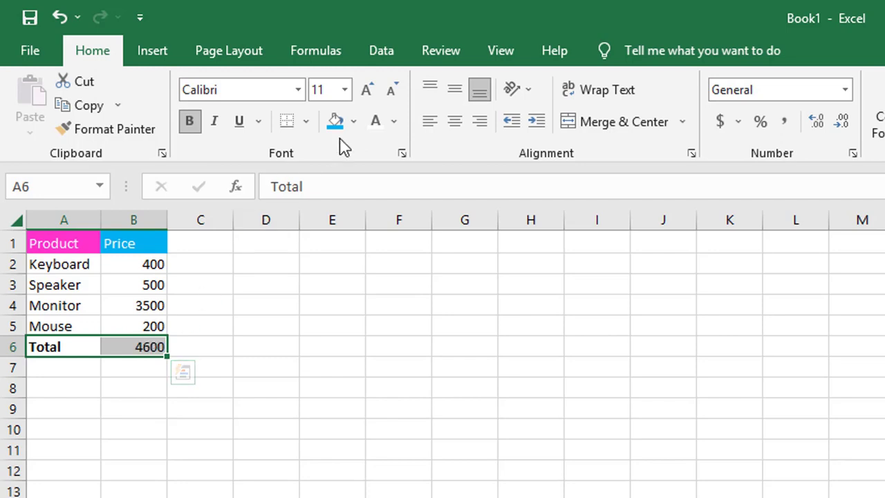
{"action": "left_click", "coordinate": [353, 123]}
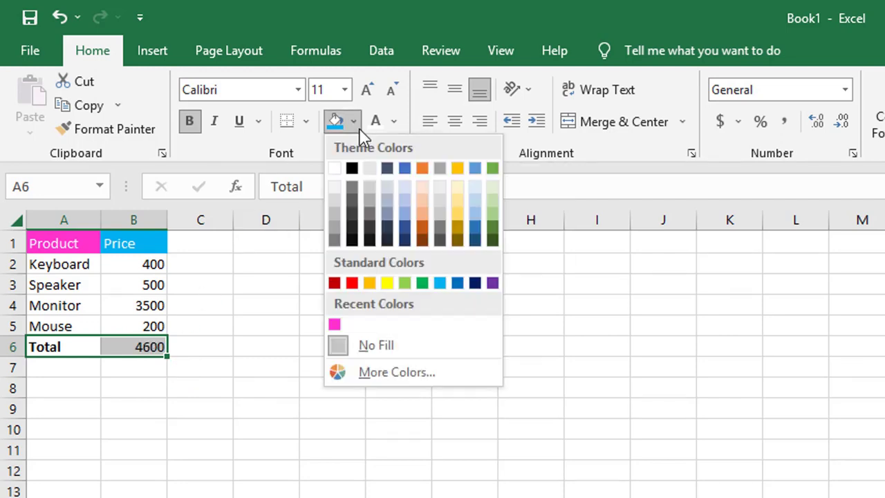
{"action": "left_click", "coordinate": [421, 282]}
{"action": "left_click", "coordinate": [422, 358]}
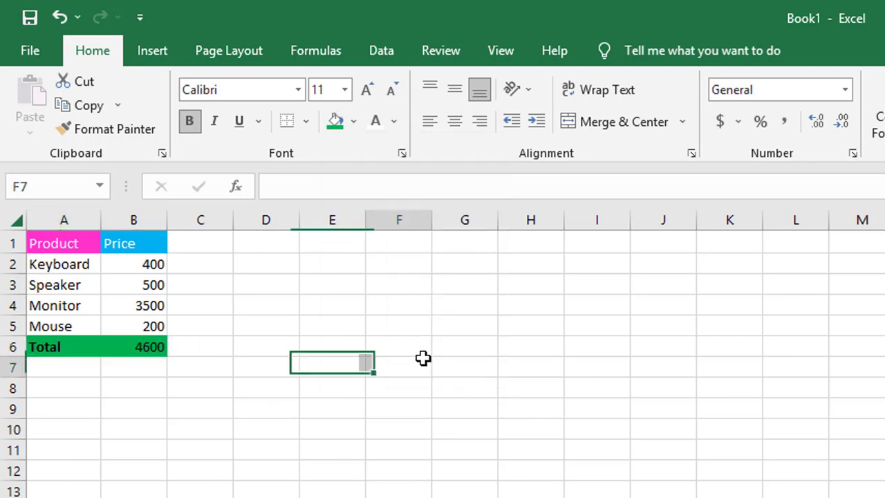
Change the font colour of the total row, cells A6:B6, to white
{"action": "left_click_drag", "start_coordinate": [39, 349], "coordinate": [139, 349]}
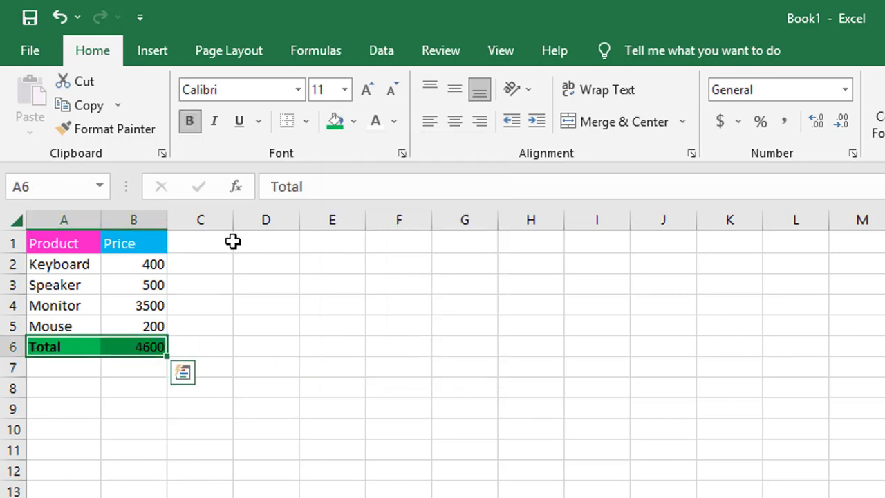
{"action": "left_click", "coordinate": [375, 121]}
{"action": "left_click", "coordinate": [376, 343]}
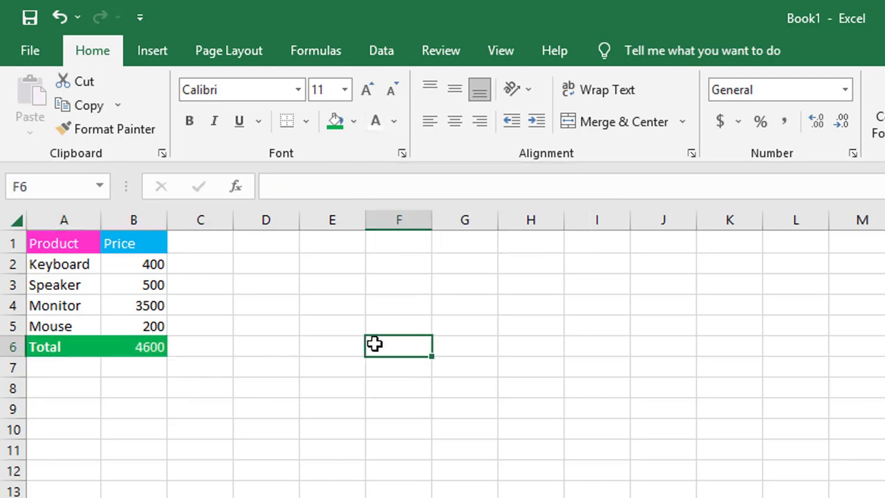
{"action": "left_click", "coordinate": [148, 347]}
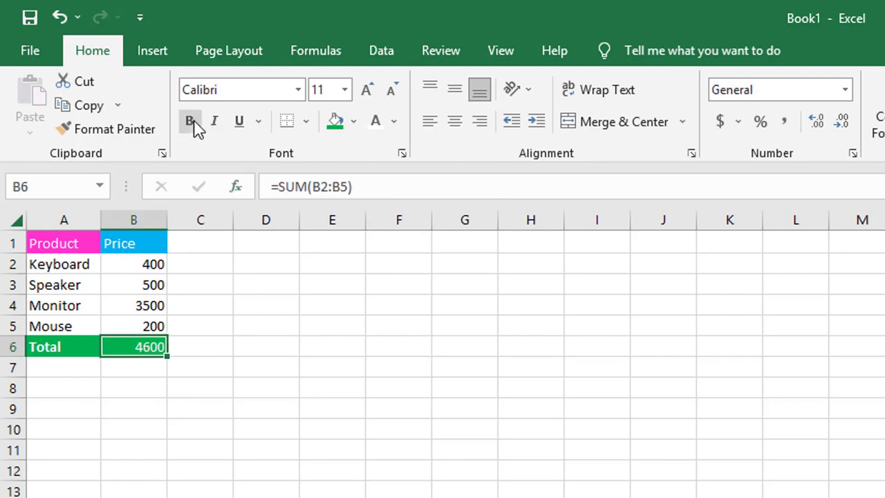
{"action": "left_click", "coordinate": [318, 390]}
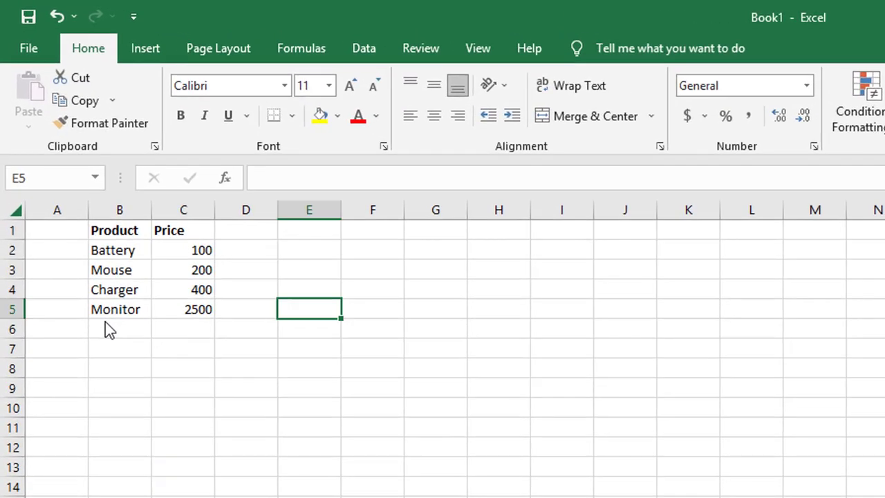
Enter the label Total in cell B6 below the Battery, Mouse, Charger and Monitor list
{"action": "left_click", "coordinate": [73, 183]}
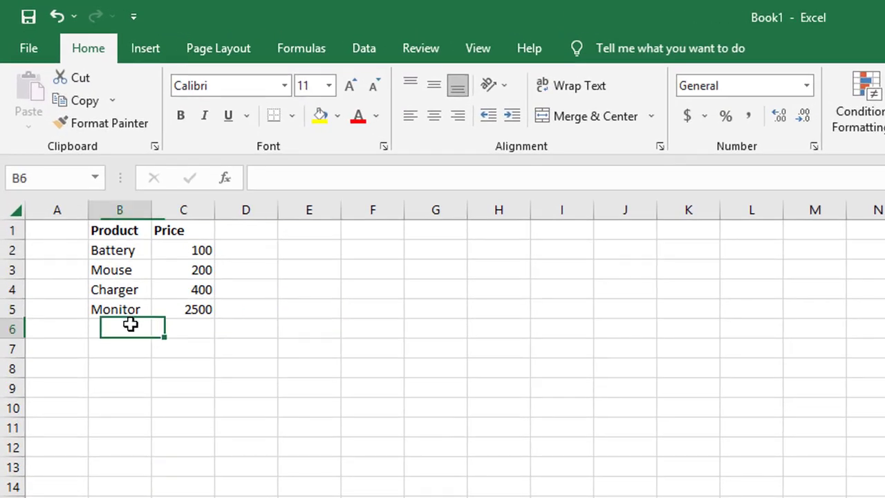
{"action": "type", "text": "Toal"}
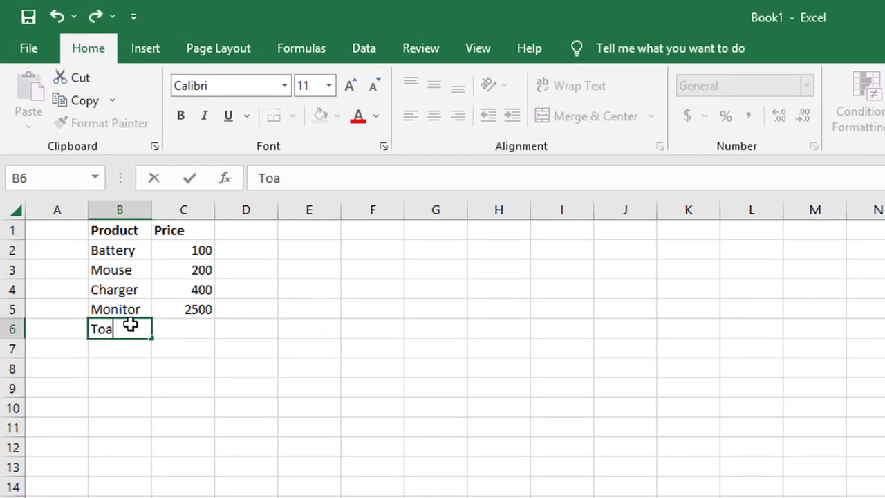
{"action": "key", "text": "BackSpace"}
{"action": "key", "text": "BackSpace"}
{"action": "key", "text": "BackSpace"}
{"action": "type", "text": "otal"}
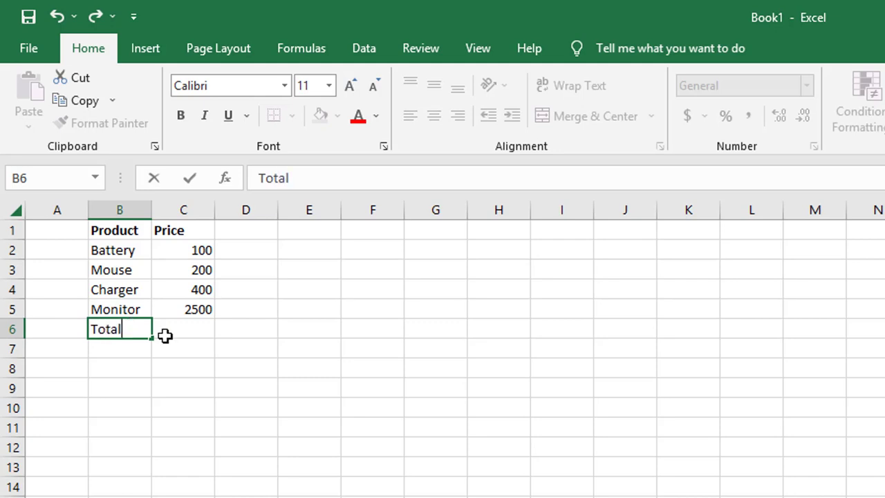
Make the Total label in cell B6 bold
{"action": "left_click", "coordinate": [181, 117]}
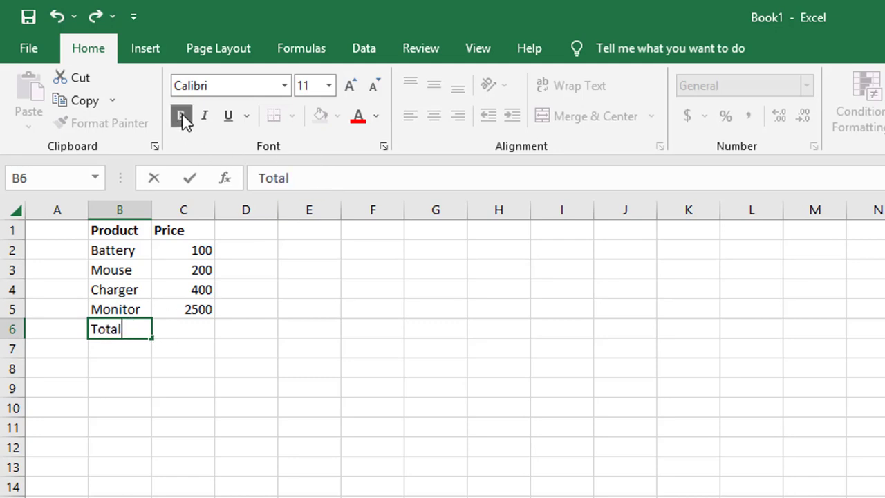
{"action": "left_click", "coordinate": [182, 367]}
{"action": "left_click", "coordinate": [130, 332]}
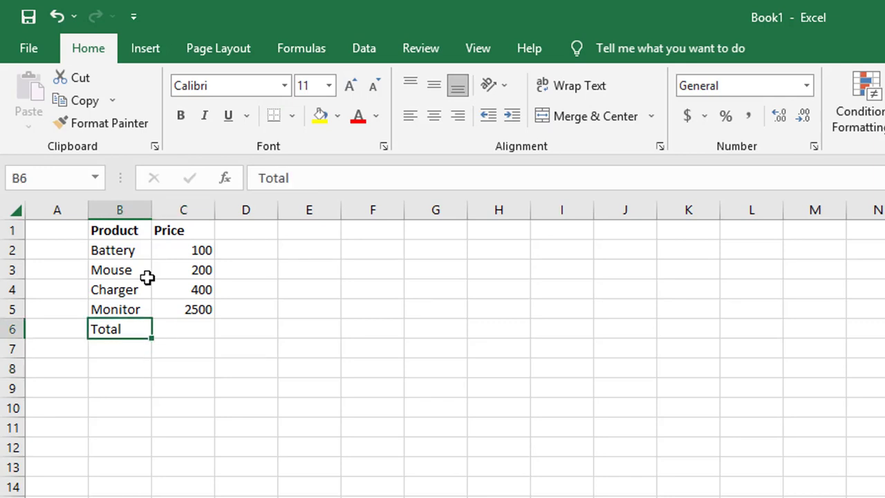
{"action": "left_click", "coordinate": [182, 118]}
Total the four product prices in cell C6 with the formula =sum(C2:C5)
{"action": "left_click", "coordinate": [205, 330]}
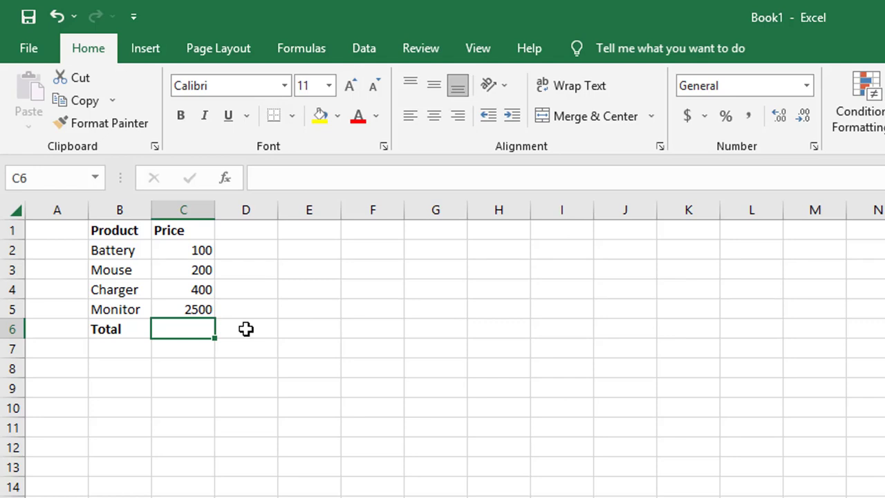
{"action": "type", "text": "=s"}
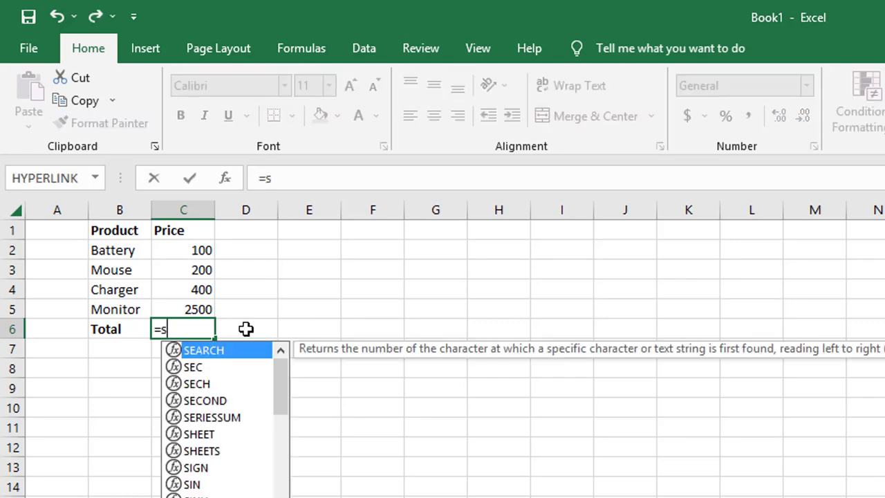
{"action": "type", "text": "um("}
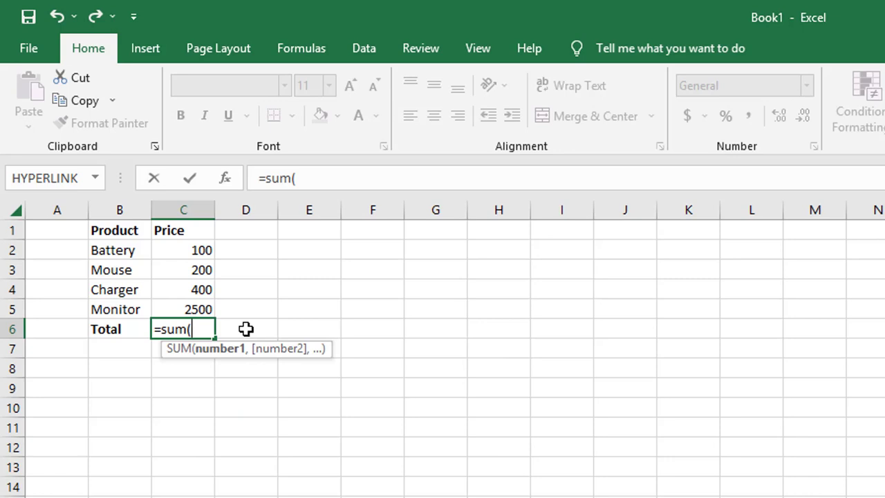
{"action": "type", "text": "C@"}
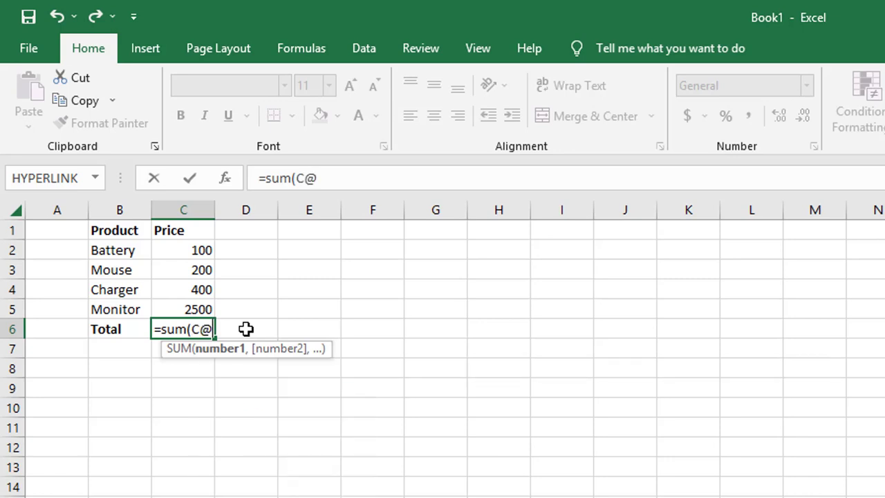
{"action": "key", "text": "BackSpace"}
{"action": "type", "text": "2"}
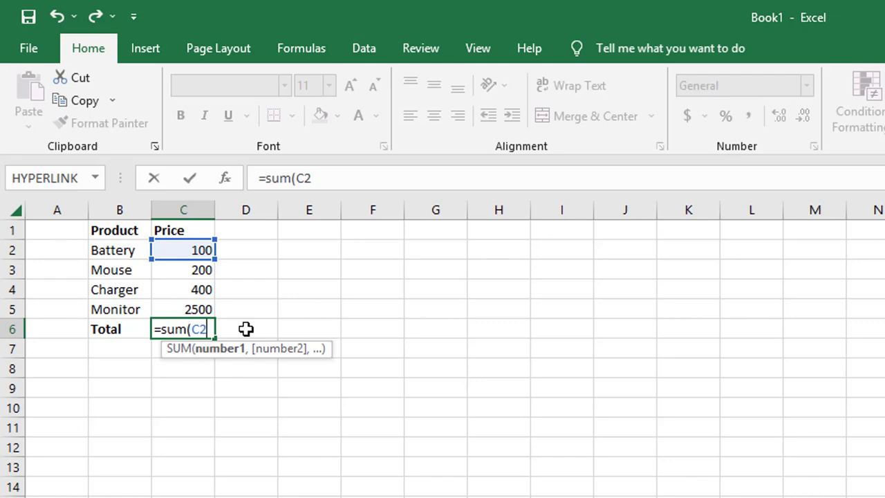
{"action": "type", "text": ":C"}
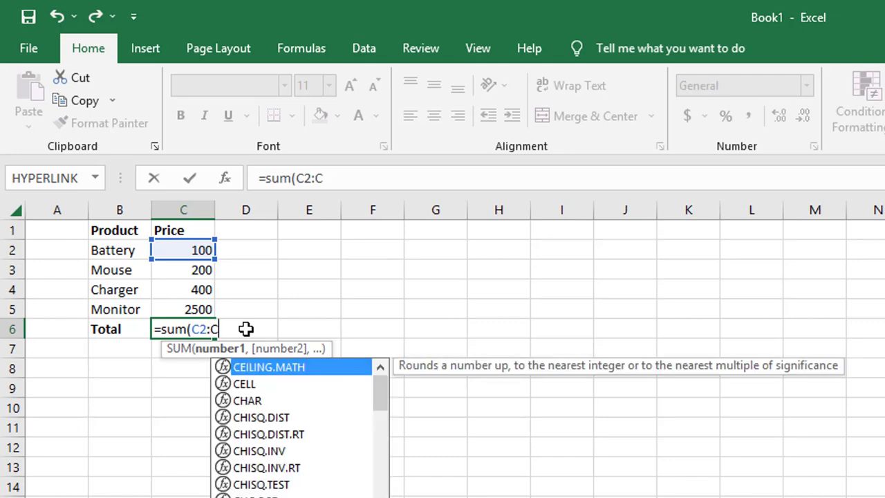
{"action": "type", "text": "5)"}
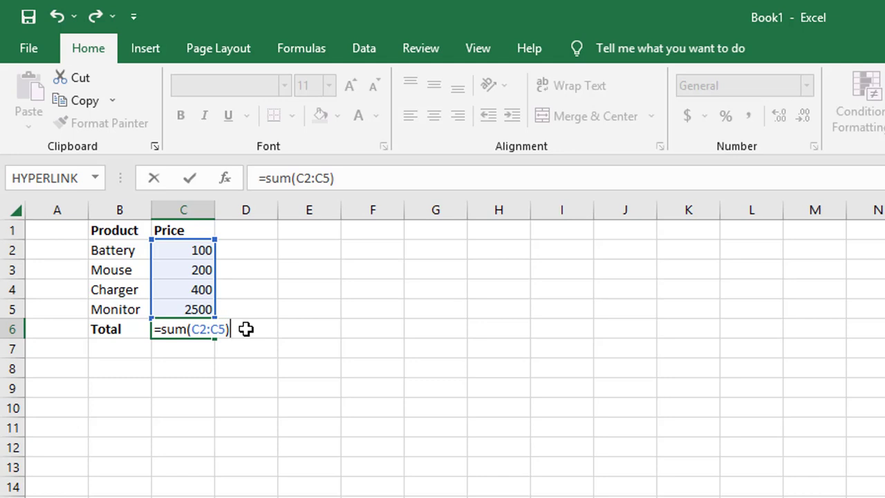
{"action": "key", "text": "Return"}
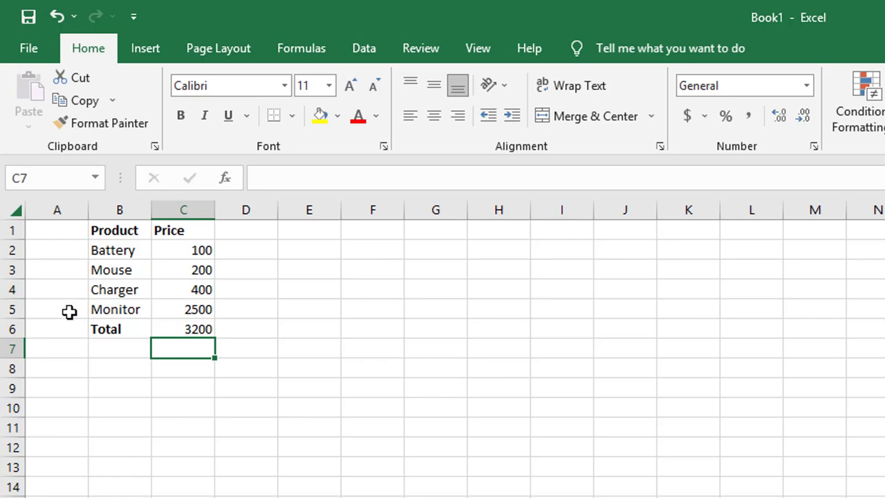
Insert a row above Charger and enter the product Keyboard with a price of 500 in it
{"action": "right_click", "coordinate": [15, 289]}
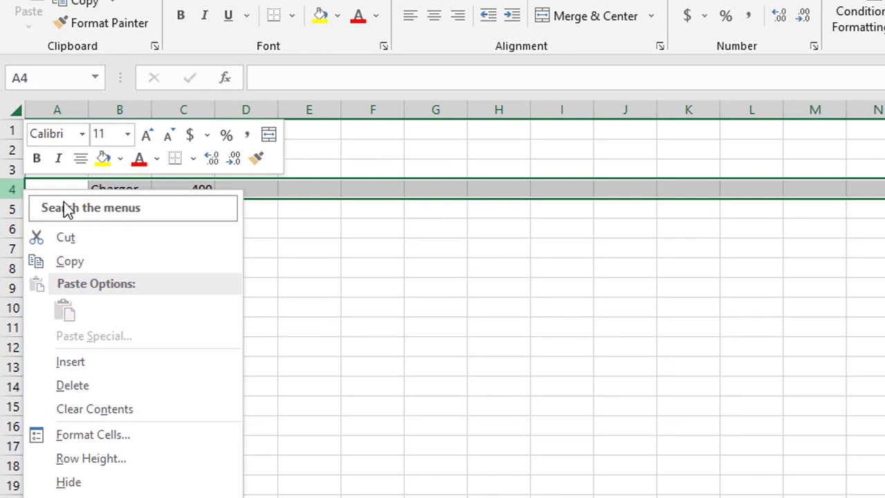
{"action": "left_click", "coordinate": [98, 366]}
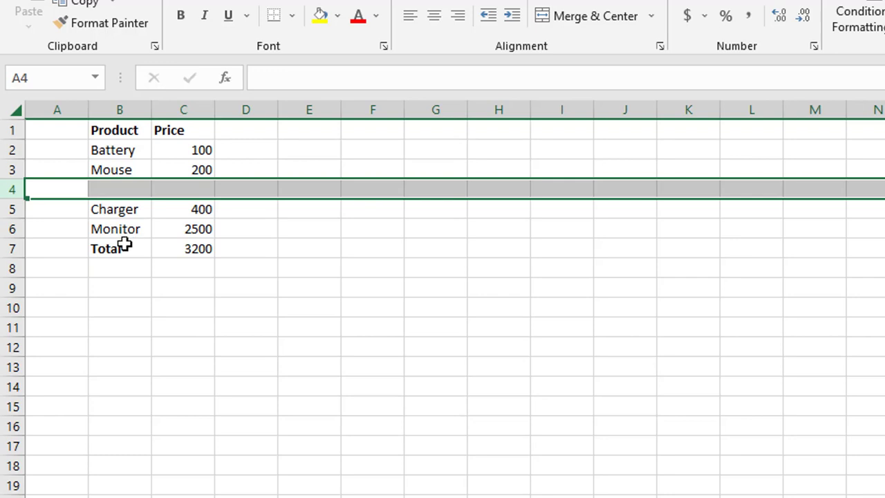
{"action": "left_click", "coordinate": [116, 191]}
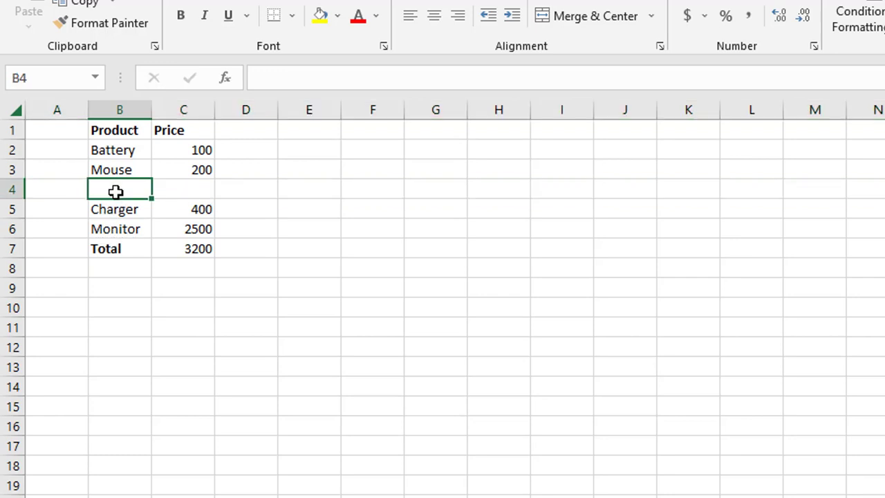
{"action": "type", "text": "Keyb"}
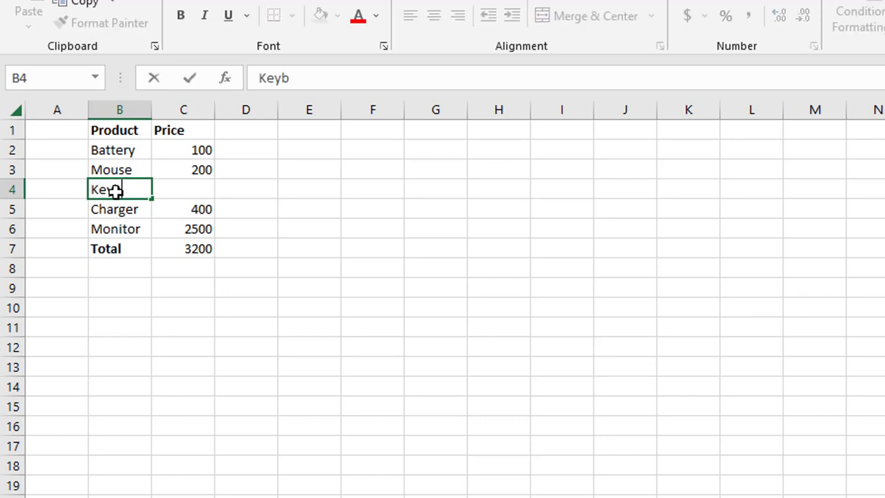
{"action": "type", "text": "oard"}
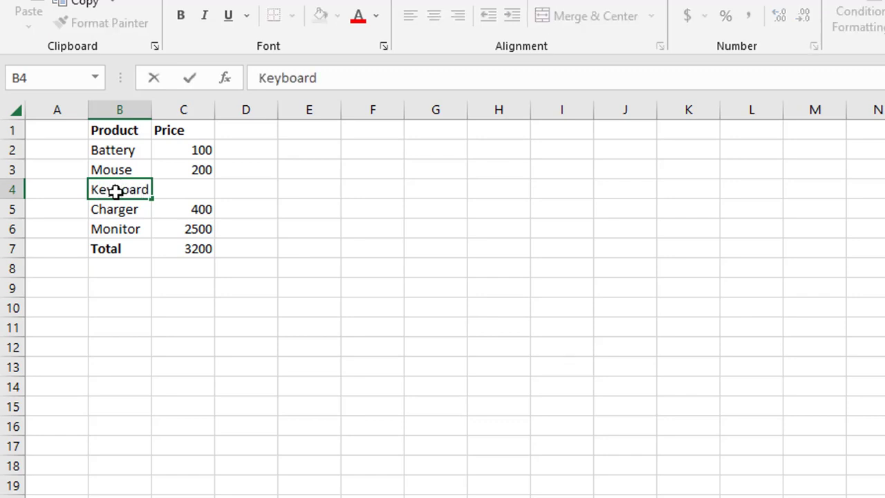
{"action": "key", "text": "Tab"}
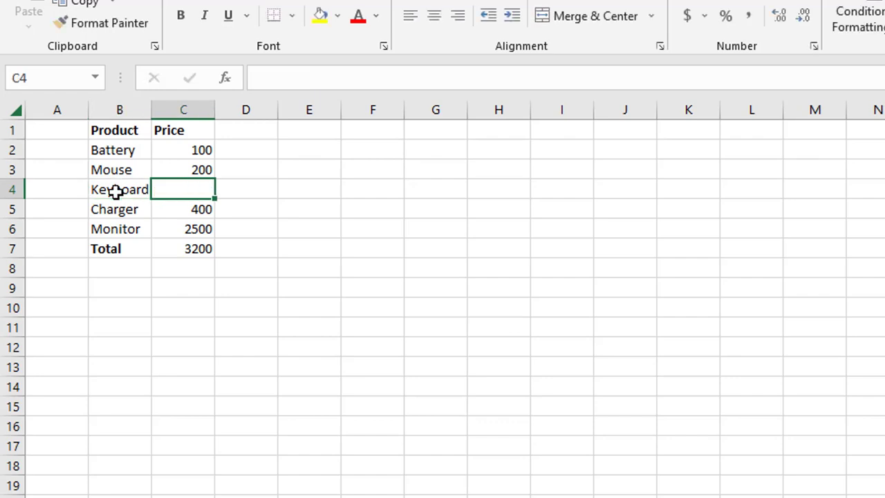
{"action": "type", "text": "500"}
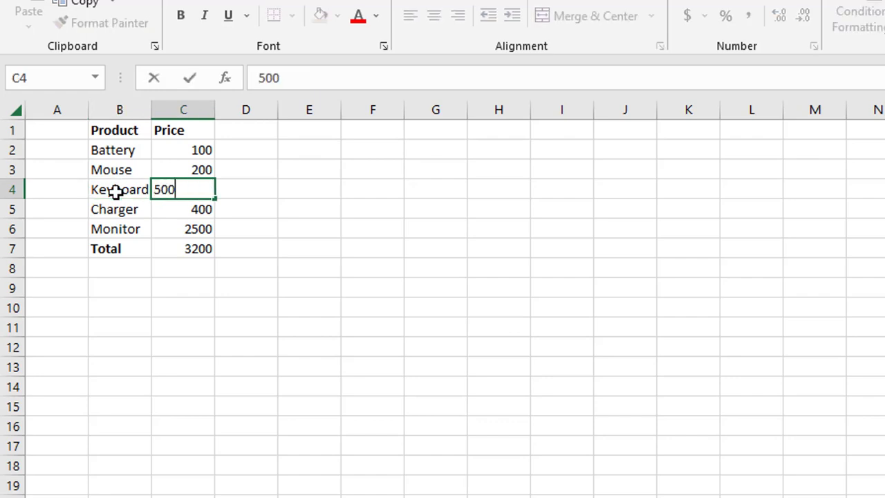
{"action": "key", "text": "Tab"}
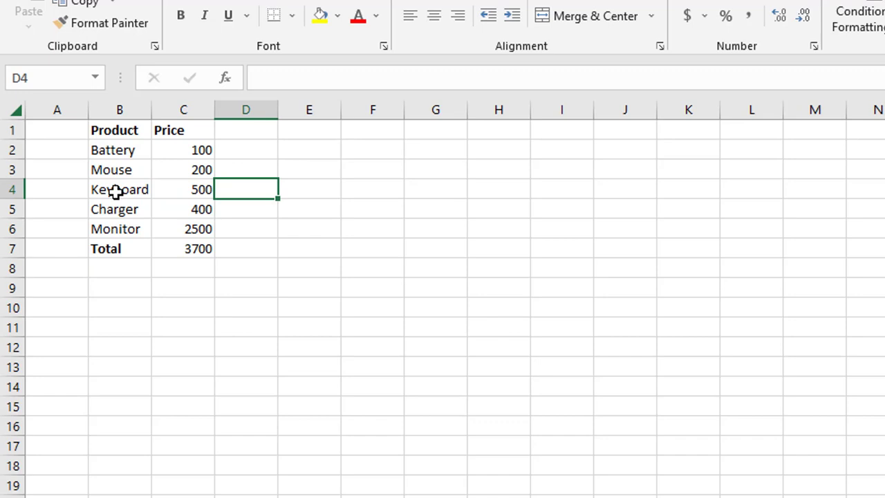
{"action": "left_click", "coordinate": [189, 250]}
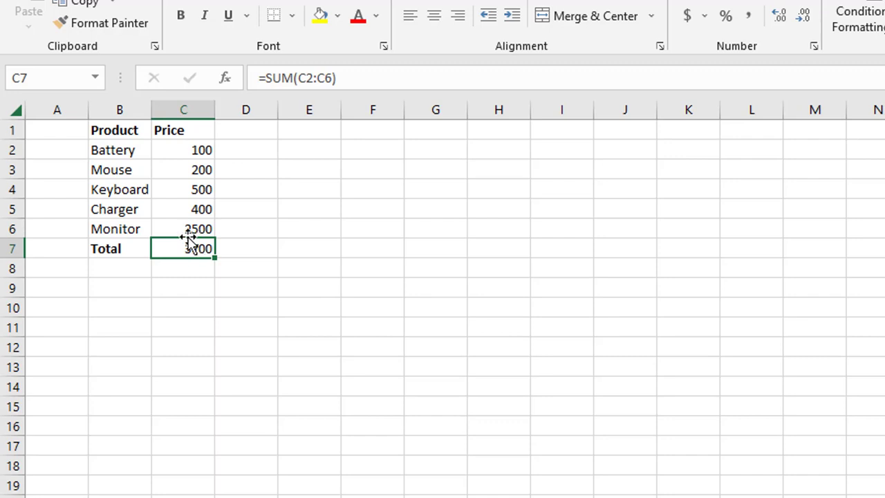
Insert a row above Monitor and enter the product UPS with a price of 3000 in it
{"action": "right_click", "coordinate": [12, 229]}
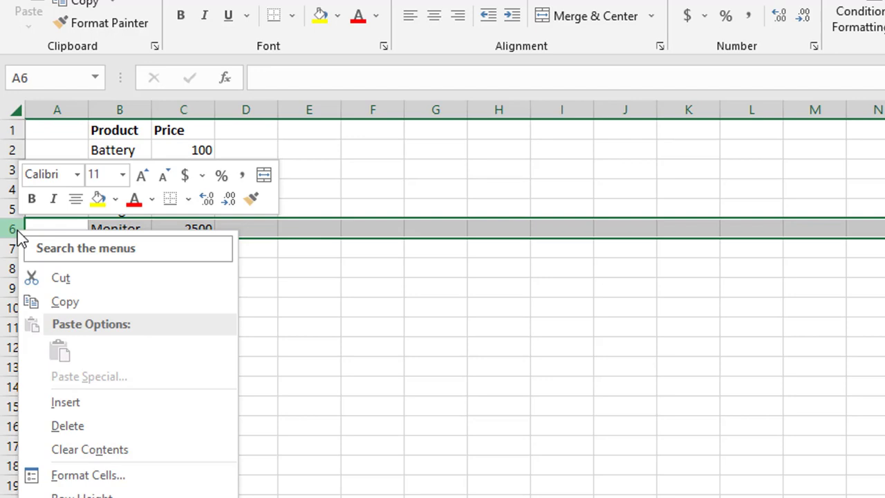
{"action": "left_click", "coordinate": [109, 415]}
{"action": "left_click", "coordinate": [127, 232]}
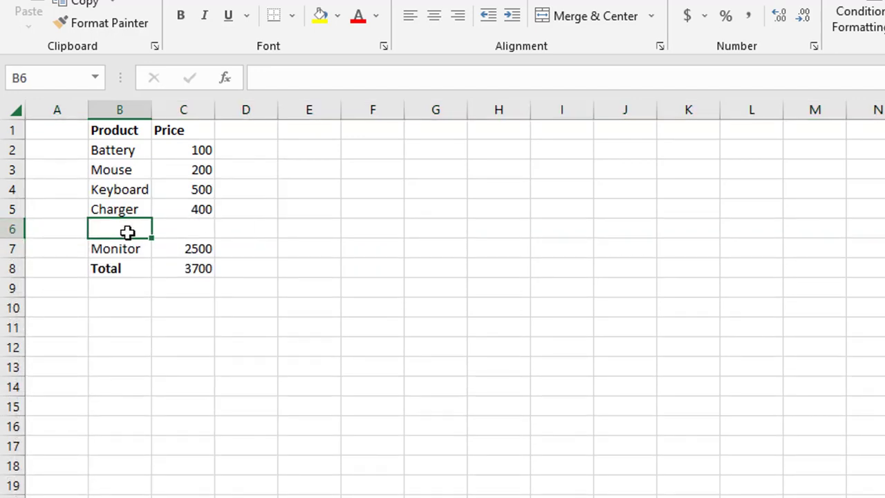
{"action": "type", "text": "UPS"}
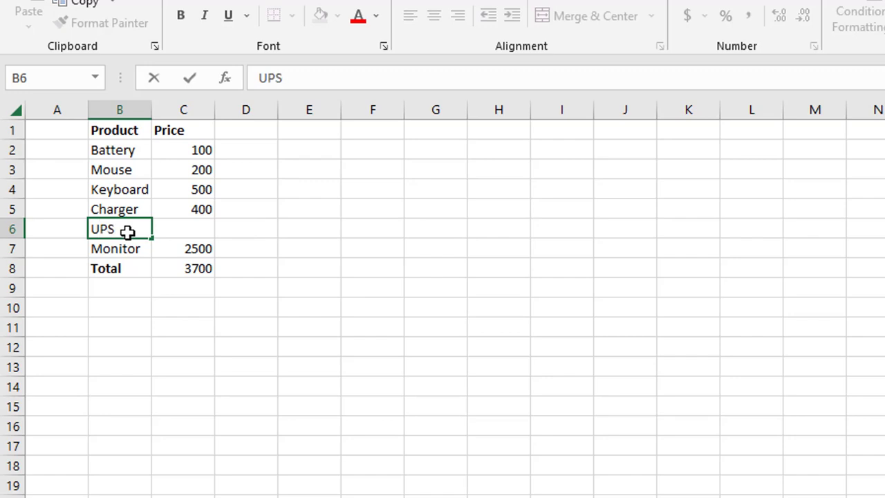
{"action": "left_click", "coordinate": [174, 226]}
{"action": "type", "text": "3000"}
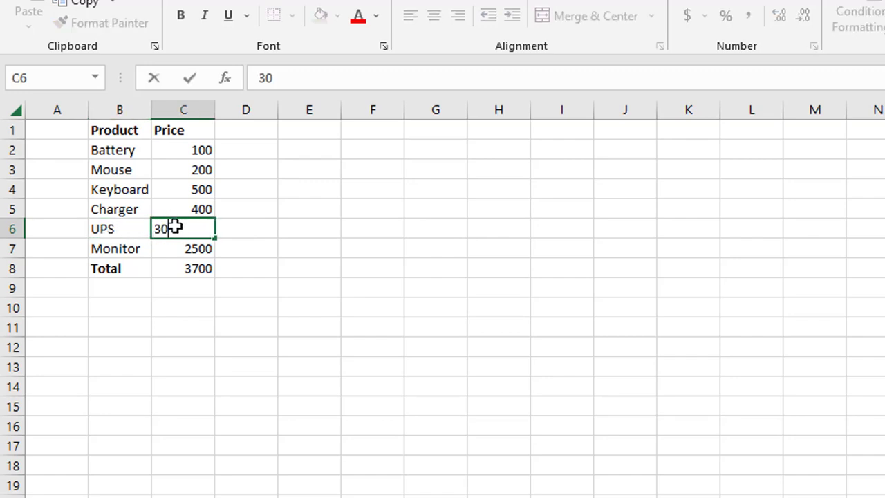
{"action": "left_click", "coordinate": [395, 253]}
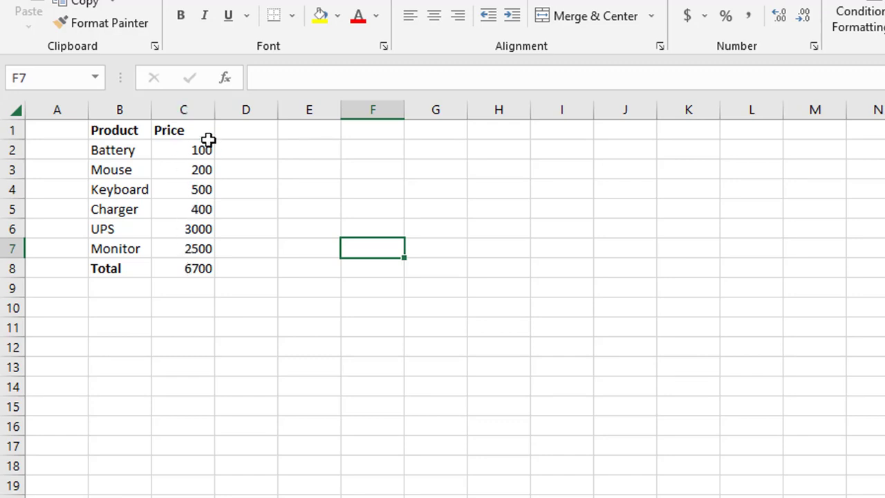
Insert a column between Product and Price and enter the heading Sr no in cell C1
{"action": "right_click", "coordinate": [194, 107]}
{"action": "left_click", "coordinate": [267, 281]}
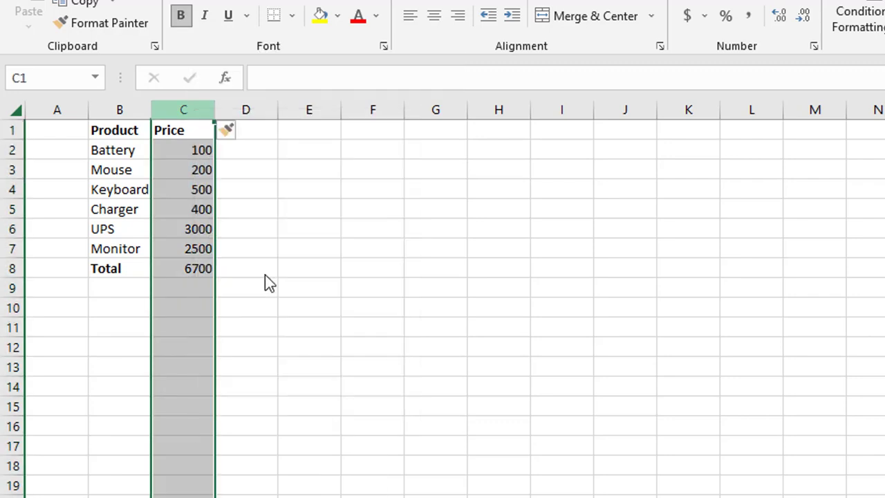
{"action": "left_click", "coordinate": [373, 211]}
{"action": "left_click", "coordinate": [346, 153]}
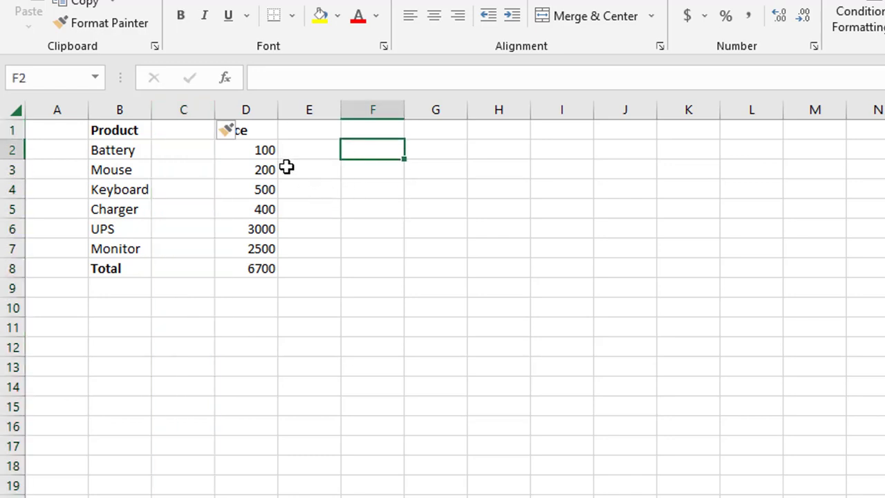
{"action": "left_click", "coordinate": [272, 133]}
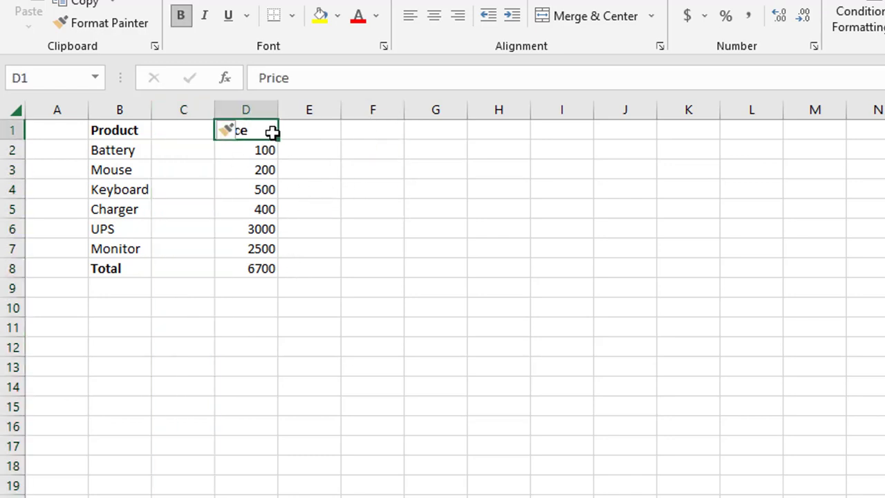
{"action": "left_click", "coordinate": [179, 129]}
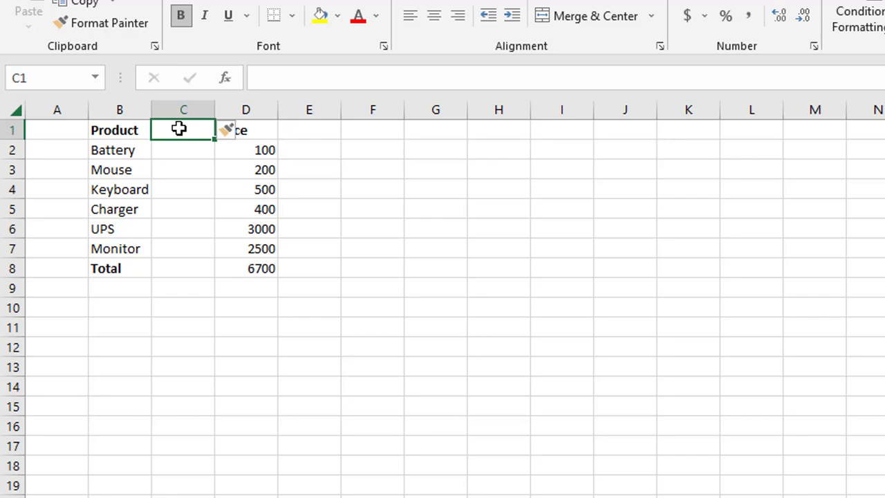
{"action": "type", "text": "S"}
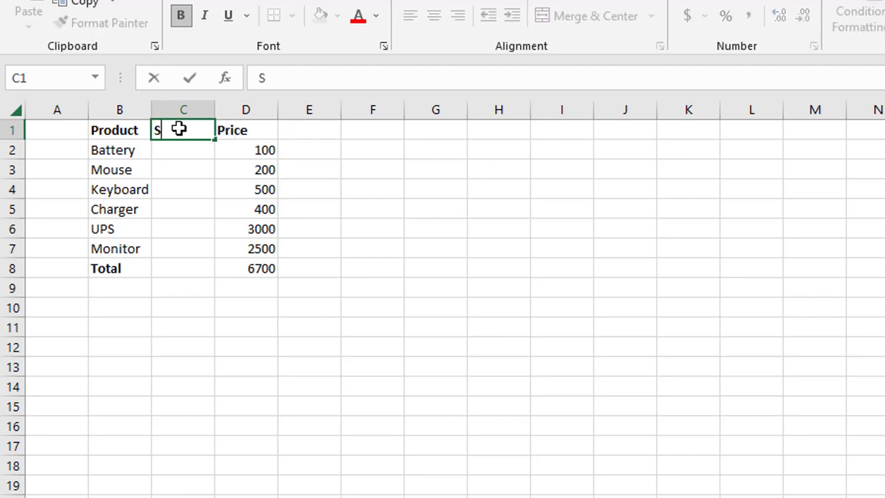
{"action": "type", "text": "r no"}
Enter the serial numbers 1 and 2 for Battery and Mouse in cells C2 and C3
{"action": "left_click", "coordinate": [175, 150]}
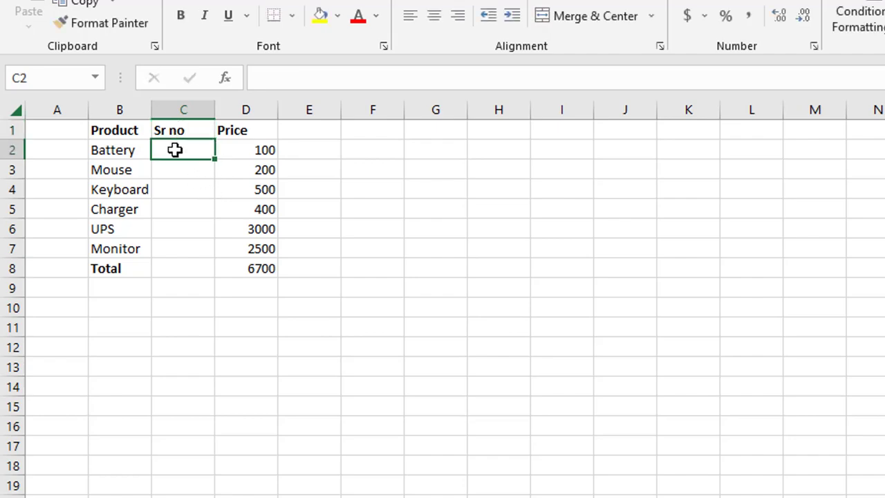
{"action": "type", "text": "1"}
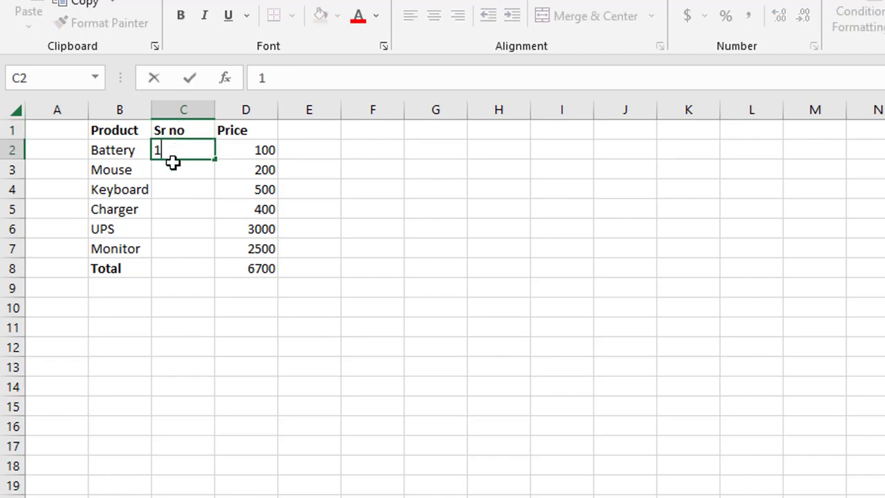
{"action": "left_click", "coordinate": [173, 170]}
{"action": "type", "text": "2"}
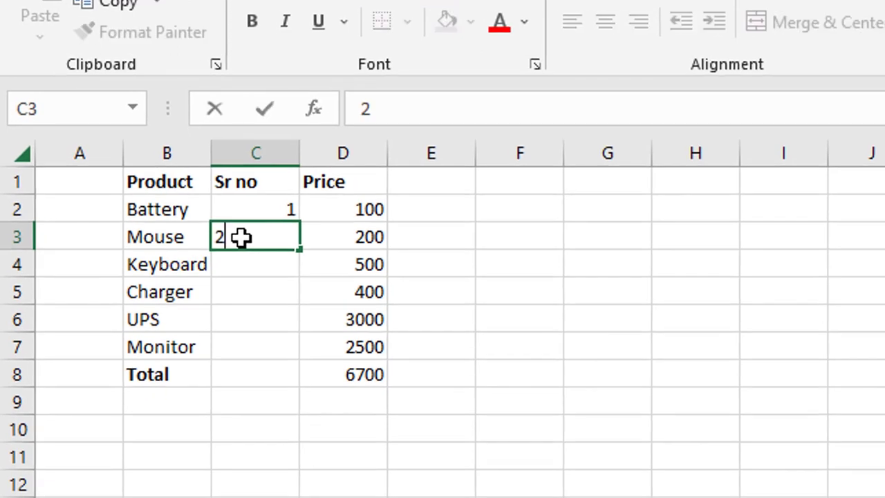
{"action": "left_click", "coordinate": [201, 218]}
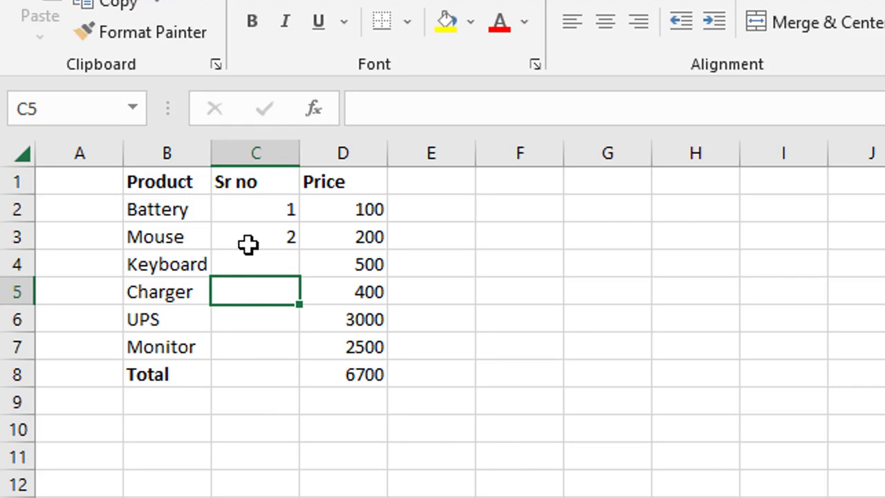
Extend the serial number series from C2:C3 down to the Total row, cell C8, with AutoFill
{"action": "left_click", "coordinate": [262, 209]}
{"action": "left_click_drag", "start_coordinate": [262, 216], "coordinate": [262, 224]}
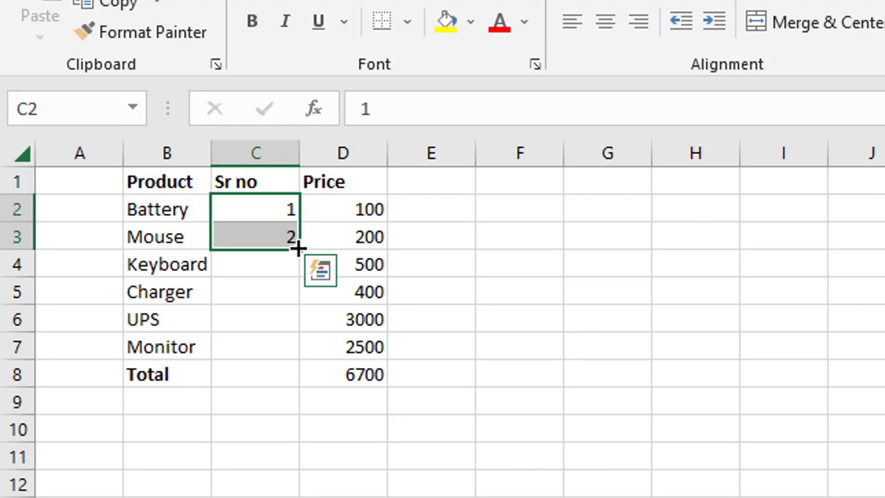
{"action": "left_click_drag", "start_coordinate": [298, 248], "coordinate": [299, 387]}
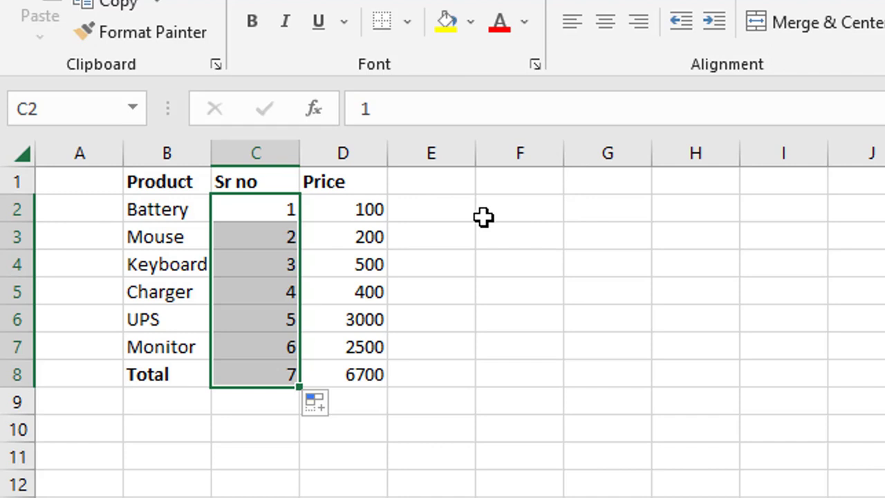
Enter the weekday abbreviations Sun and Mon in cells F2 and F3
{"action": "left_click", "coordinate": [510, 218]}
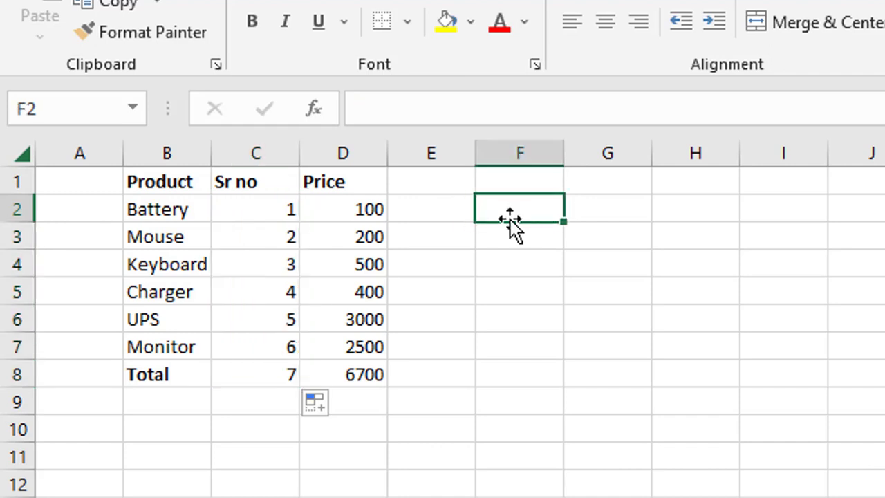
{"action": "type", "text": "Sun"}
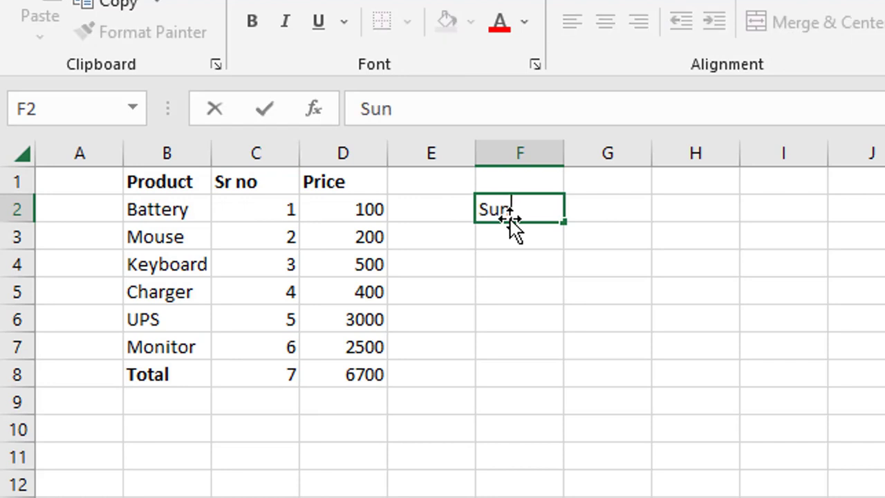
{"action": "key", "text": "Return"}
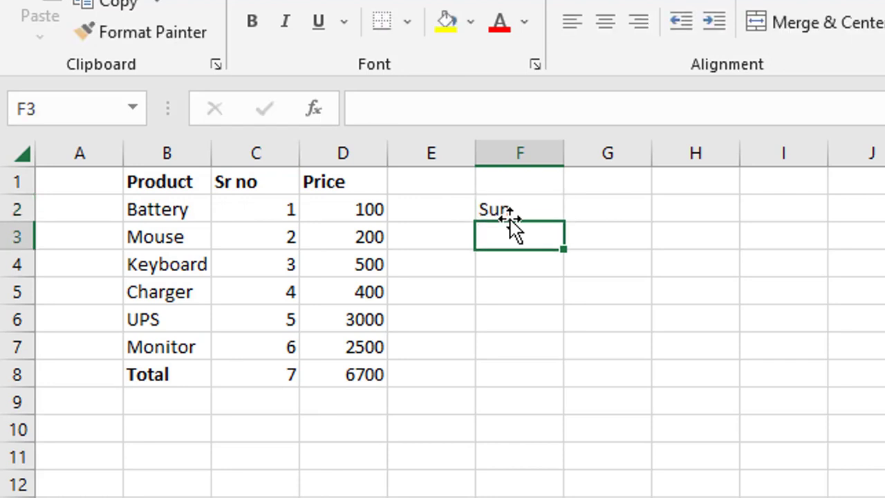
{"action": "type", "text": "Mon"}
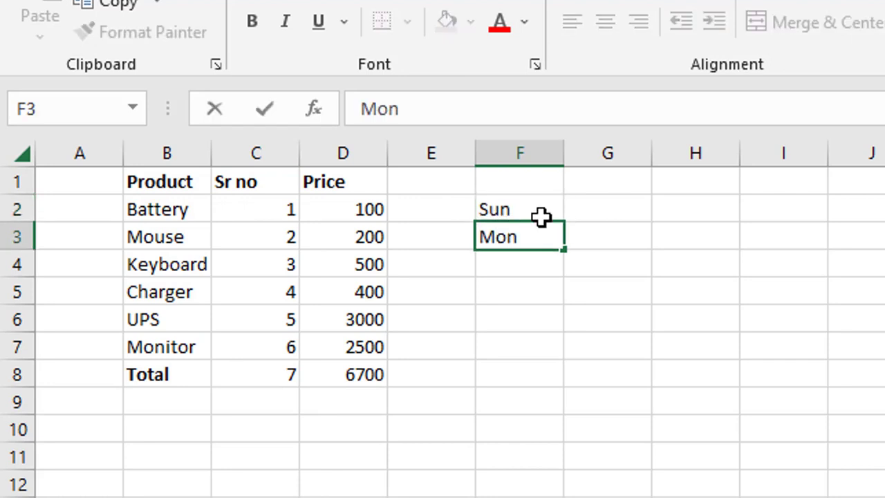
{"action": "left_click", "coordinate": [579, 293]}
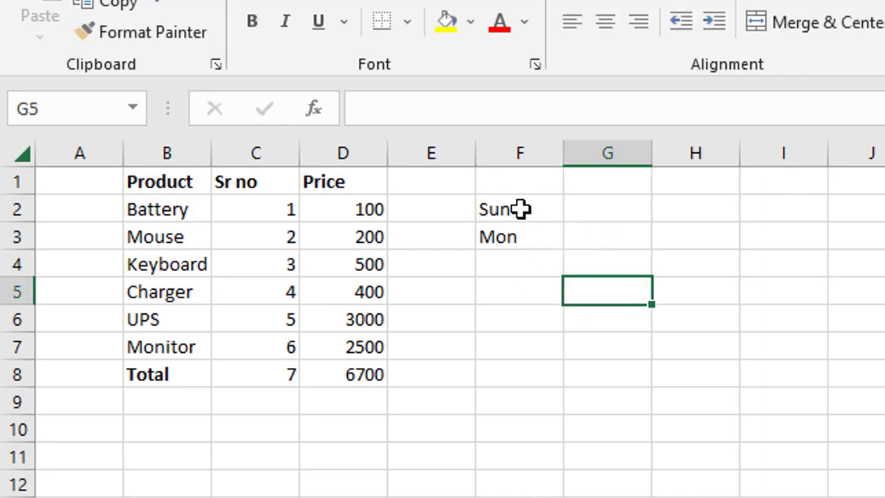
Extend the weekday series from F2:F3 with AutoFill, first down to F8 and further down to F12
{"action": "left_click", "coordinate": [520, 208]}
{"action": "left_click", "coordinate": [529, 235]}
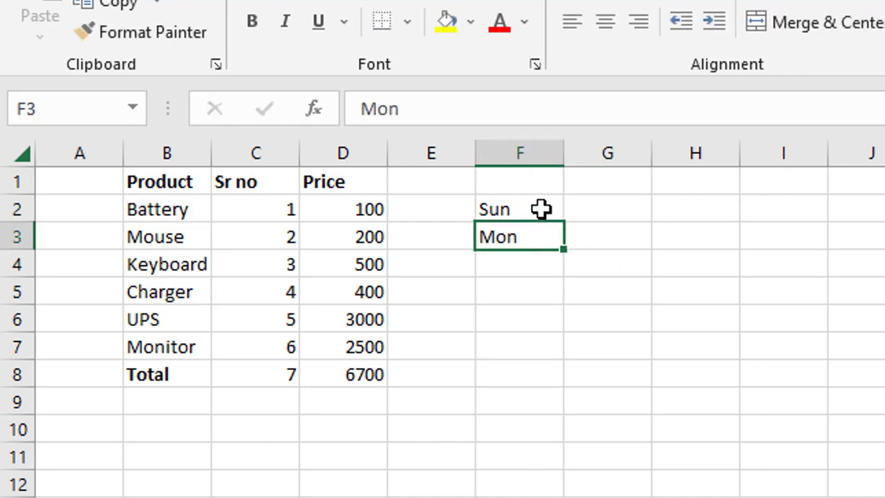
{"action": "left_click", "coordinate": [541, 212]}
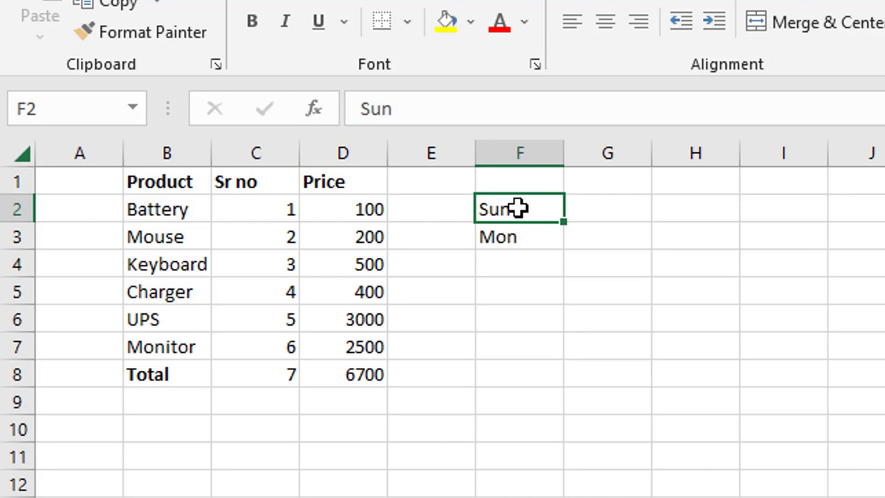
{"action": "left_click_drag", "start_coordinate": [518, 208], "coordinate": [521, 235]}
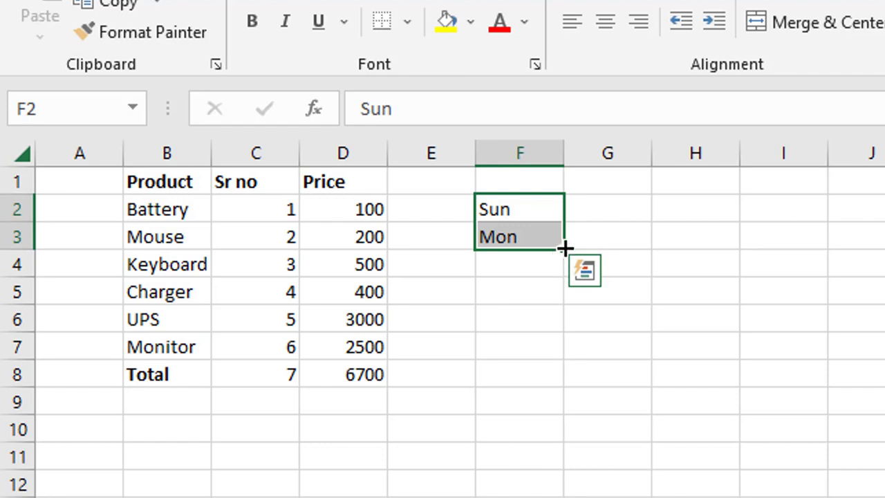
{"action": "left_click_drag", "start_coordinate": [565, 247], "coordinate": [564, 376]}
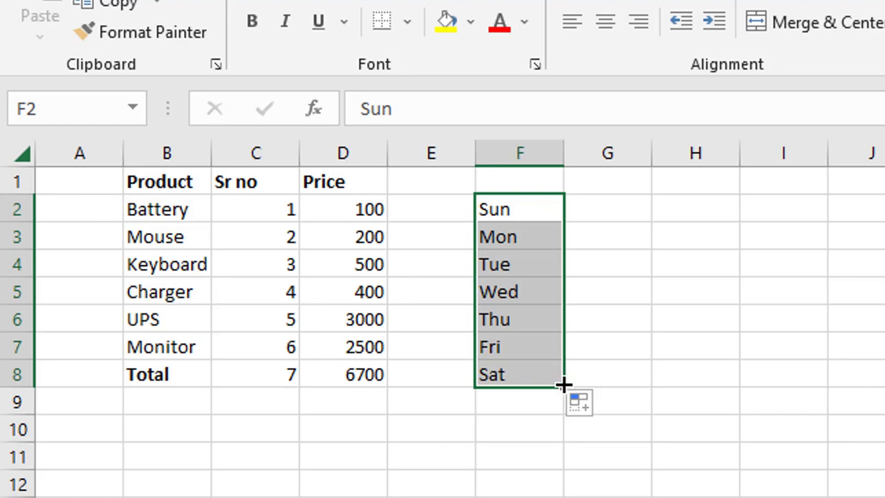
{"action": "left_click_drag", "start_coordinate": [564, 385], "coordinate": [565, 493]}
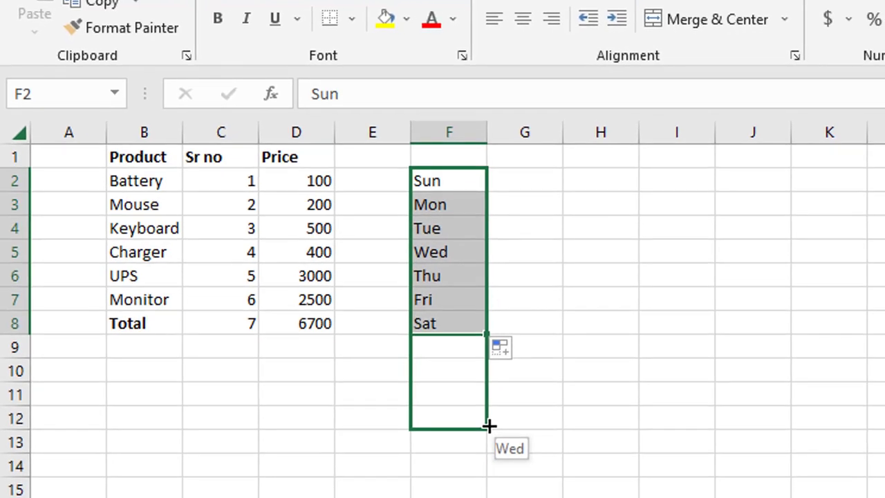
{"action": "left_click_drag", "start_coordinate": [488, 426], "coordinate": [487, 426]}
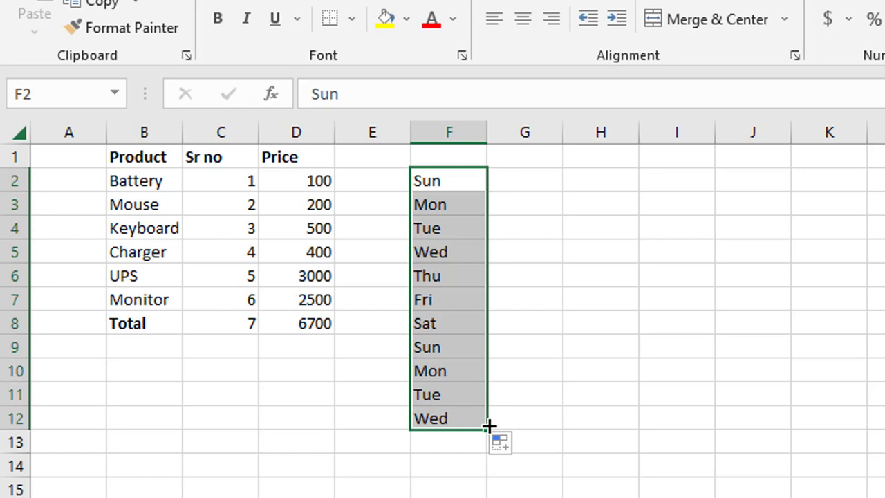
Enter the month abbreviations Jan and Feb in cells G2 and G3
{"action": "left_click", "coordinate": [538, 180]}
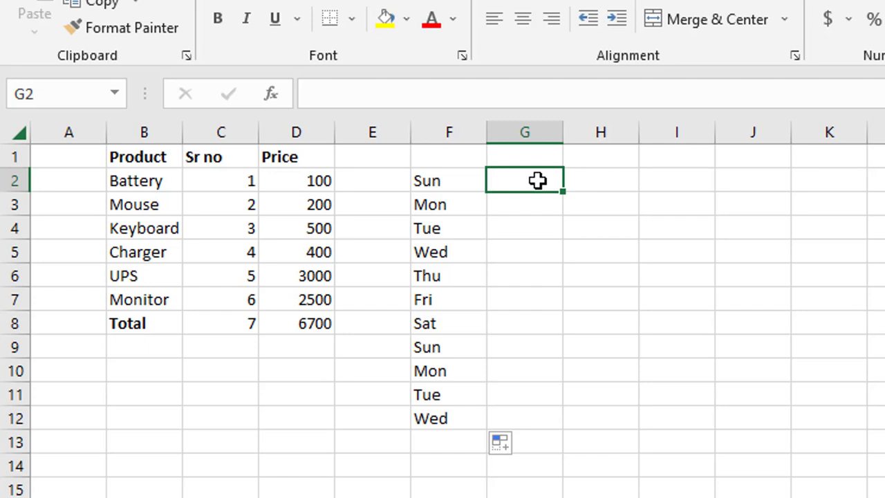
{"action": "type", "text": "Jan"}
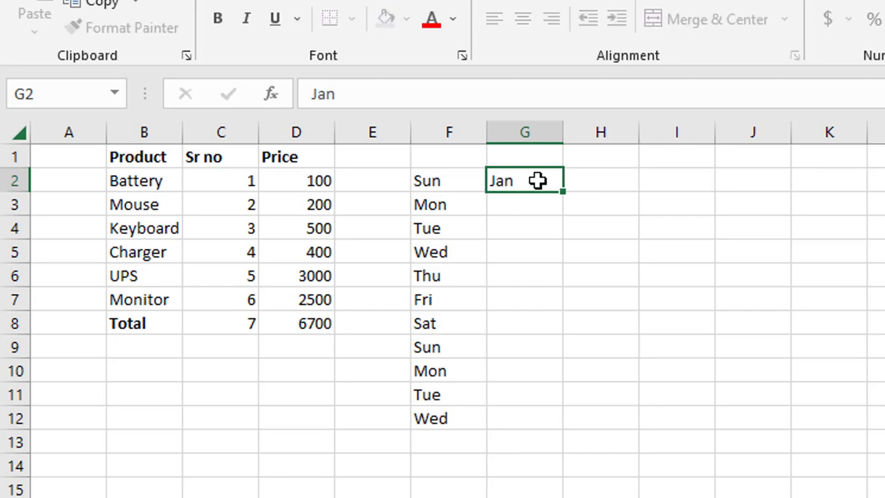
{"action": "key", "text": "Return"}
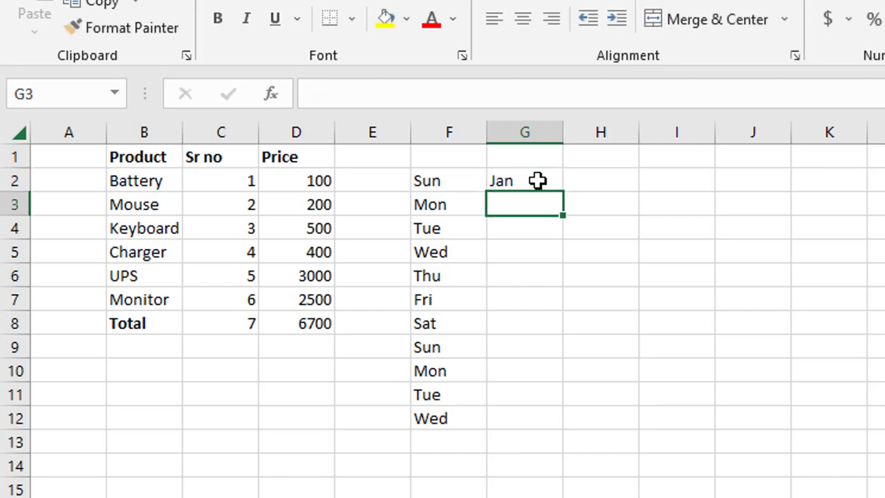
{"action": "type", "text": "Feb"}
{"action": "left_click", "coordinate": [607, 209]}
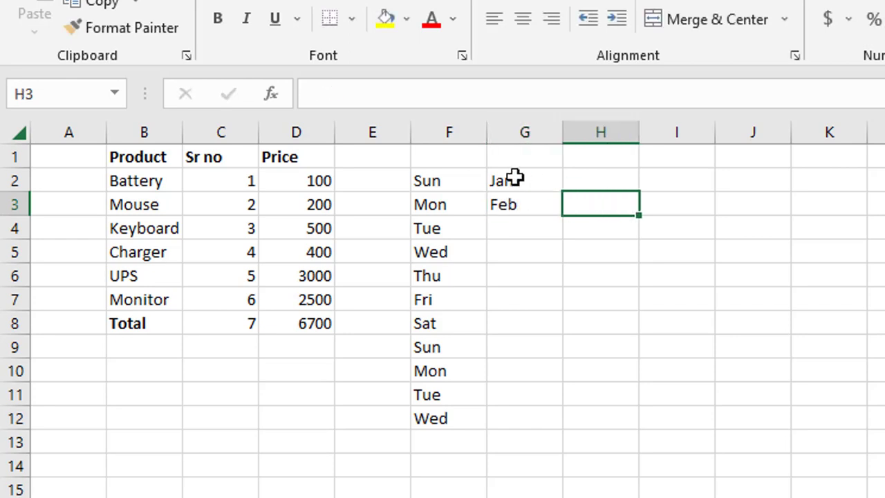
Extend the month series from G2:G3 down to Dec in cell G13 with AutoFill
{"action": "left_click_drag", "start_coordinate": [511, 177], "coordinate": [510, 195]}
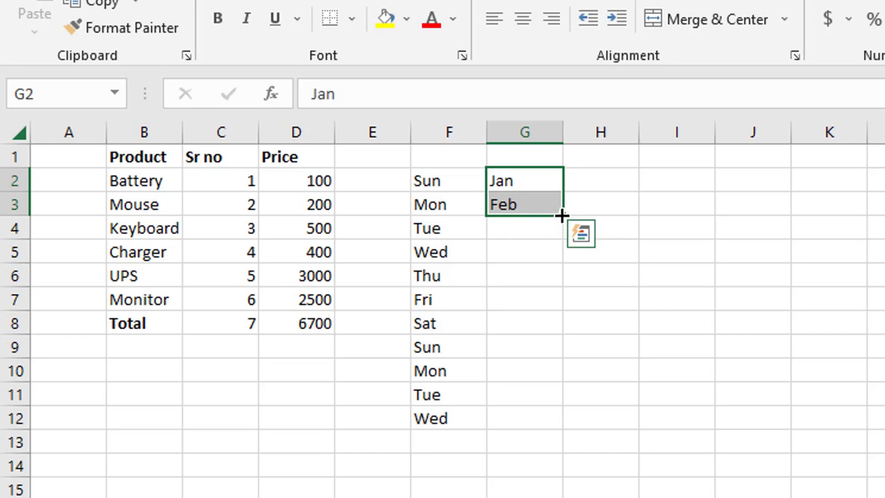
{"action": "left_click_drag", "start_coordinate": [561, 216], "coordinate": [559, 442]}
{"action": "left_click", "coordinate": [695, 266]}
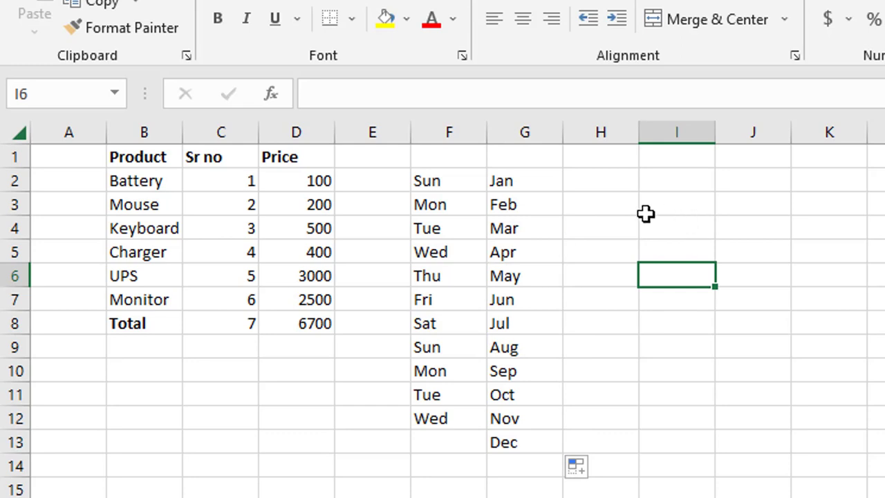
{"action": "left_click", "coordinate": [608, 204]}
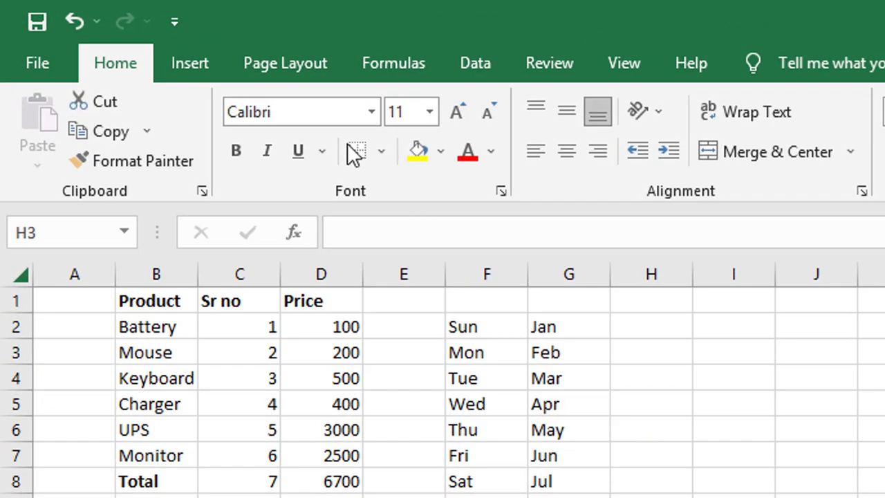
{"action": "left_click", "coordinate": [381, 152]}
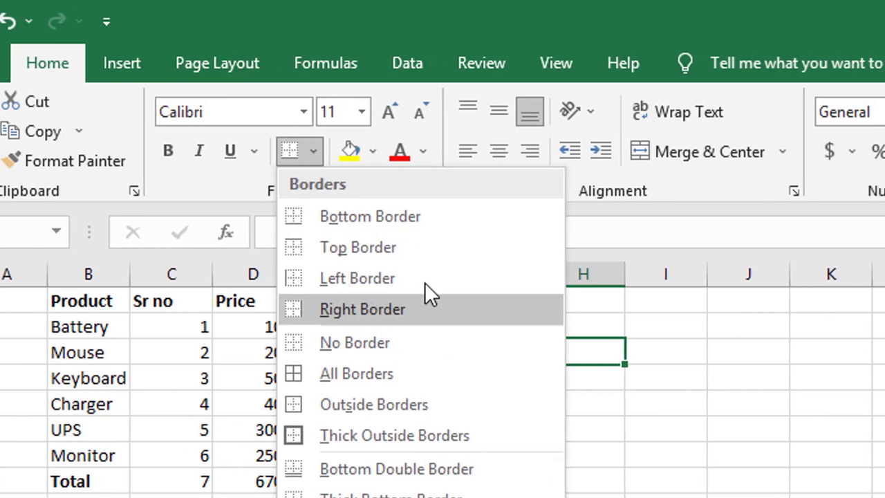
{"action": "left_click", "coordinate": [767, 243]}
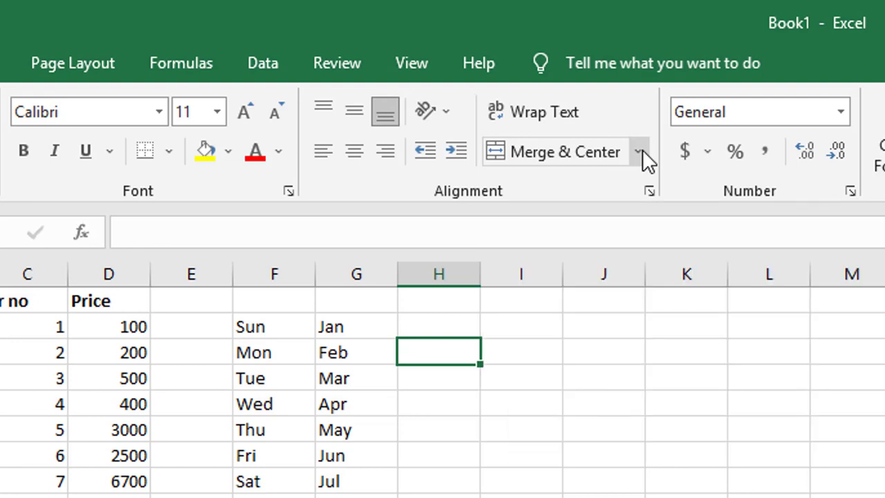
{"action": "left_click", "coordinate": [639, 152]}
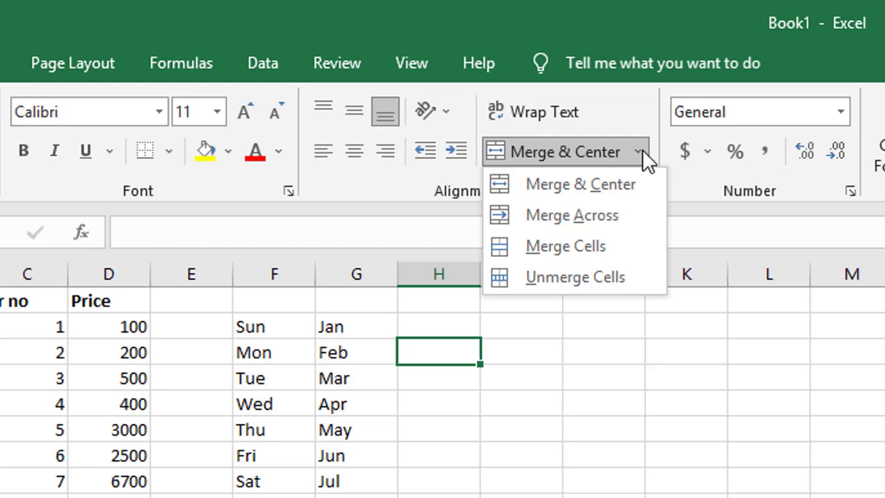
{"action": "left_click", "coordinate": [423, 229]}
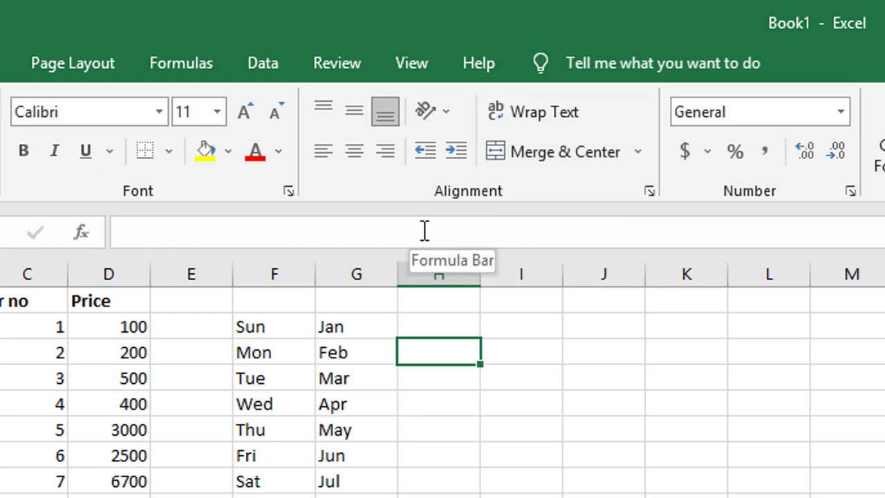